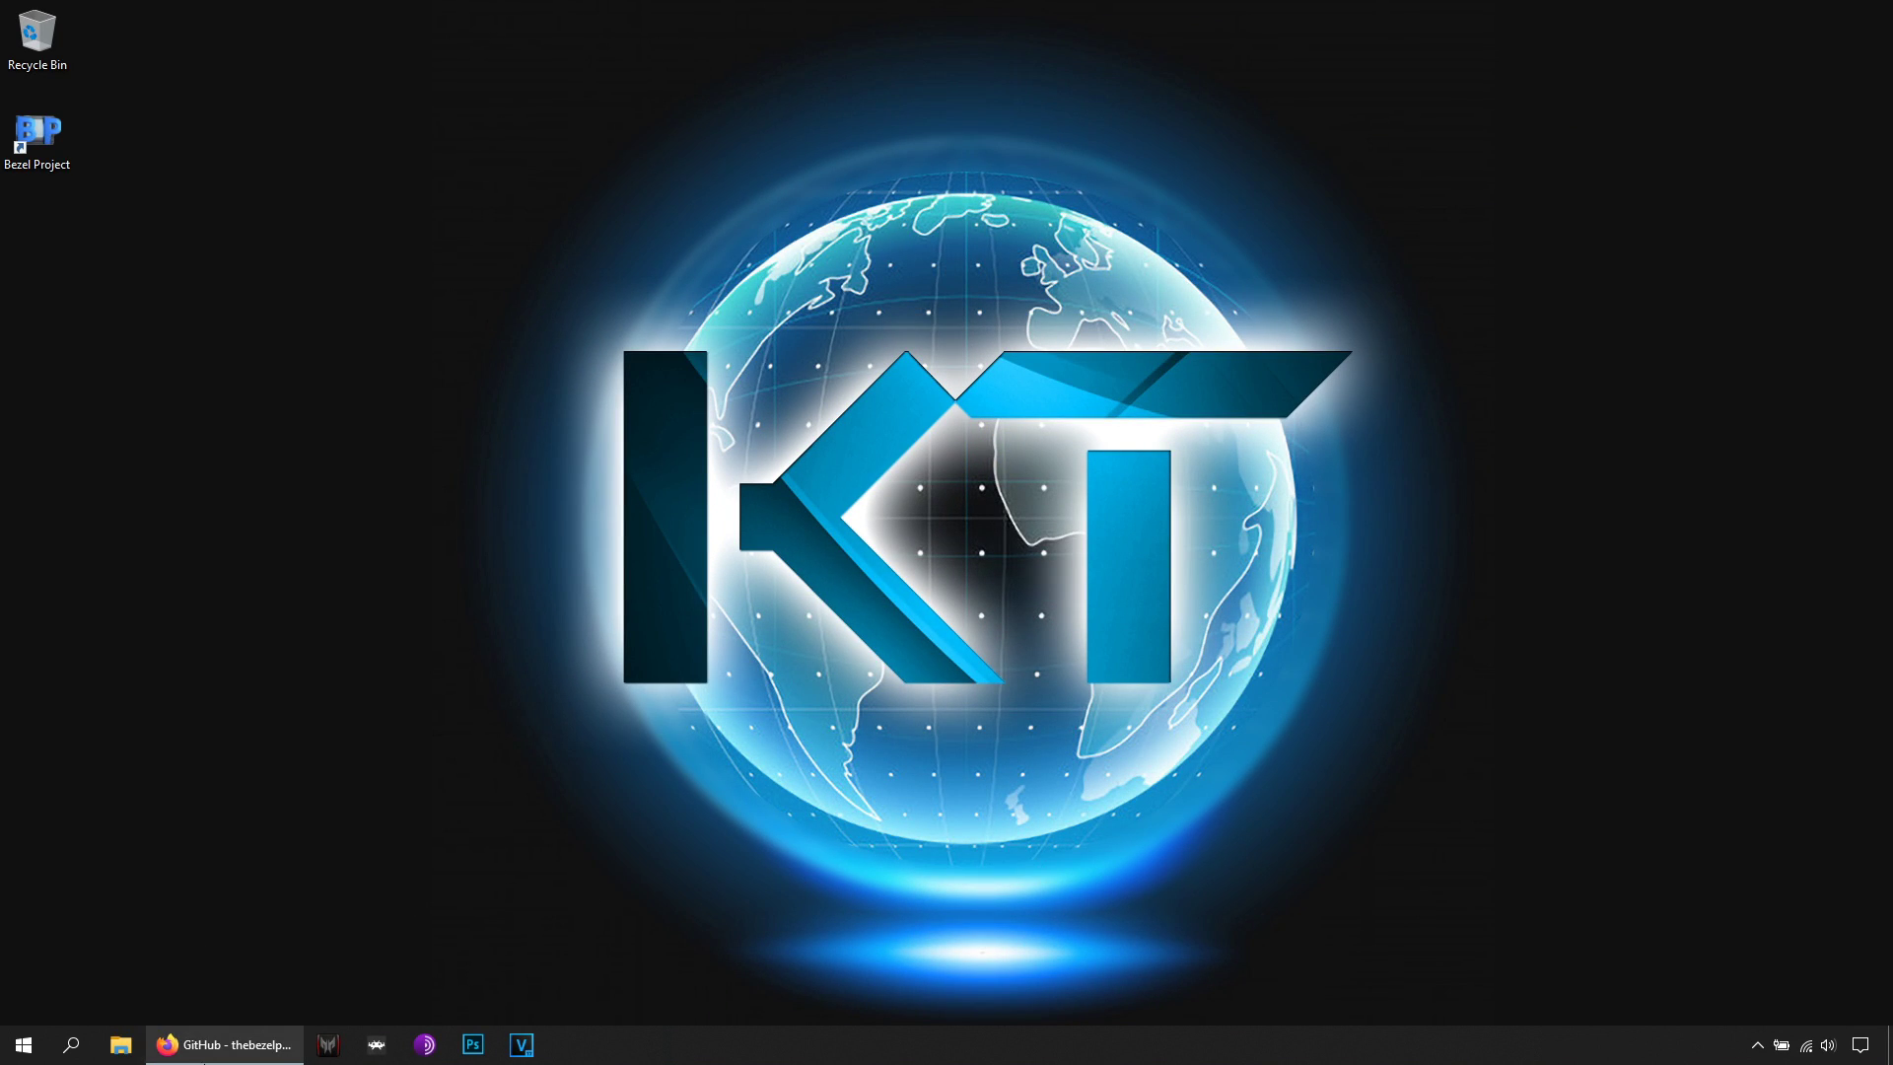
Switch to the browser and open the releases page from the Download section of the BezelProject-Windows readme
{"action": "left_click", "coordinate": [221, 1043]}
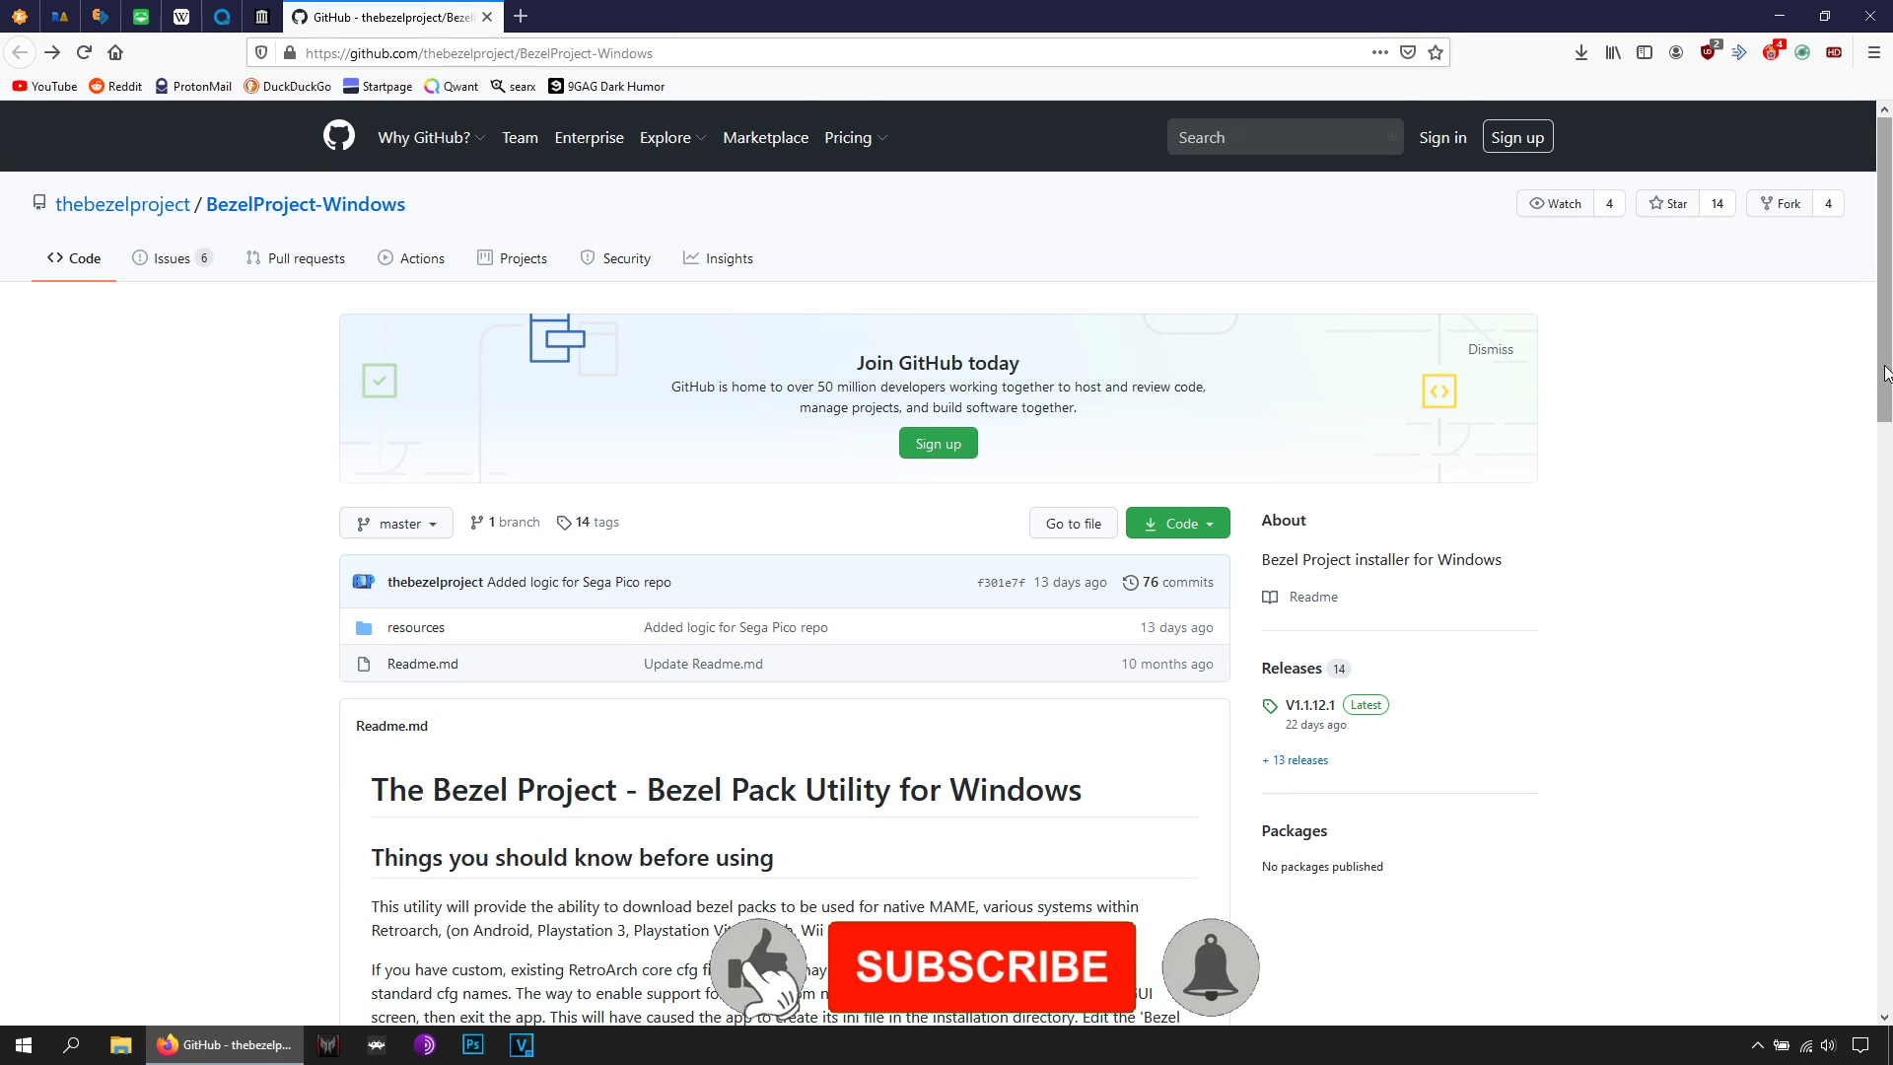
{"action": "scroll", "coordinate": [1811, 995], "scroll_direction": "down", "scroll_amount": 20}
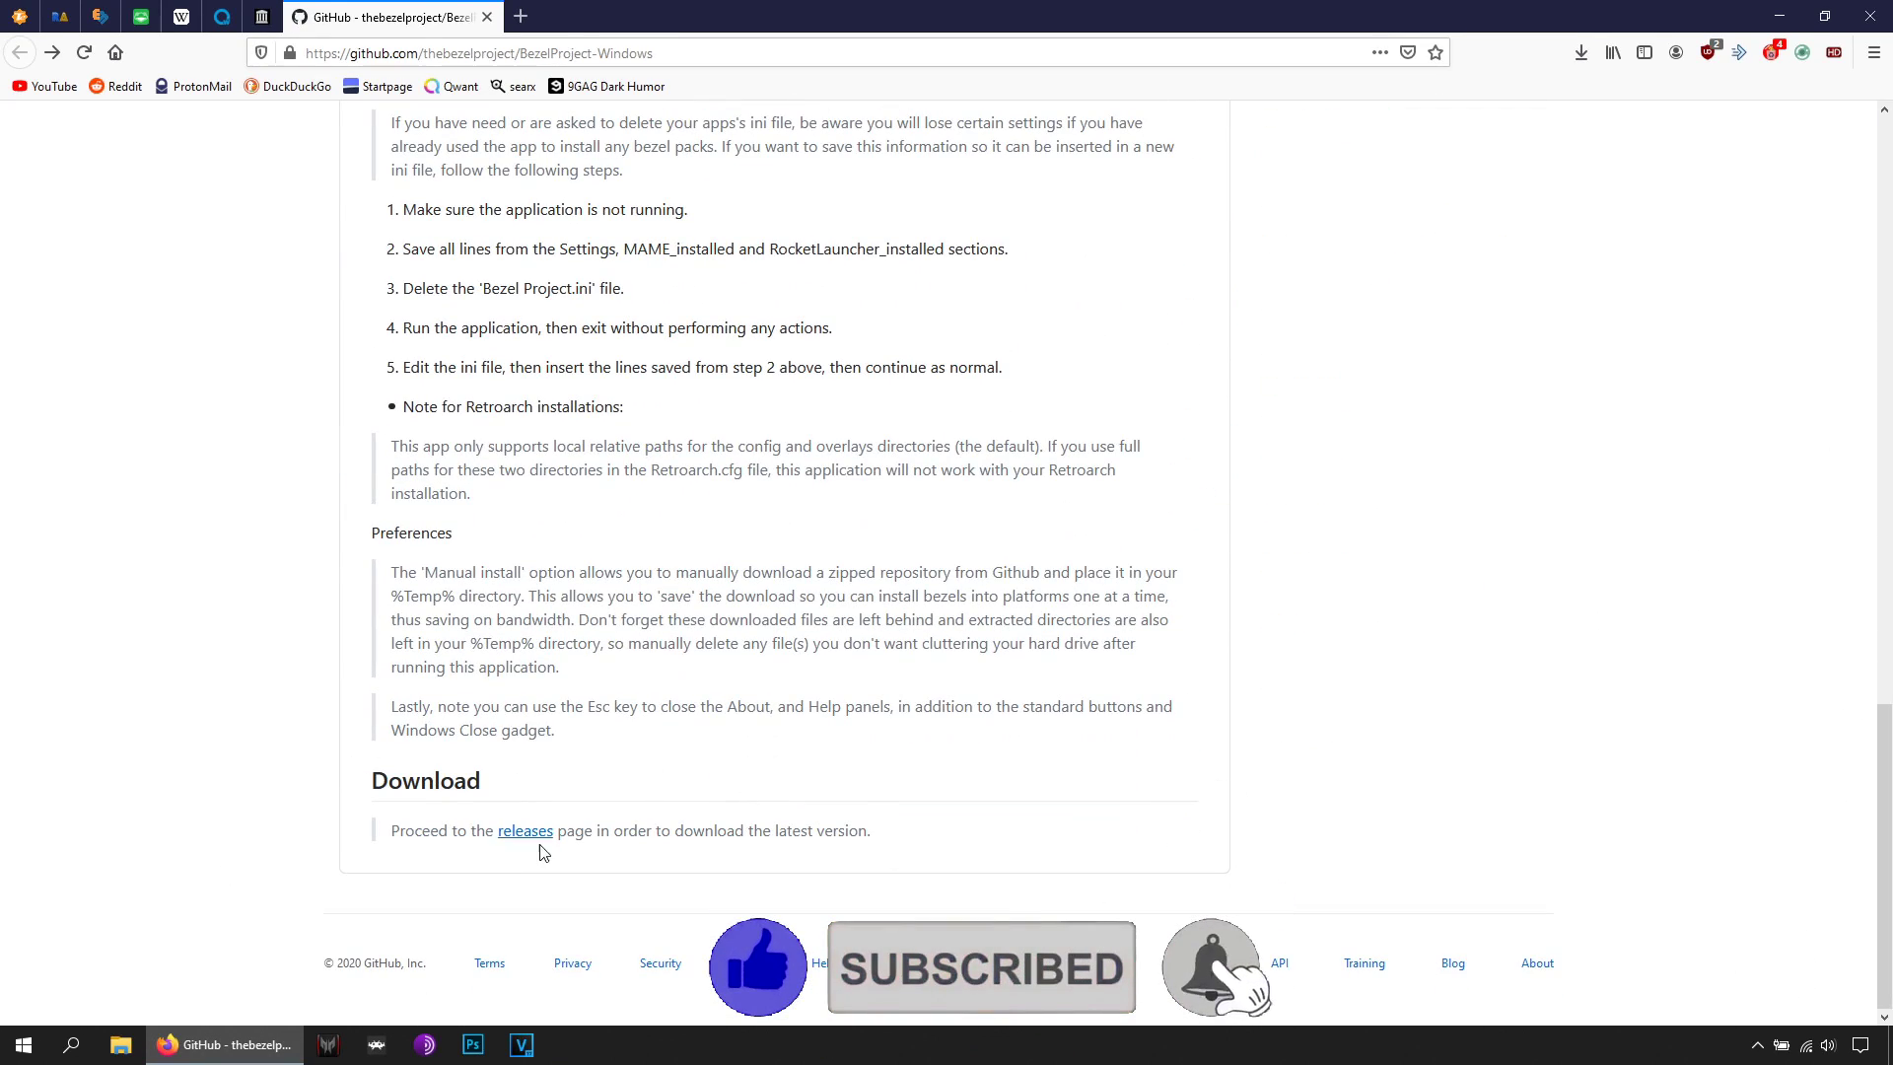
{"action": "left_click", "coordinate": [524, 831]}
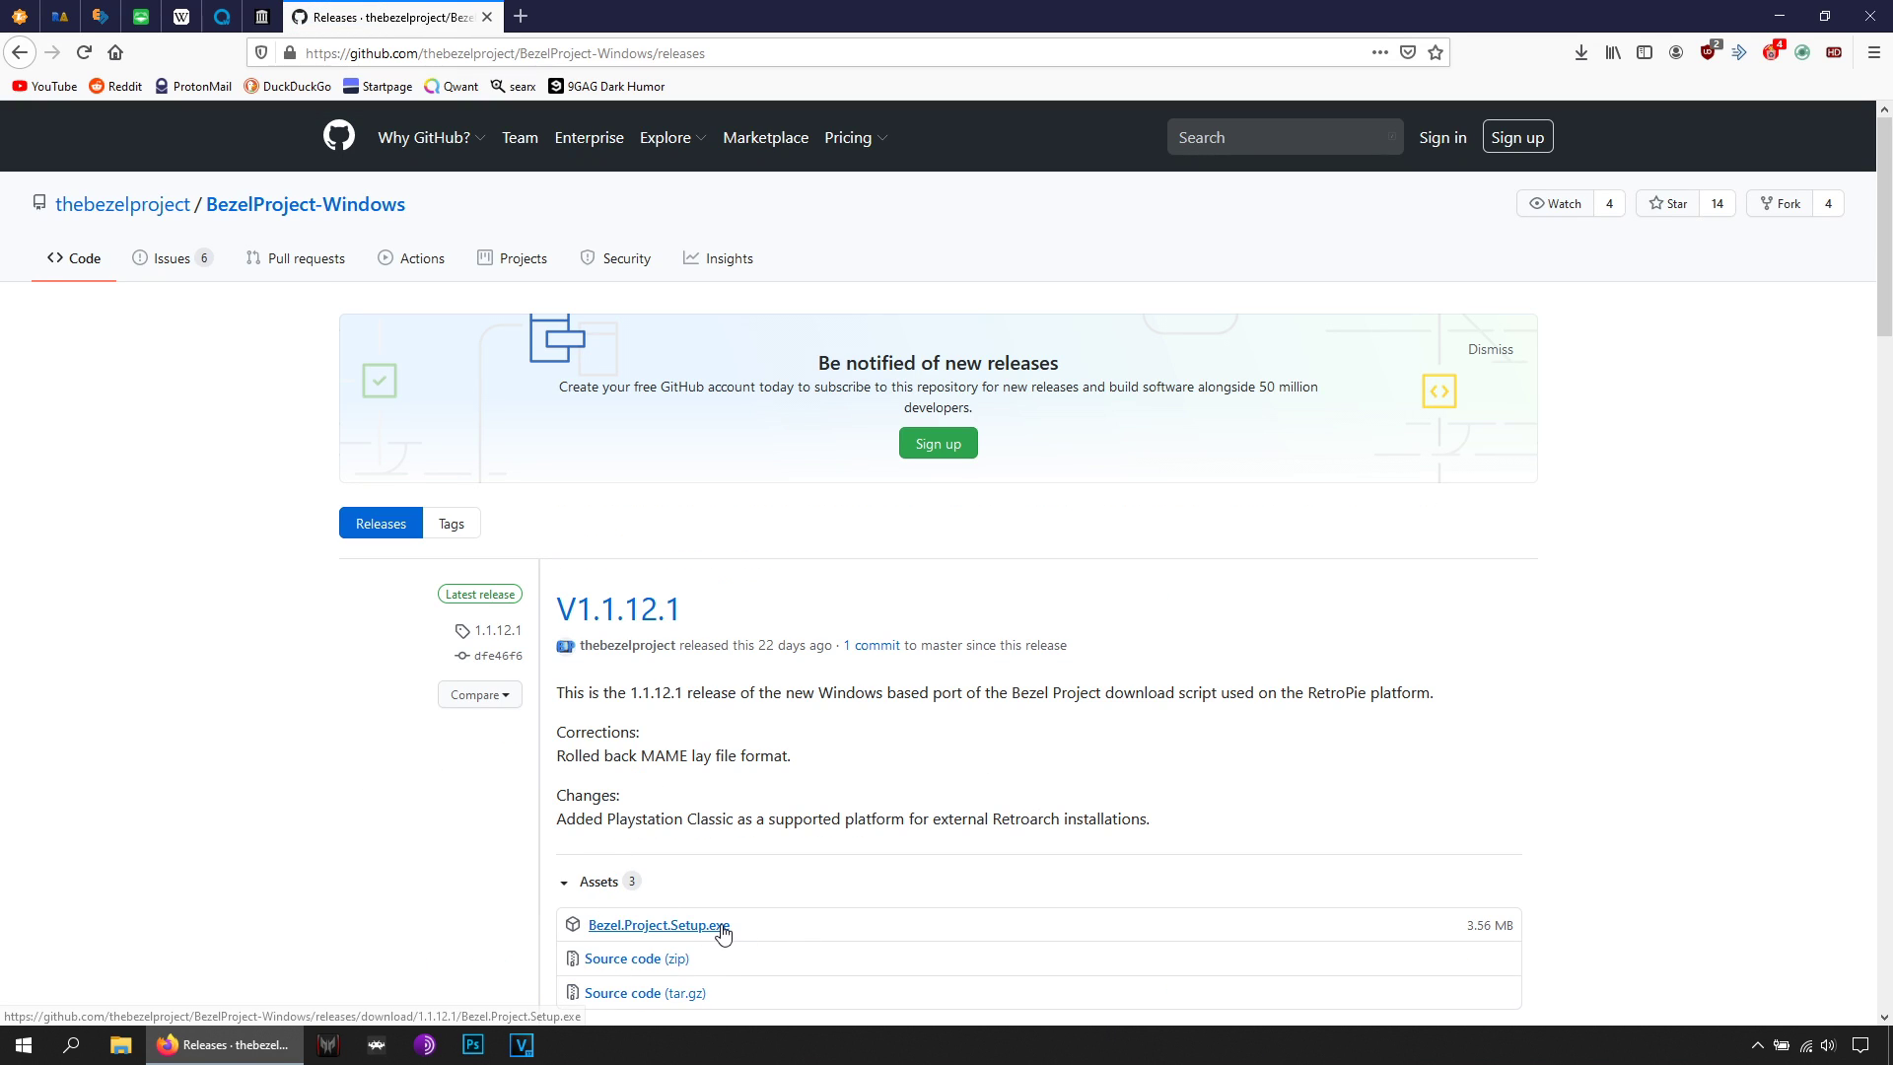
Start downloading Bezel.Project.Setup.exe from release V1.1.12.1, cancel the save and minimise the browser
{"action": "left_click", "coordinate": [722, 932]}
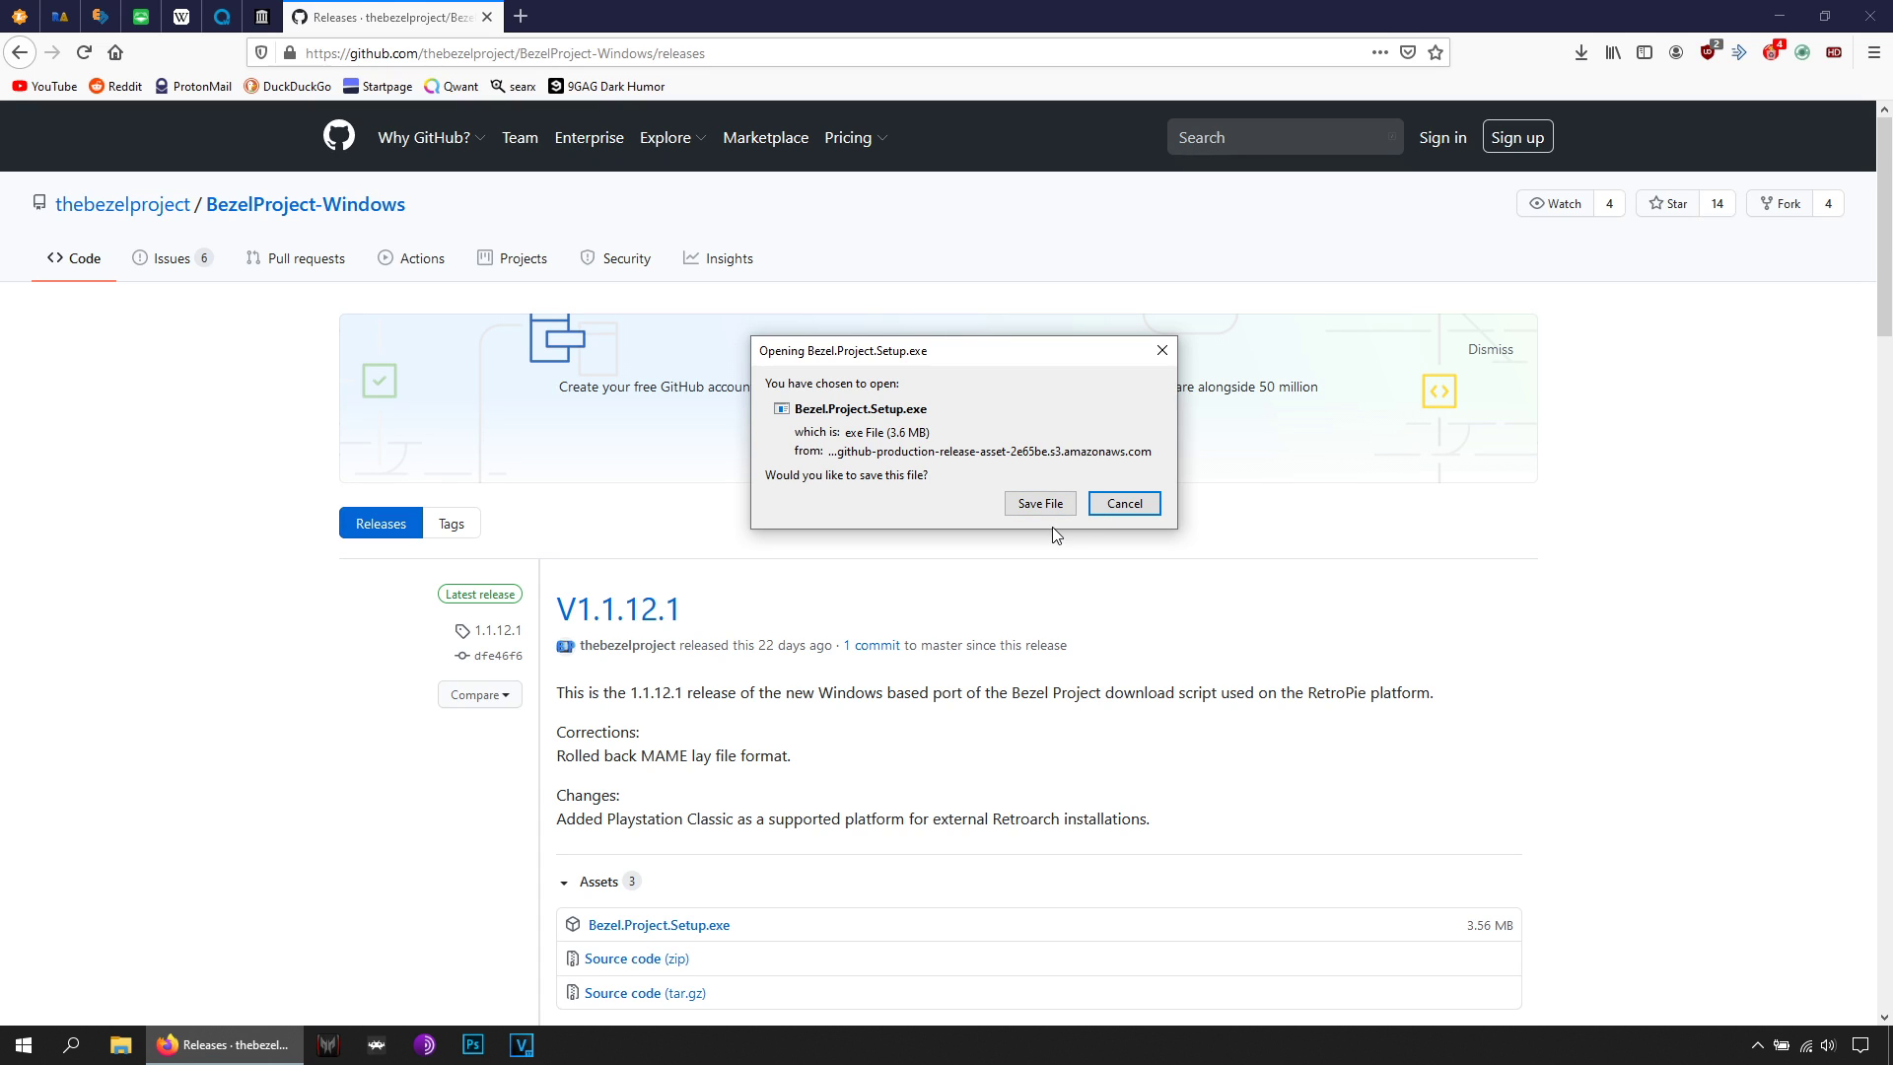
{"action": "left_click", "coordinate": [1122, 504]}
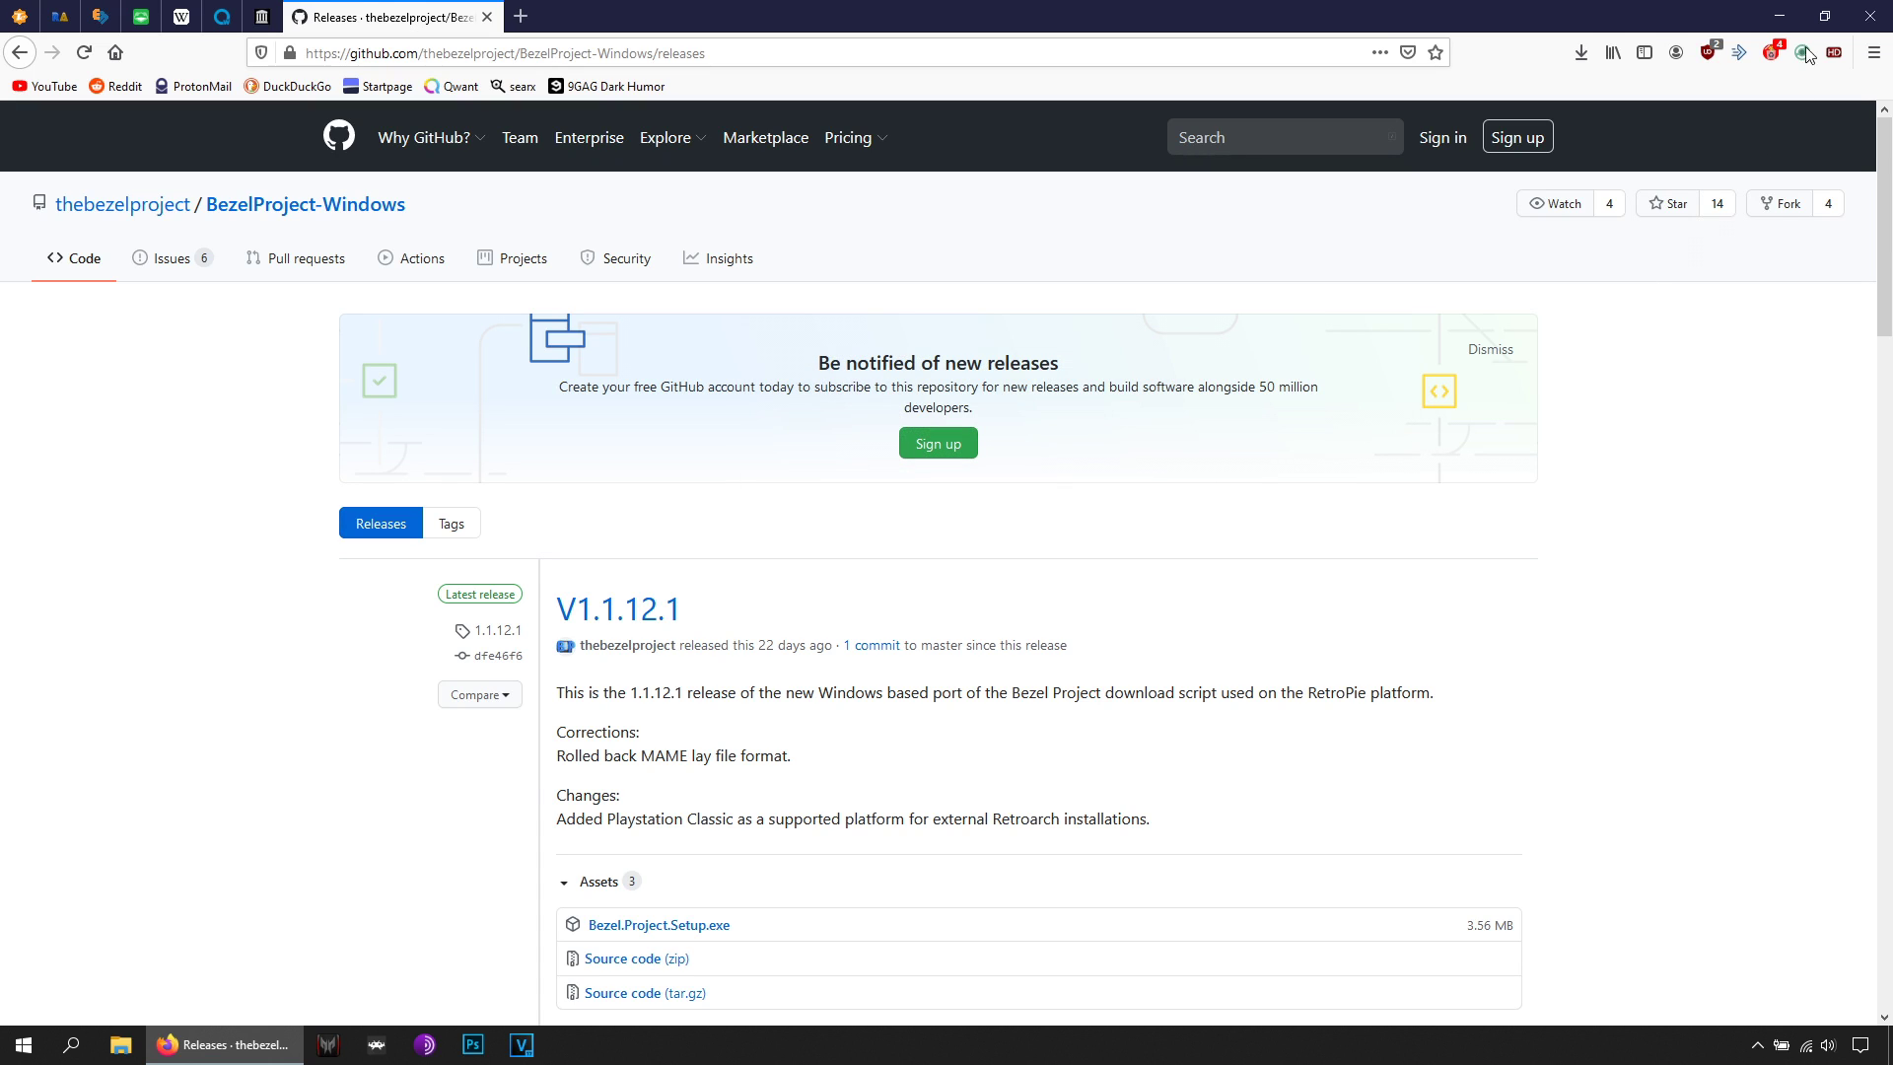
{"action": "left_click", "coordinate": [1784, 9]}
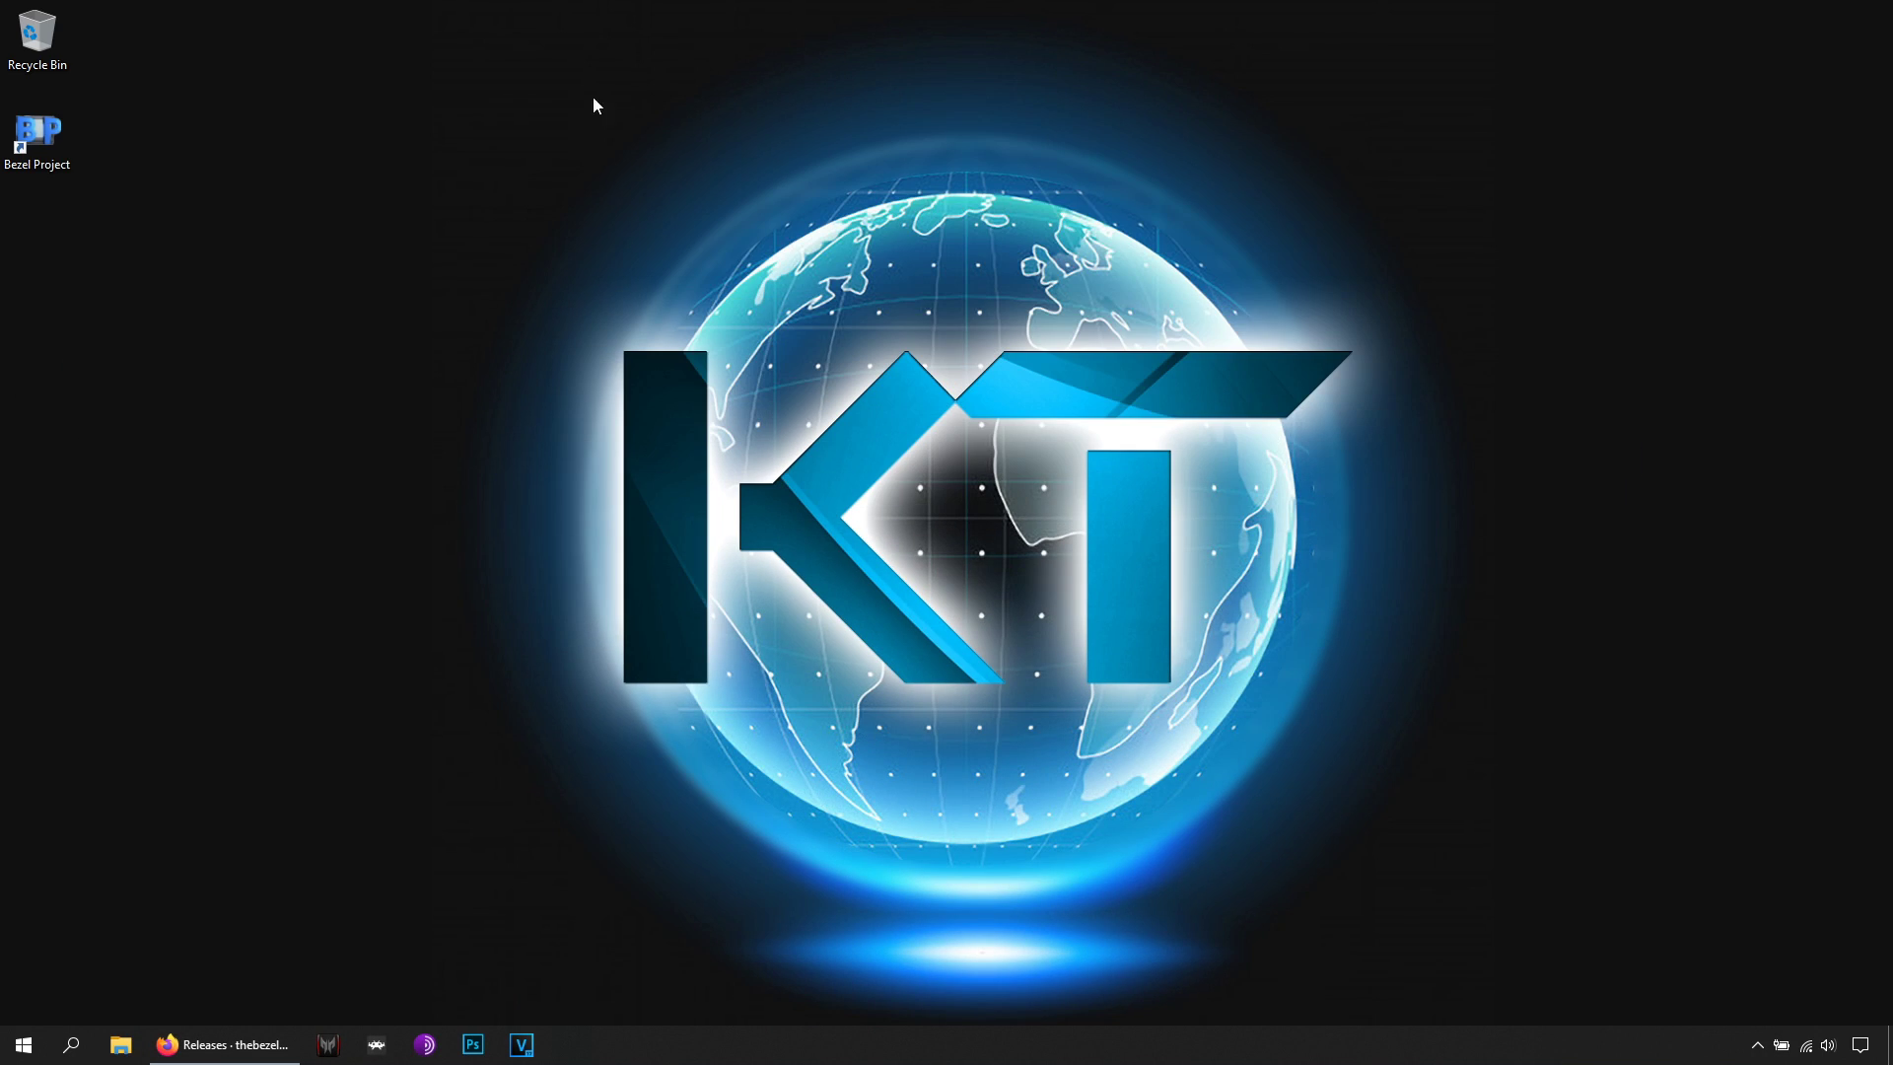
Launch the Bezel Project utility from the desktop
{"action": "right_click", "coordinate": [35, 131]}
{"action": "left_click", "coordinate": [35, 133]}
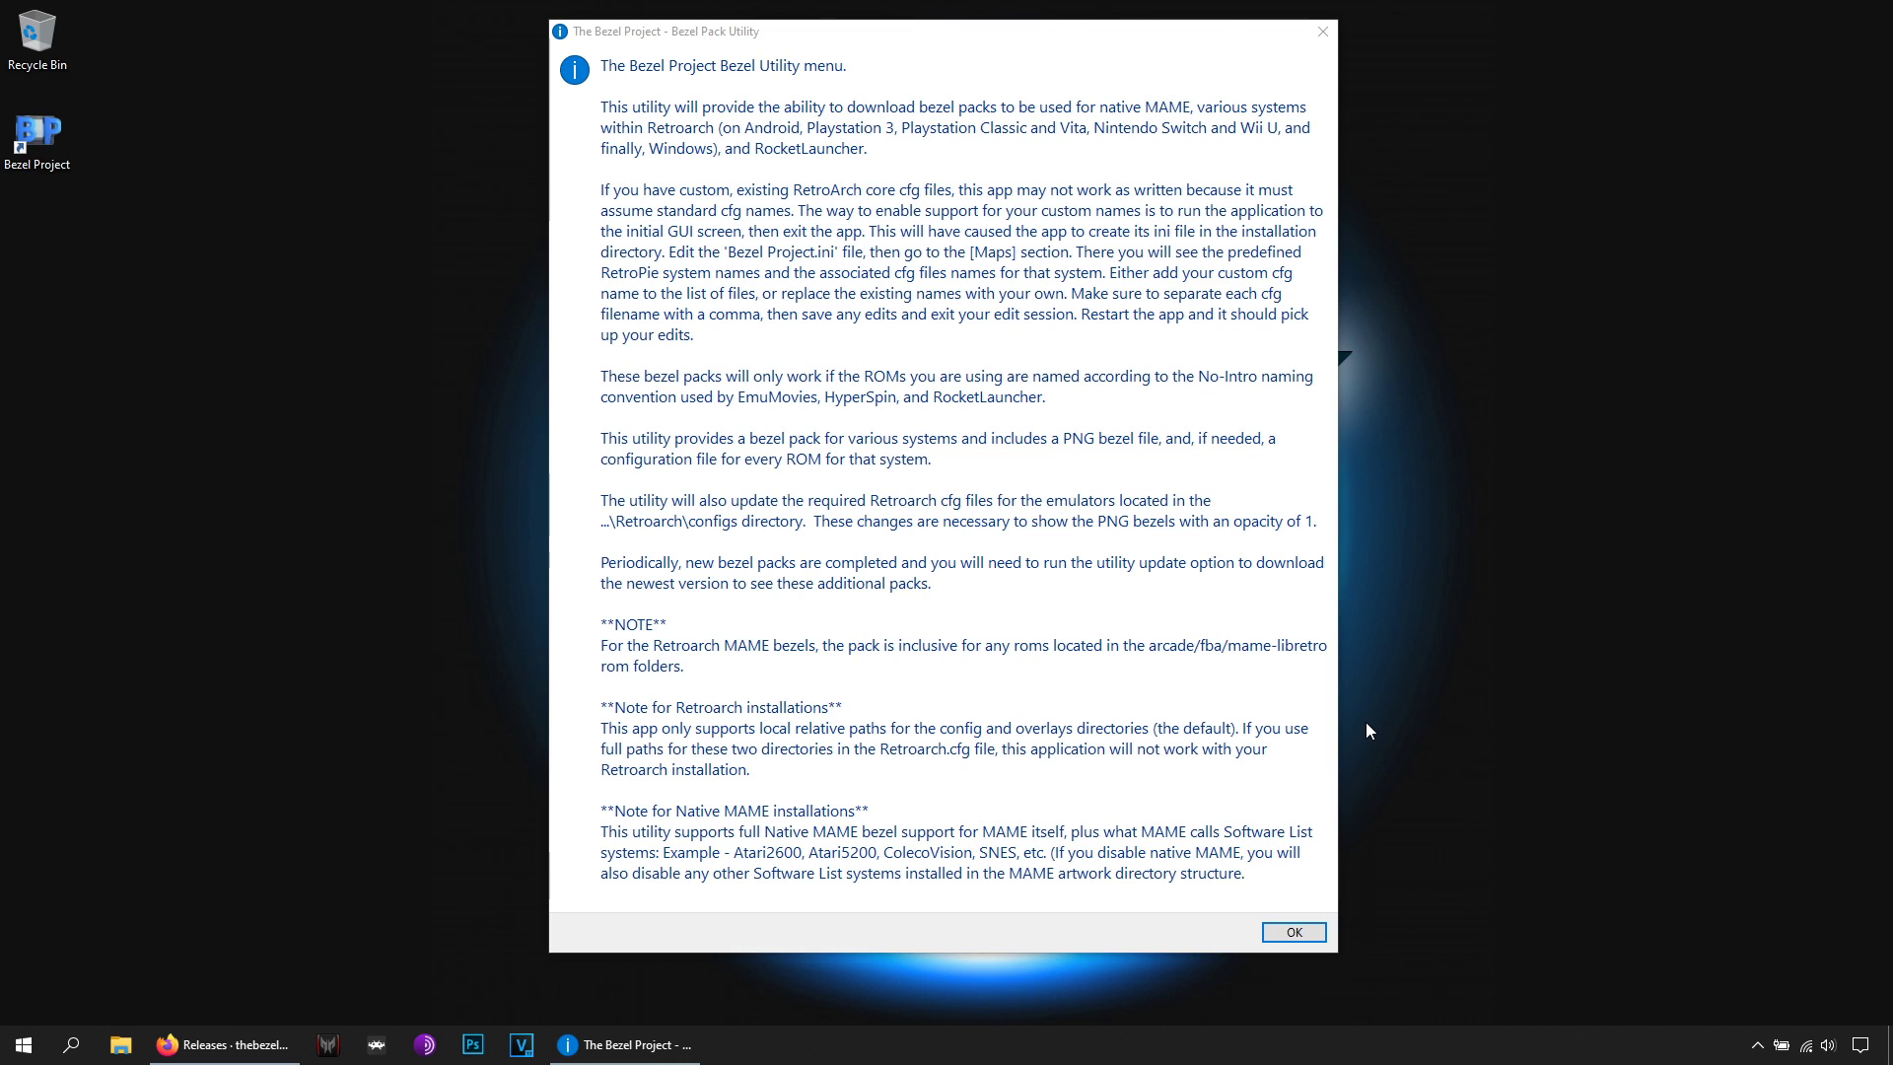
Check the RocketLauncher Media folder on Local Disk (D:) for a bezels folder, and return to the utility's introduction message
{"action": "left_click", "coordinate": [127, 1025]}
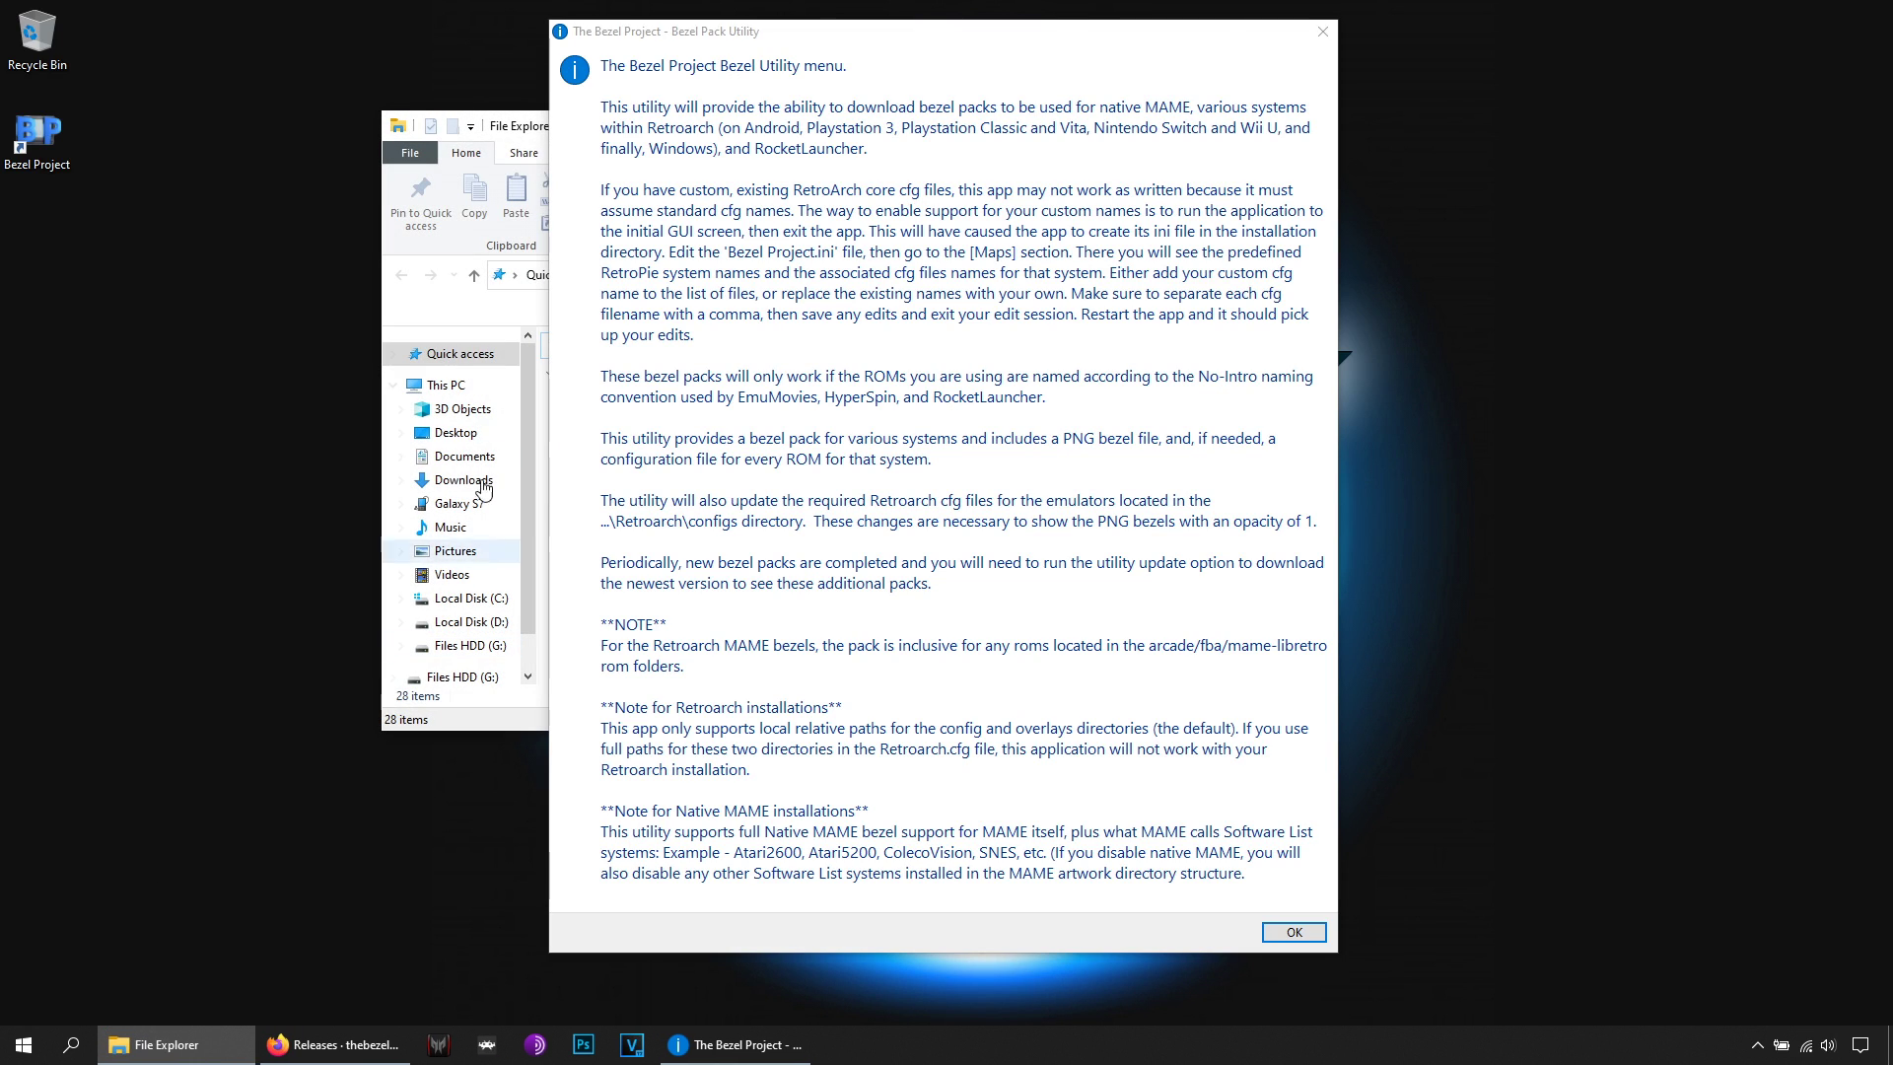
{"action": "left_click_drag", "start_coordinate": [668, 37], "coordinate": [1520, 165]}
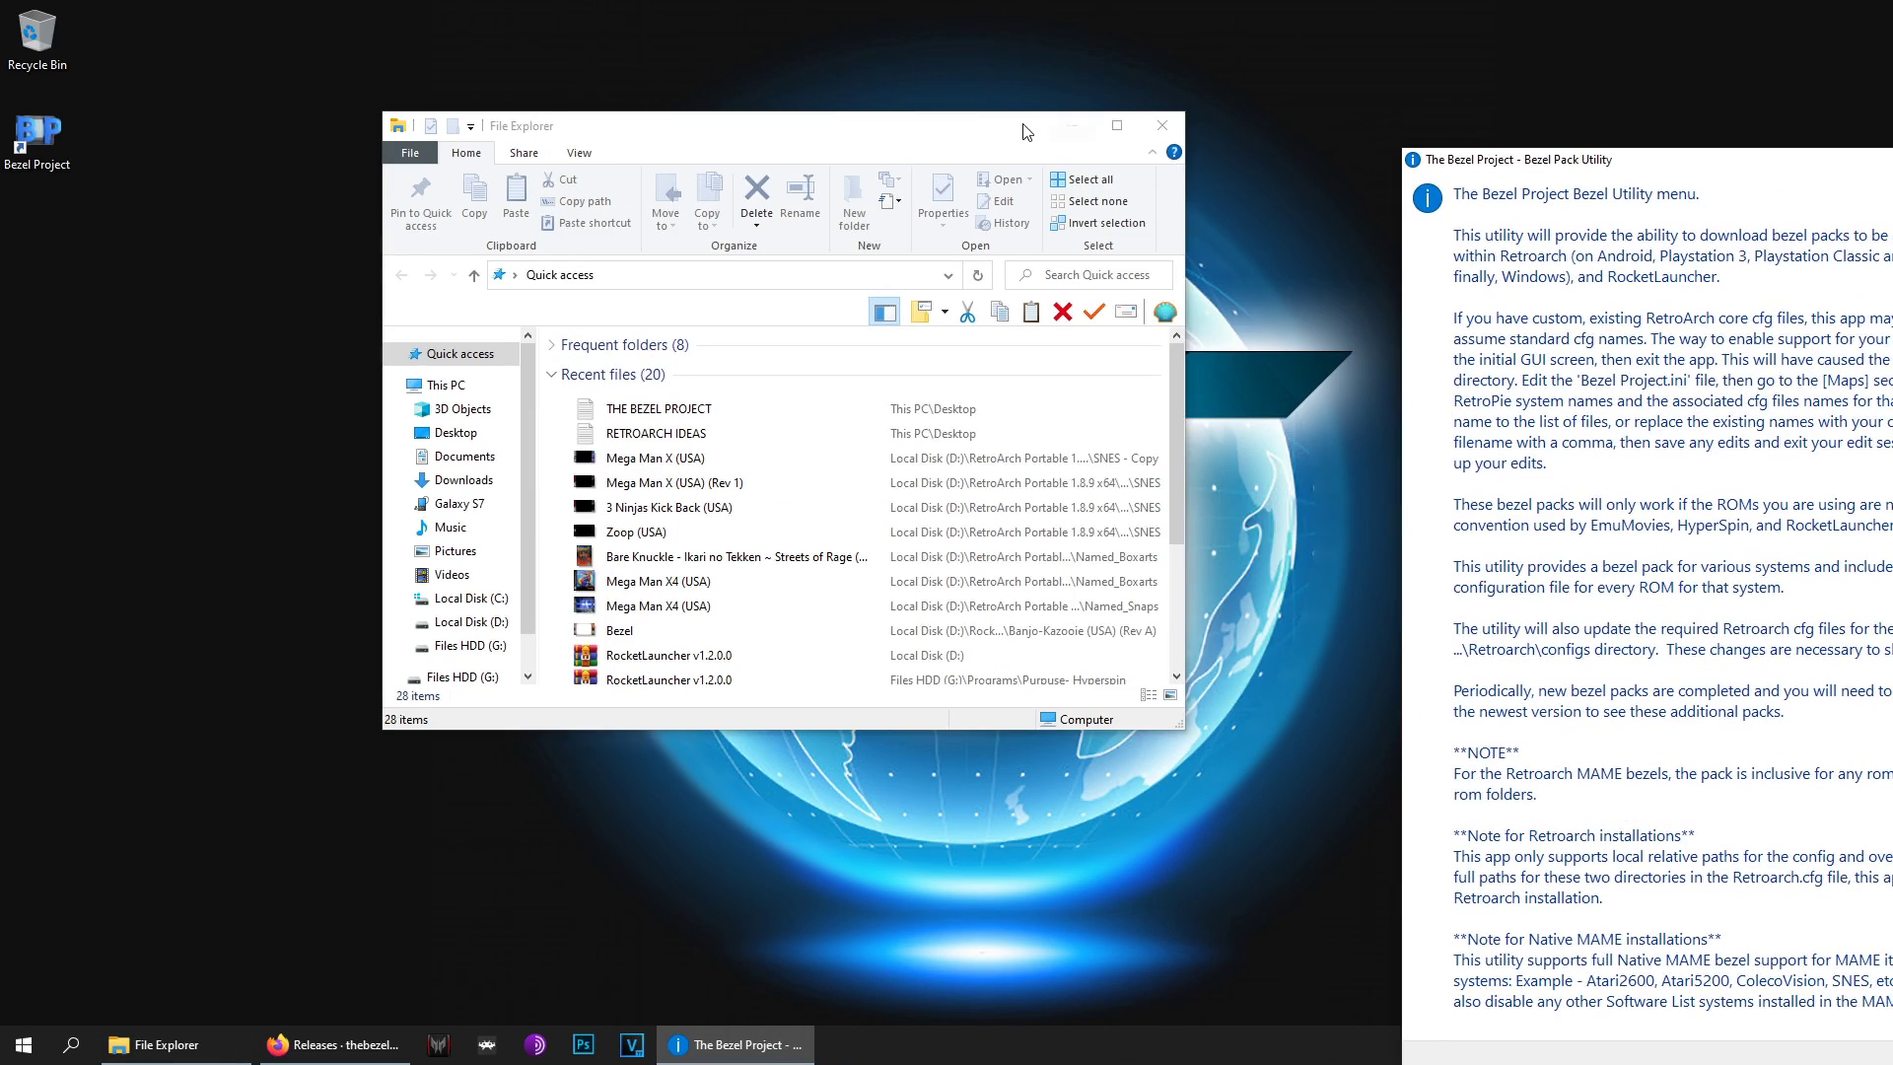
{"action": "left_click", "coordinate": [471, 621]}
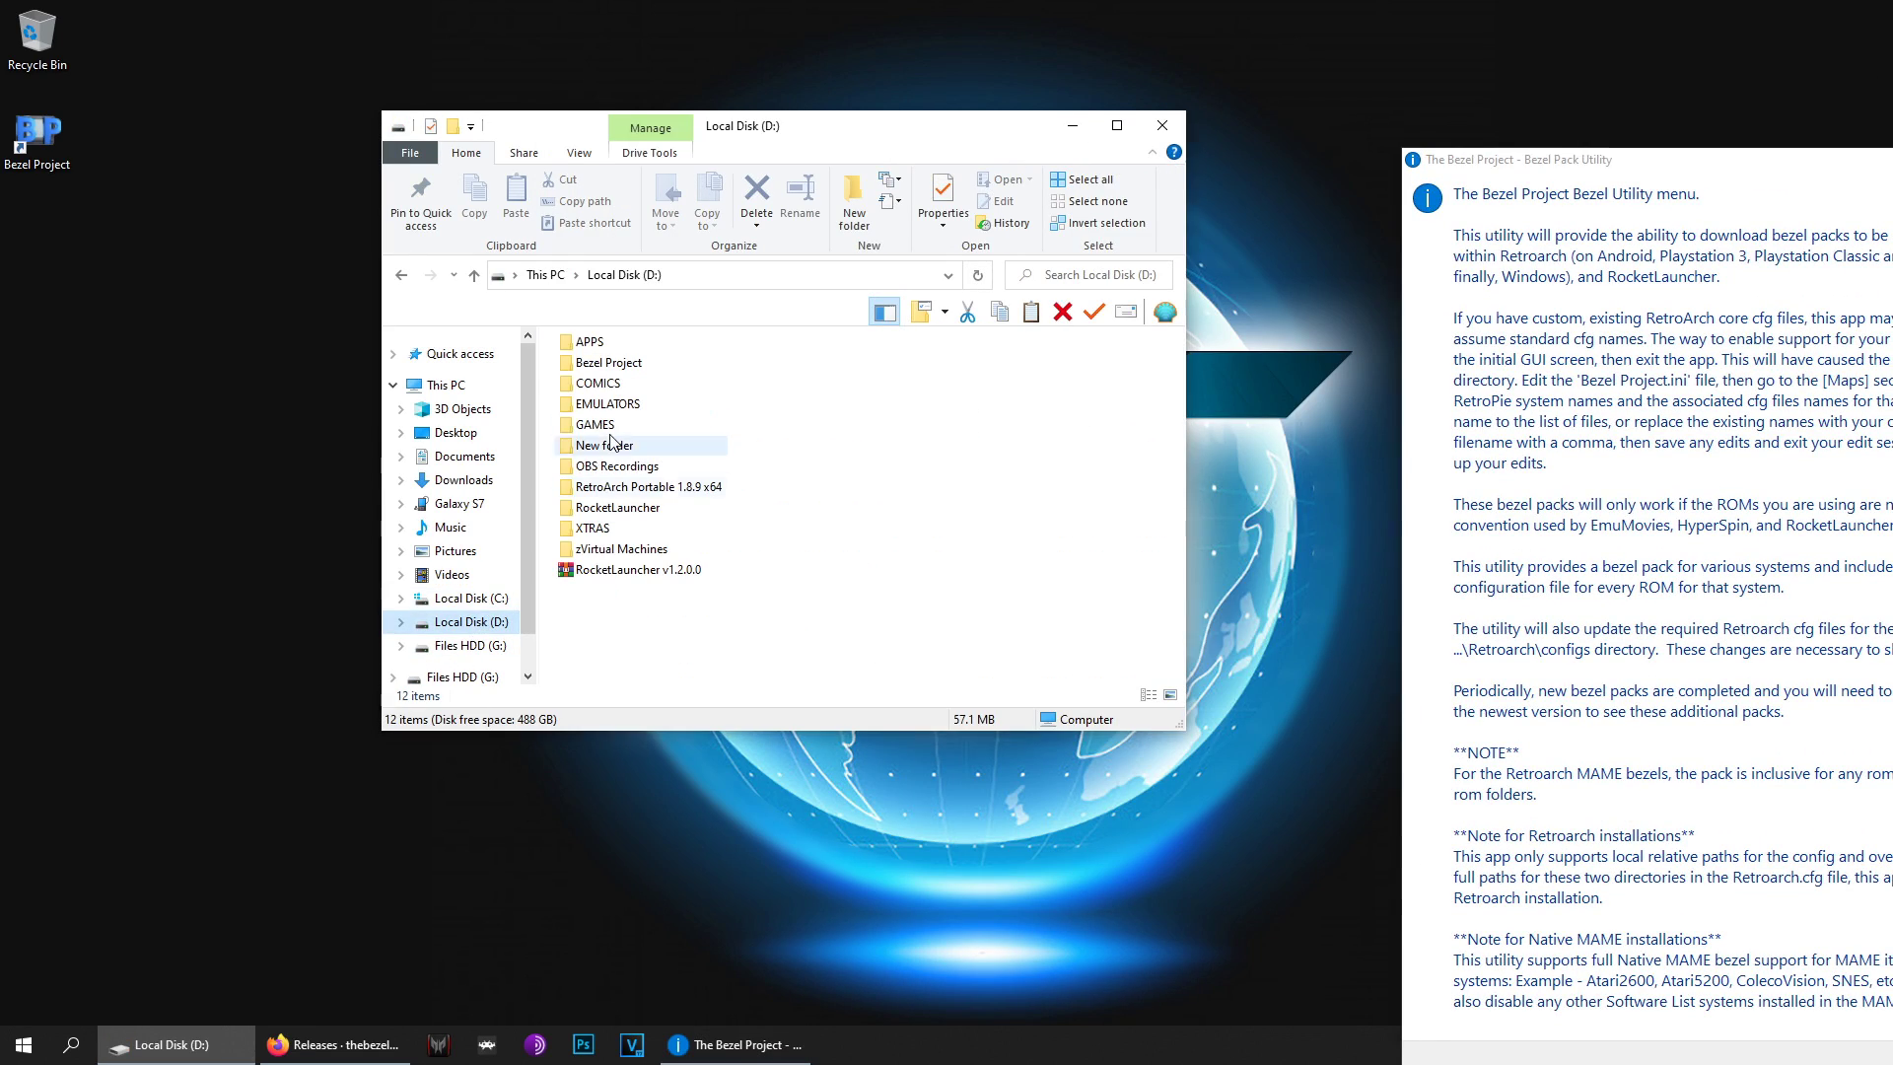
{"action": "double_click", "coordinate": [631, 513]}
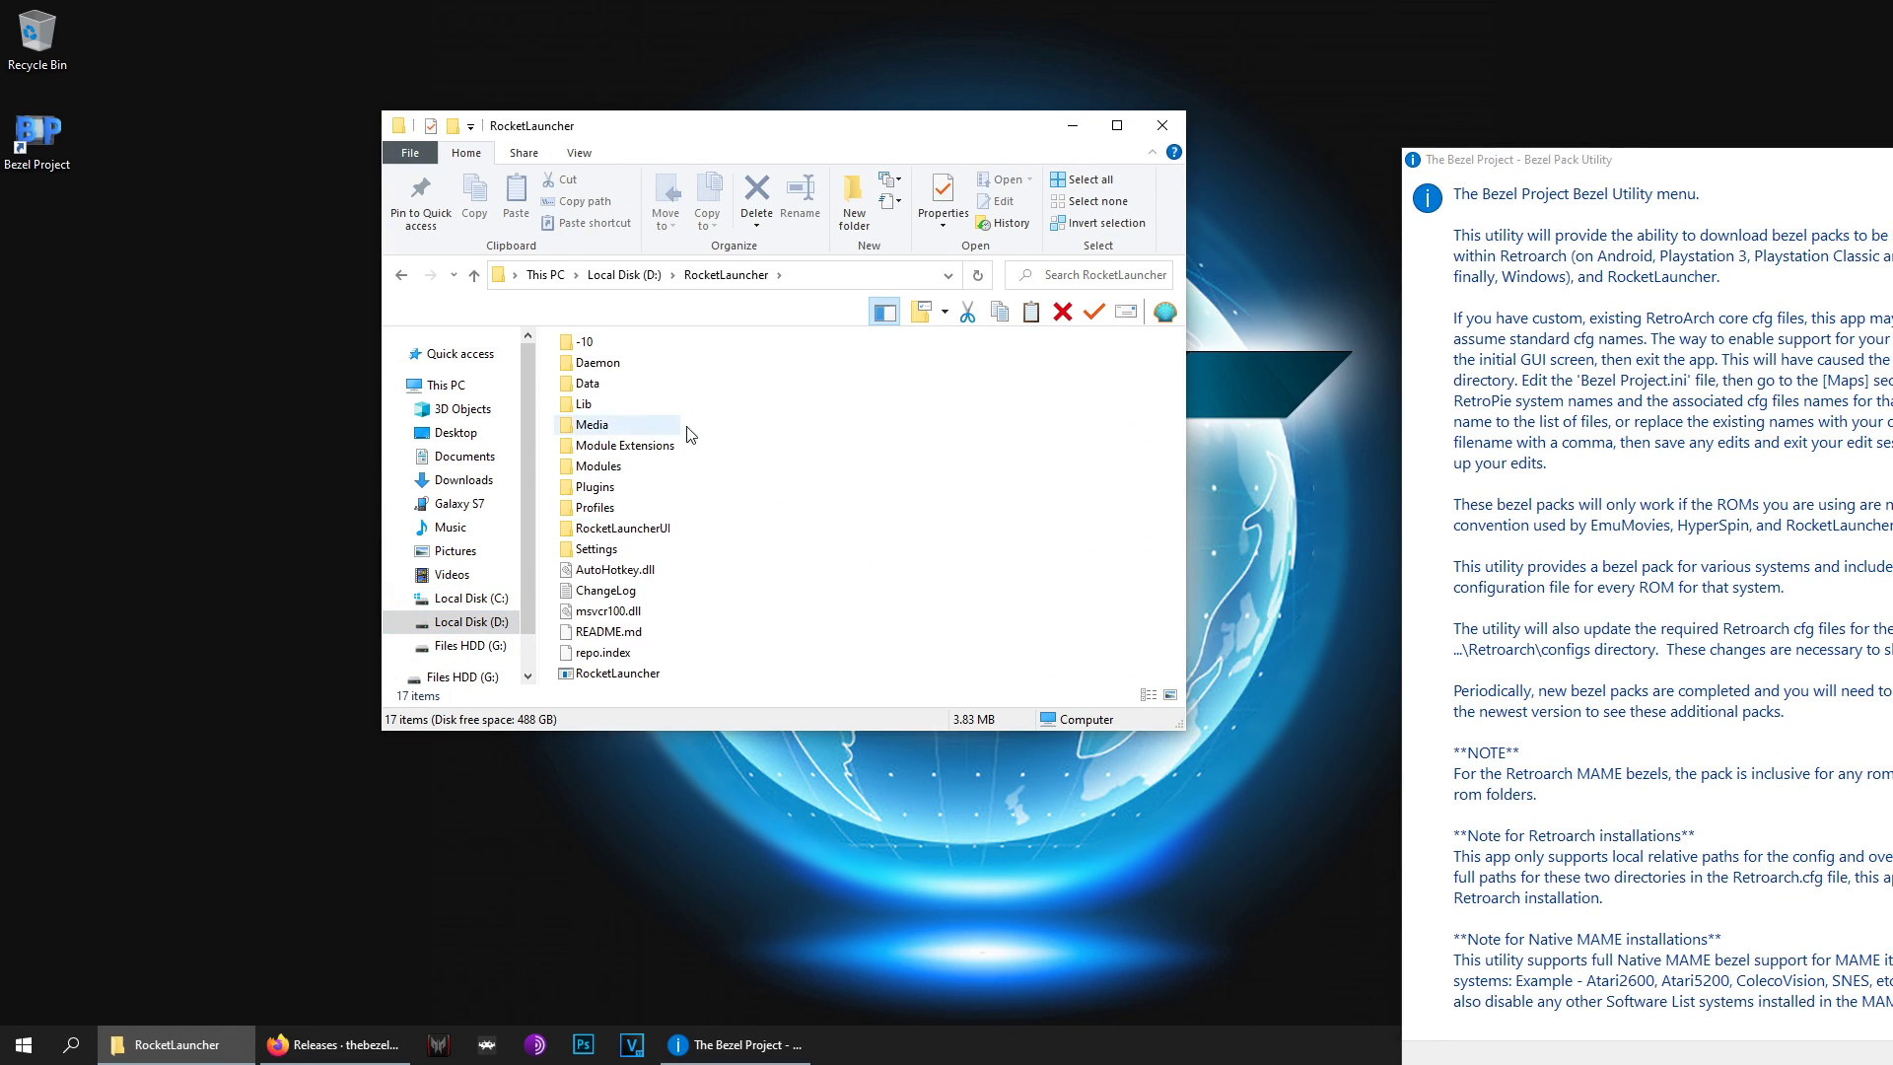
{"action": "double_click", "coordinate": [594, 425]}
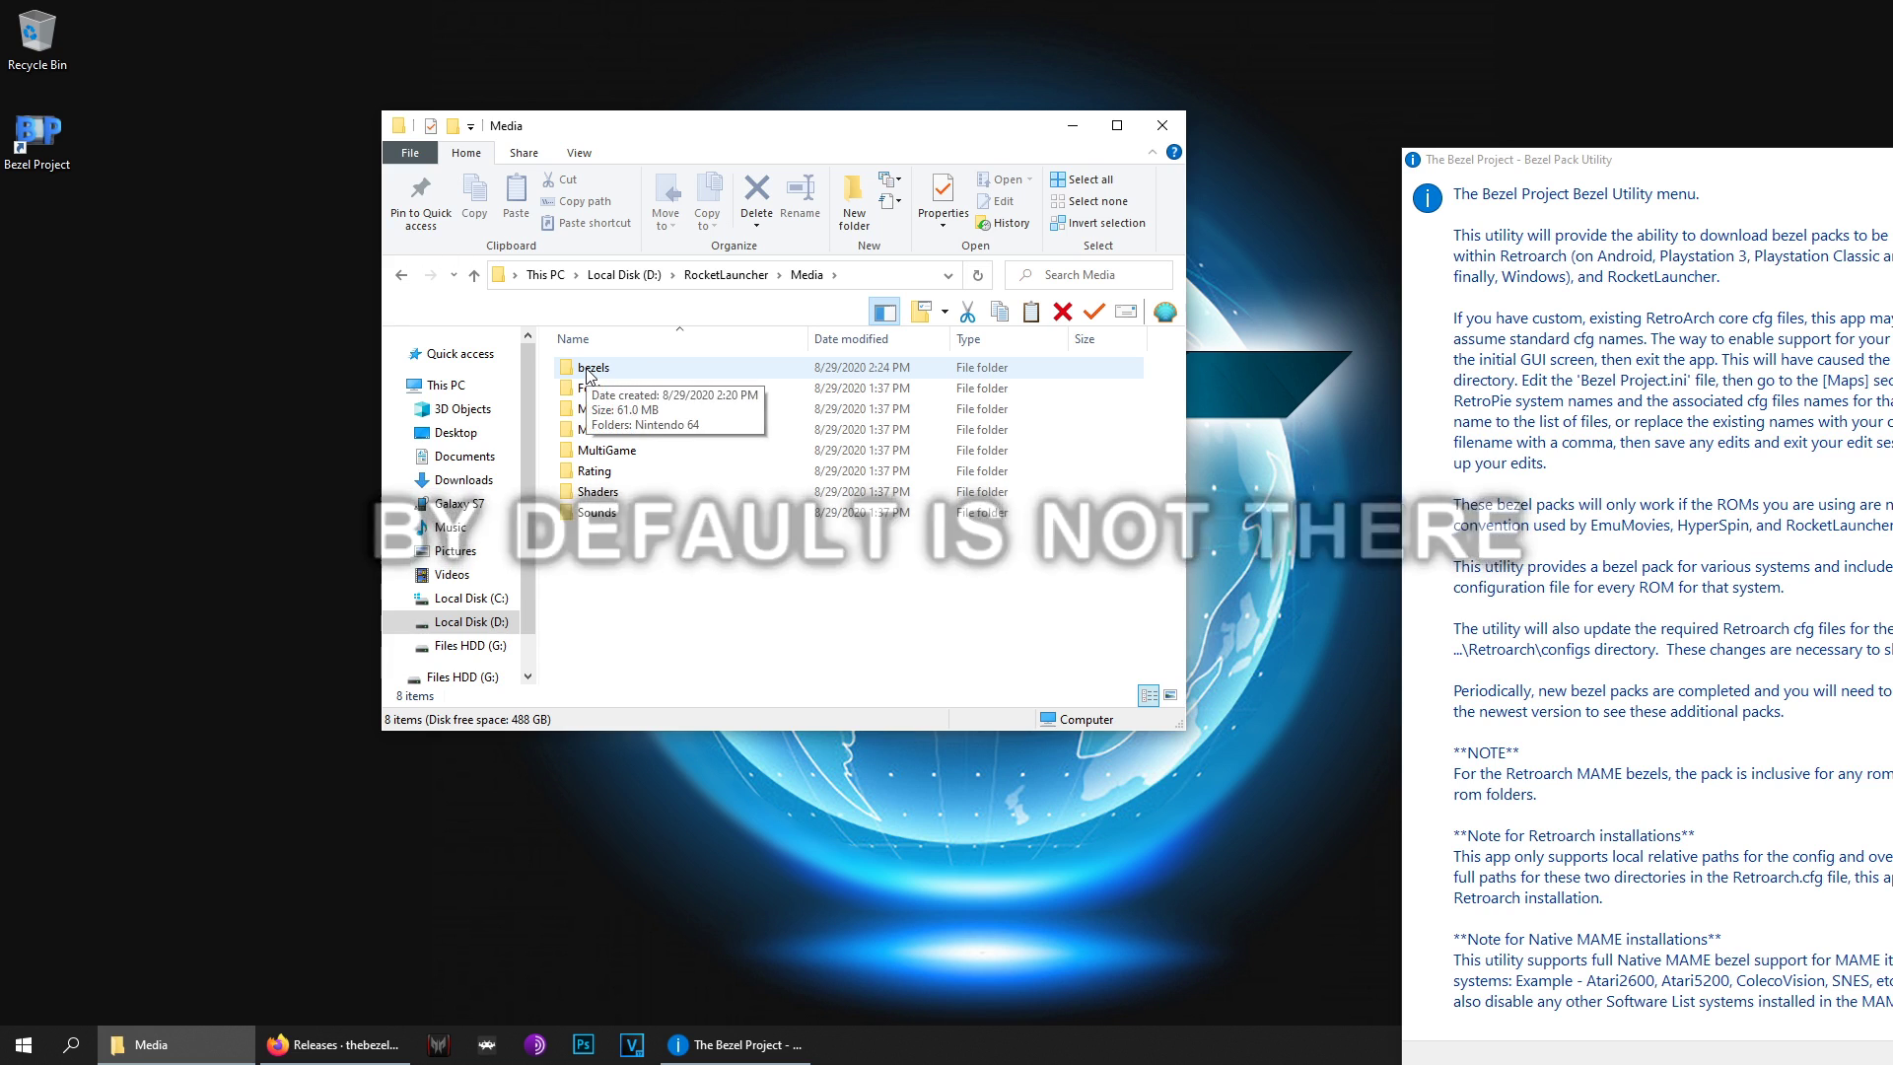
{"action": "left_click", "coordinate": [1162, 125]}
{"action": "left_click_drag", "start_coordinate": [1534, 176], "coordinate": [719, 76]}
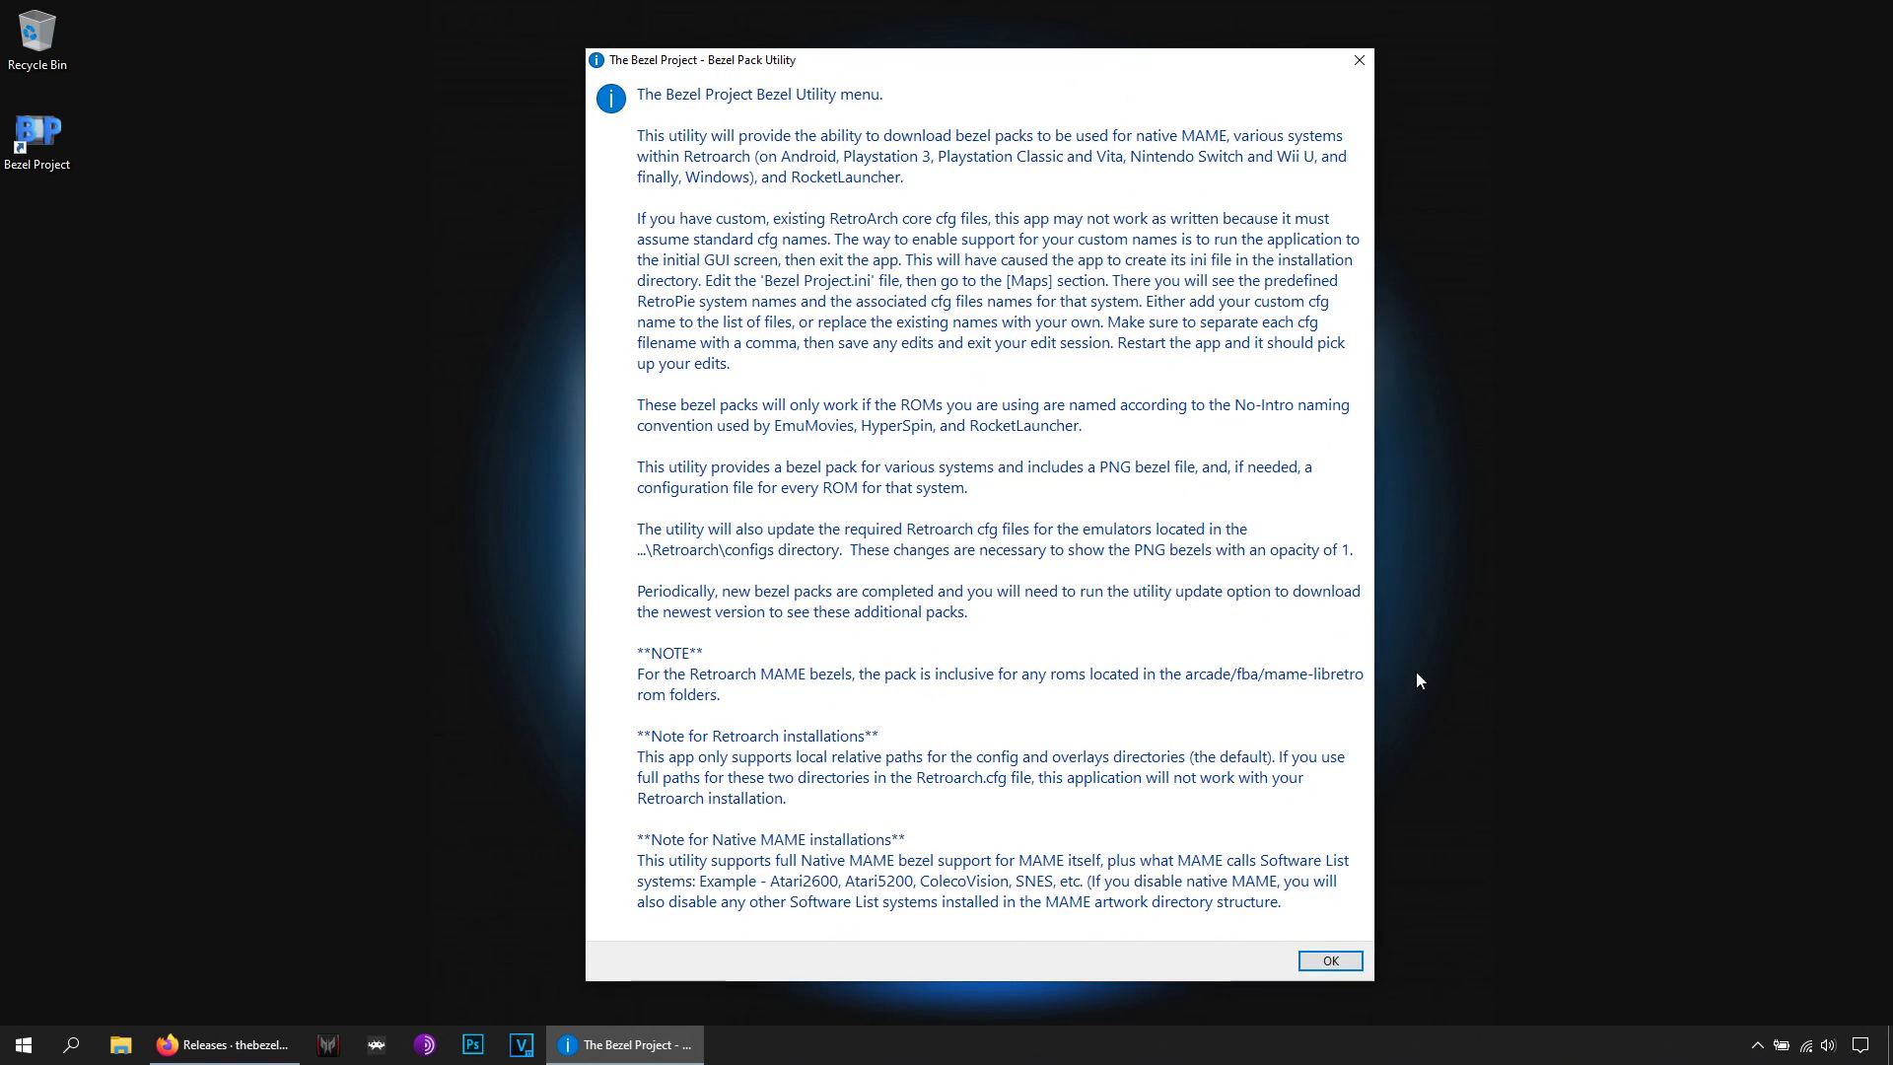
Dismiss the introduction and the important notice, and open the Bezel Project preferences
{"action": "left_click", "coordinate": [1331, 961]}
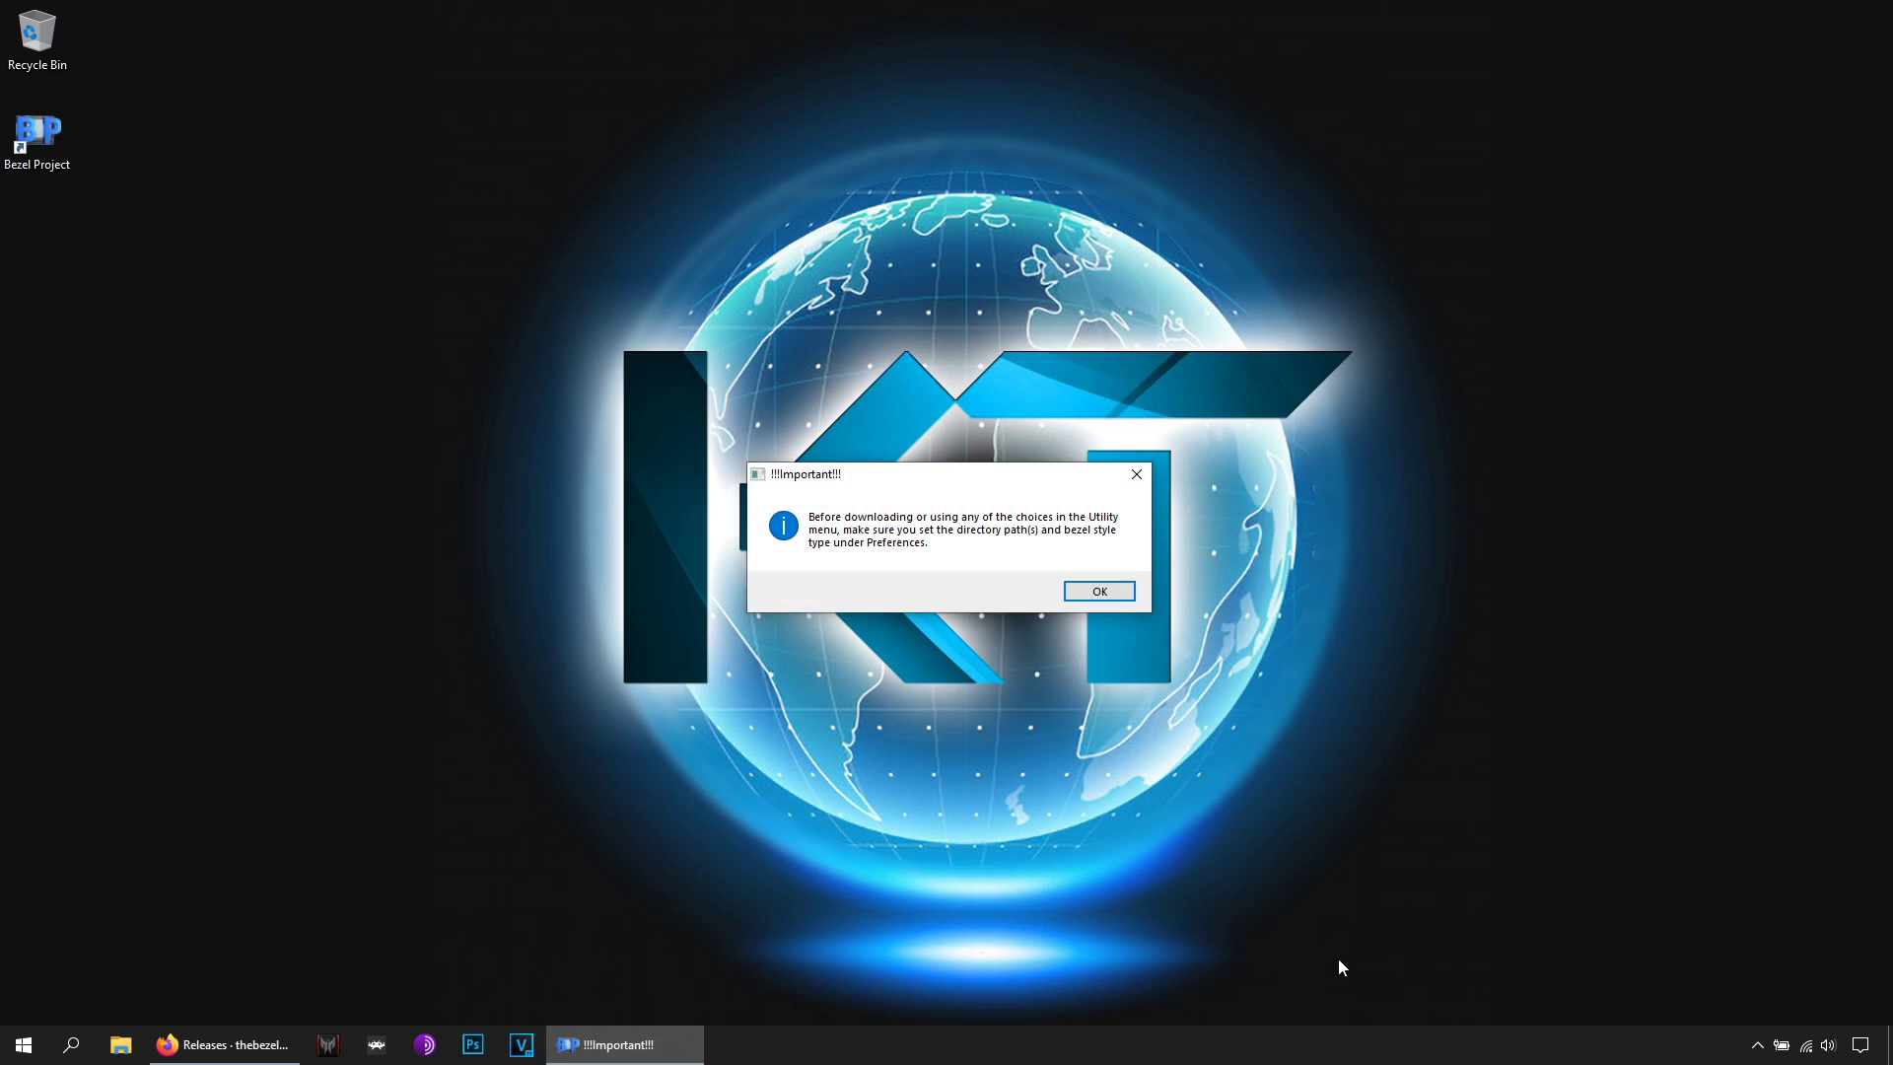
{"action": "left_click", "coordinate": [1124, 592]}
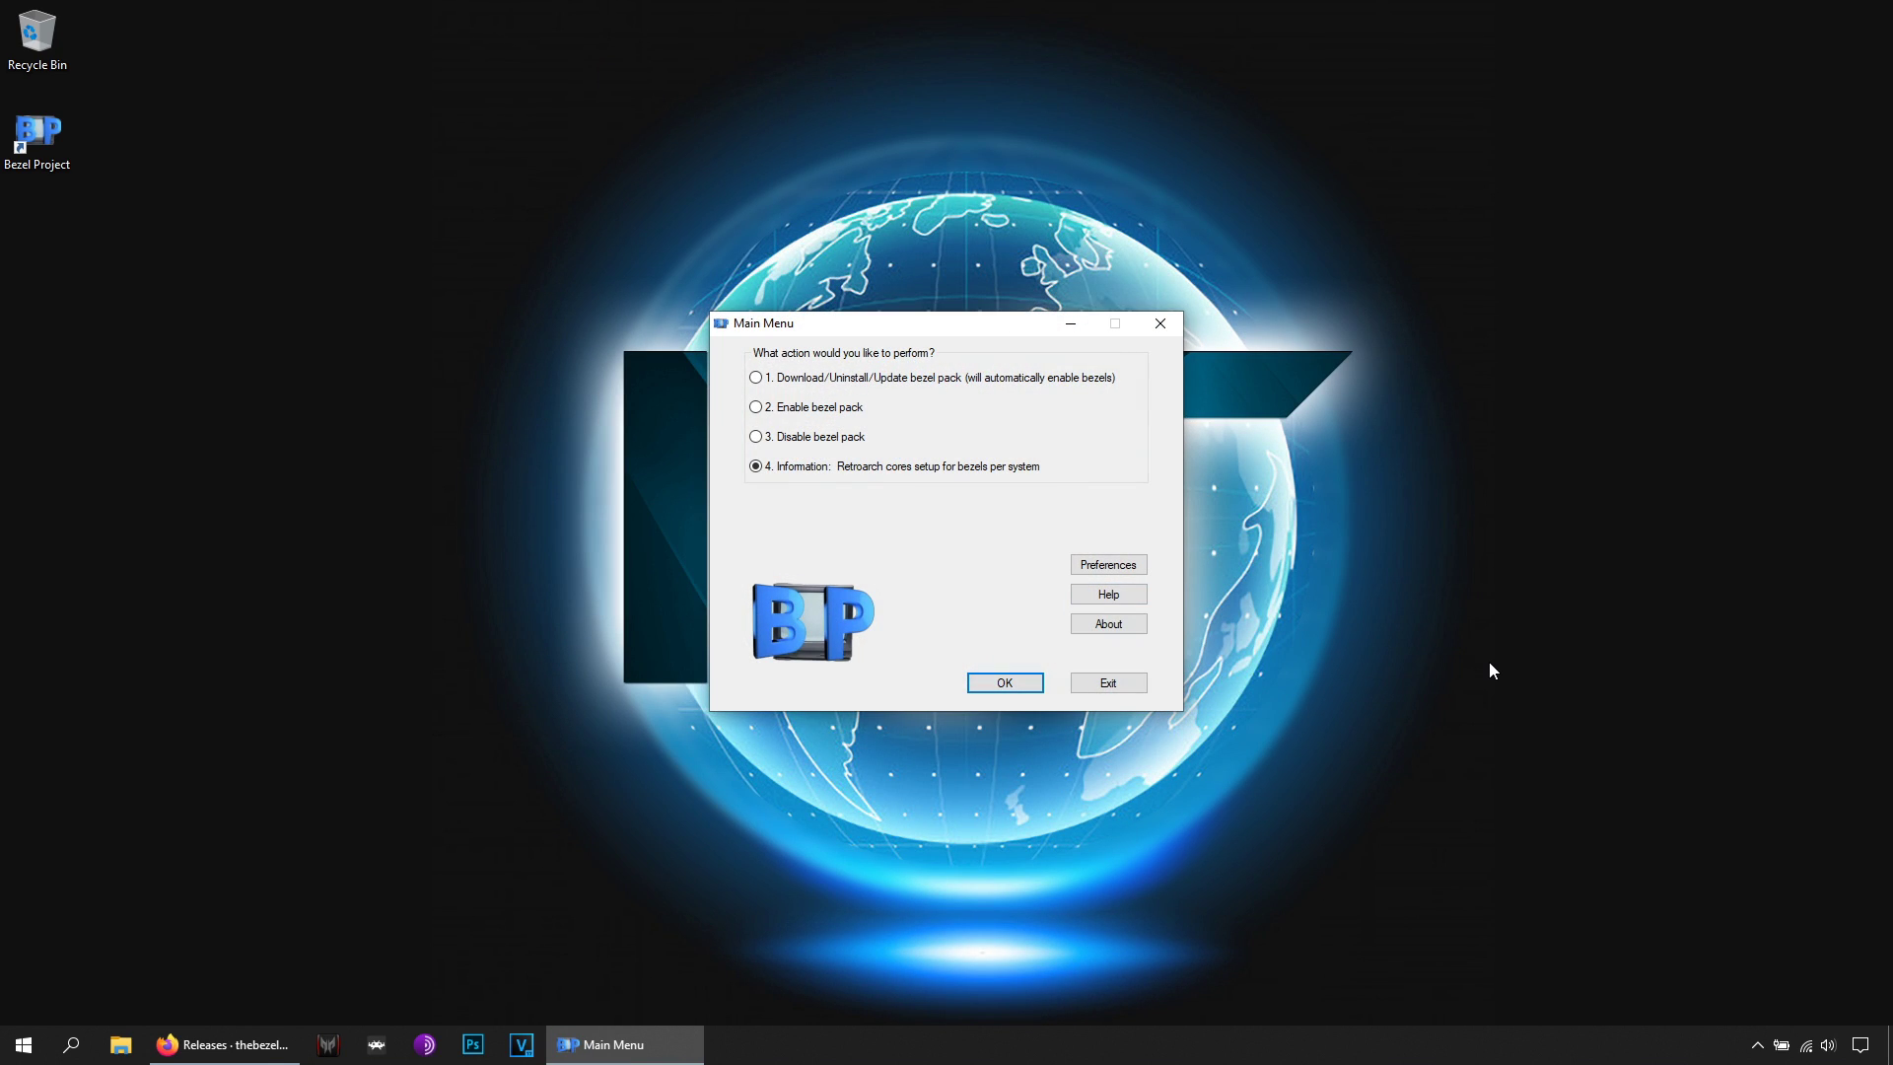
{"action": "left_click", "coordinate": [1107, 565]}
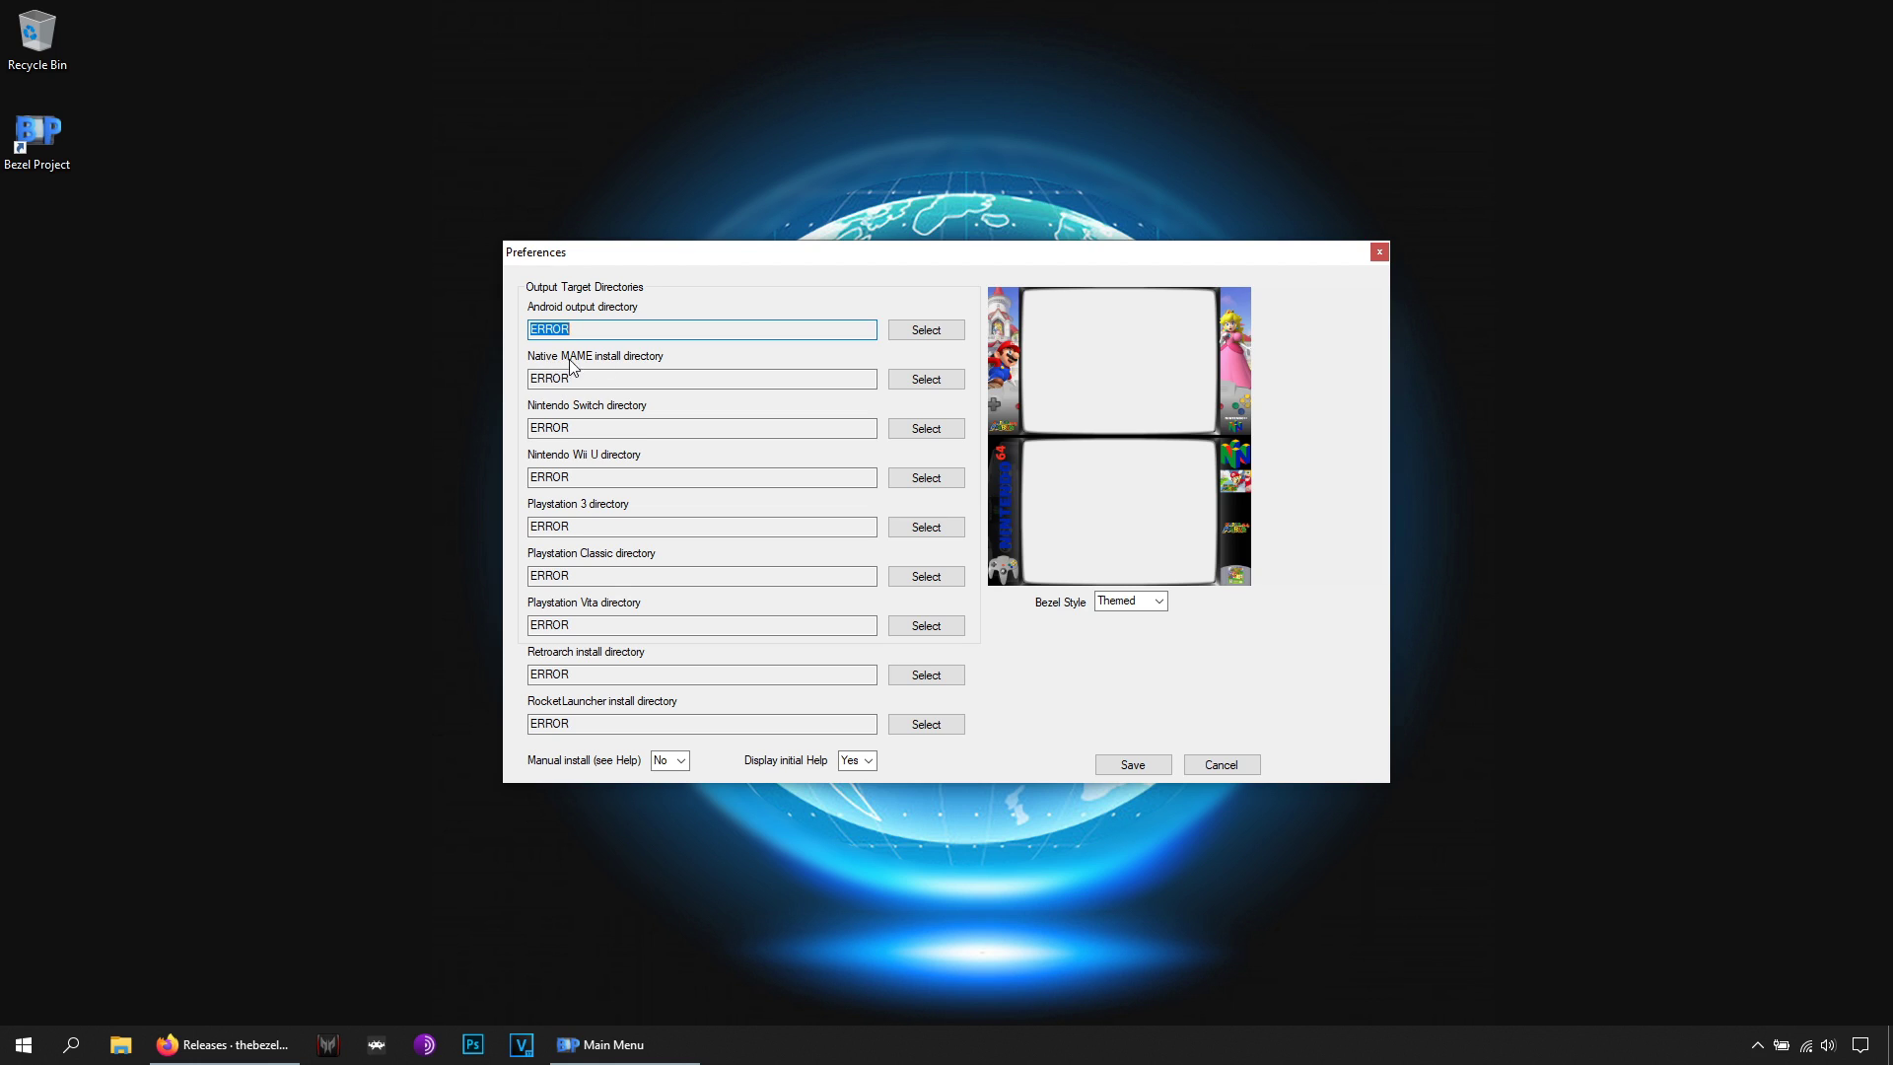
Set the Native MAME install directory to D:\EMULATORS\MAME
{"action": "left_click", "coordinate": [936, 379]}
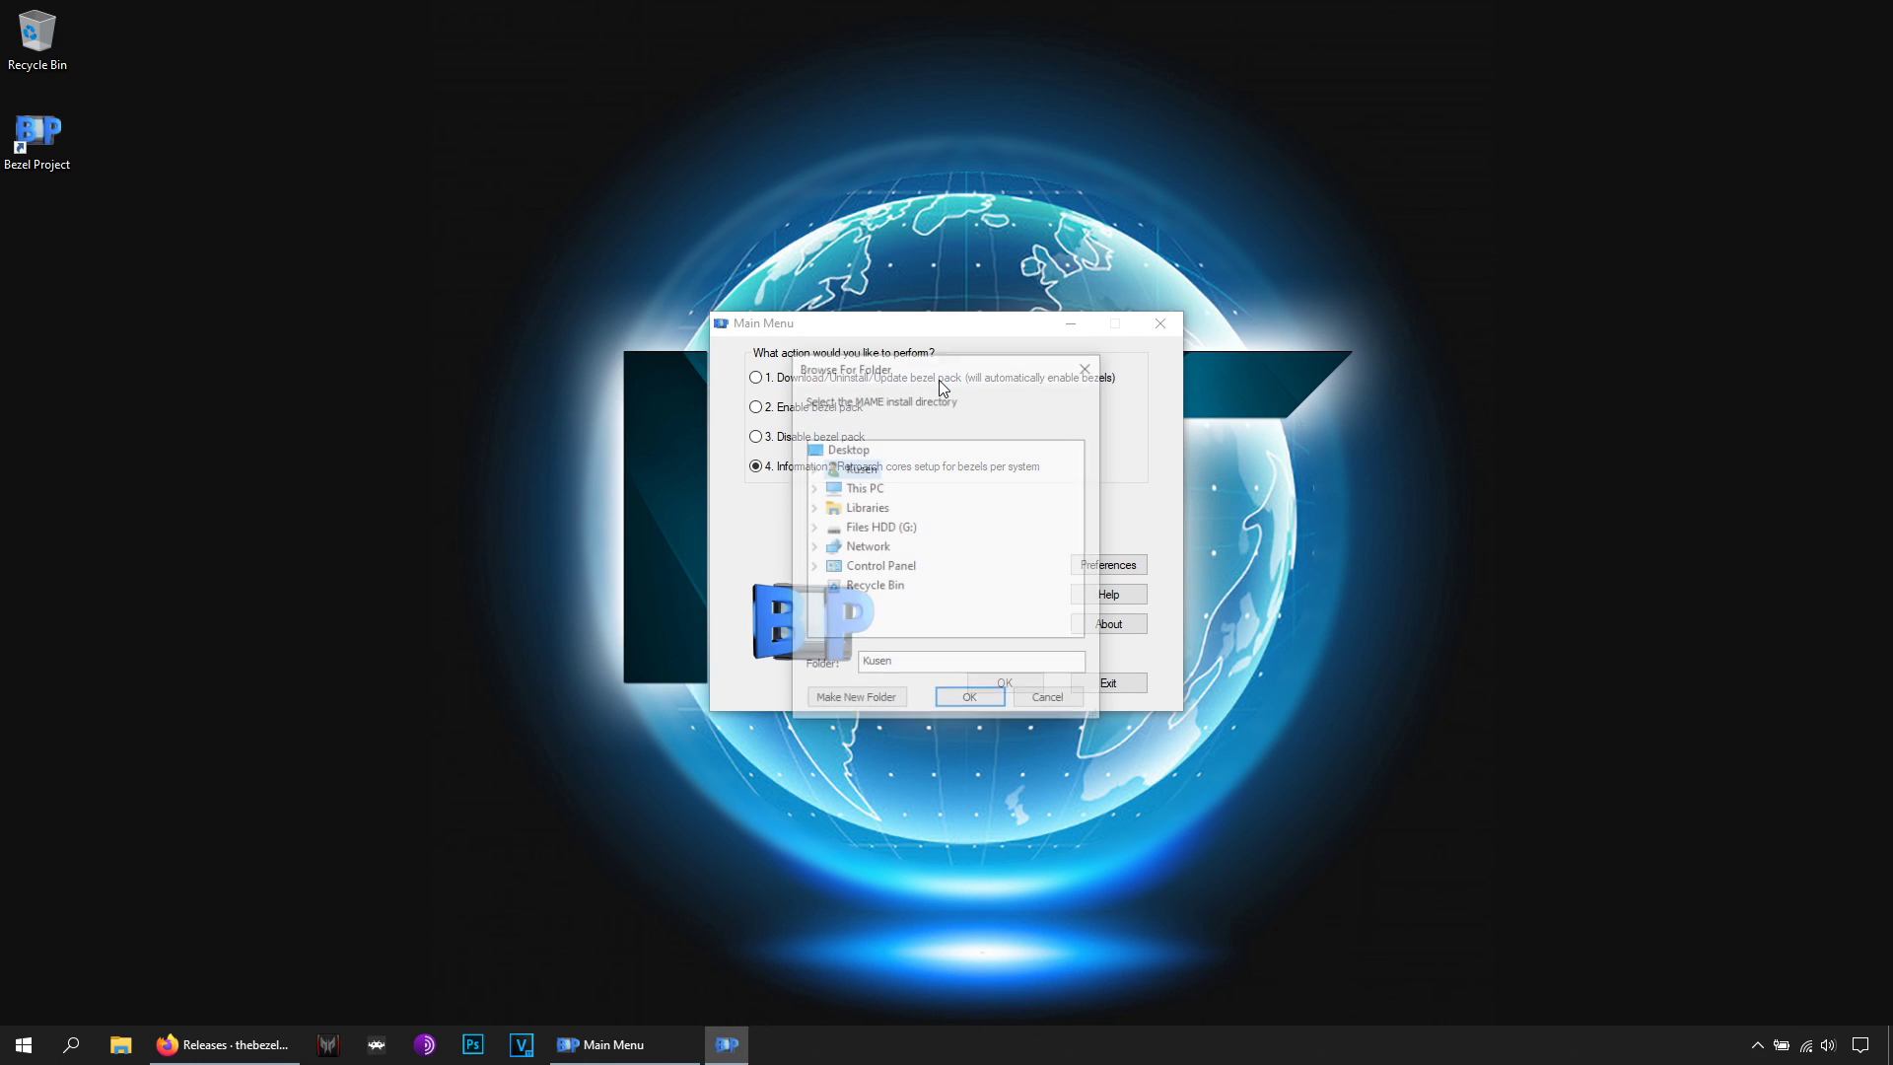
{"action": "left_click", "coordinate": [812, 487]}
{"action": "scroll", "coordinate": [909, 584], "scroll_direction": "down", "scroll_amount": 2}
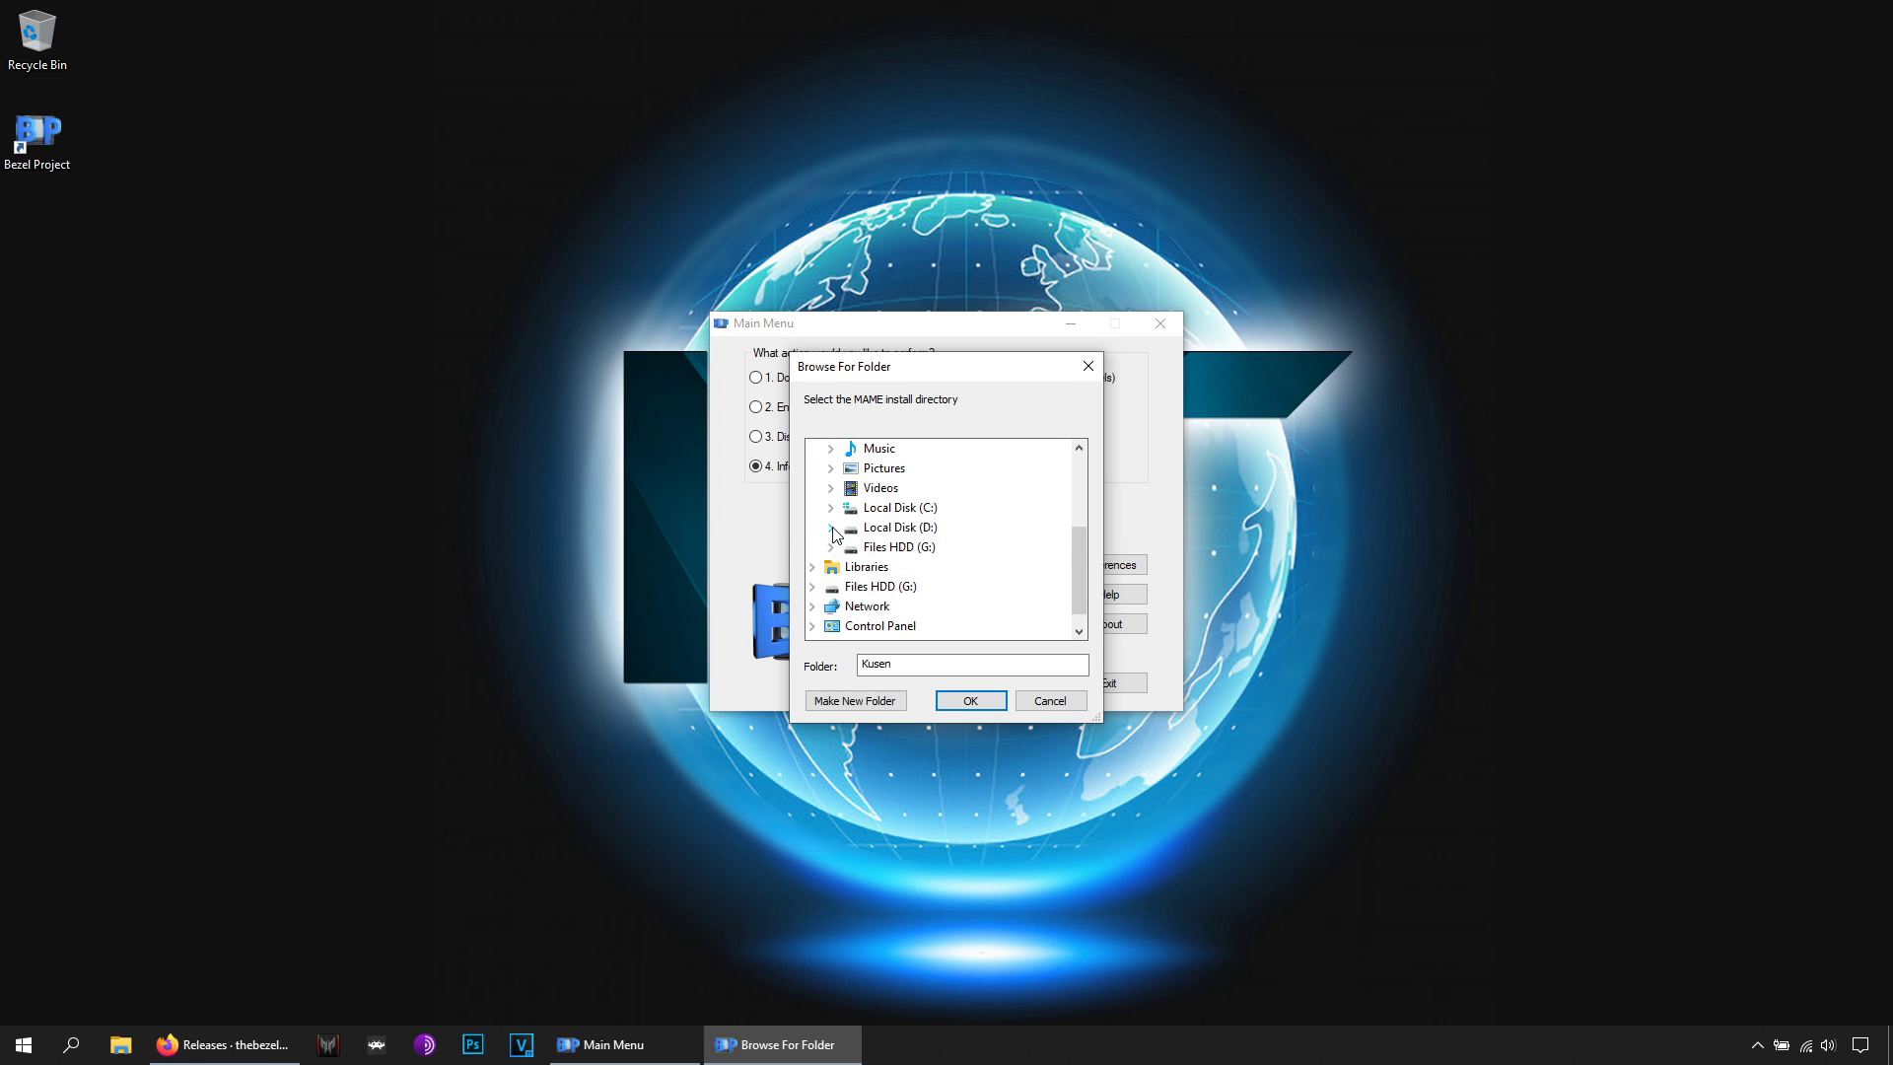
{"action": "double_click", "coordinate": [909, 584]}
{"action": "double_click", "coordinate": [936, 585]}
{"action": "double_click", "coordinate": [919, 567]}
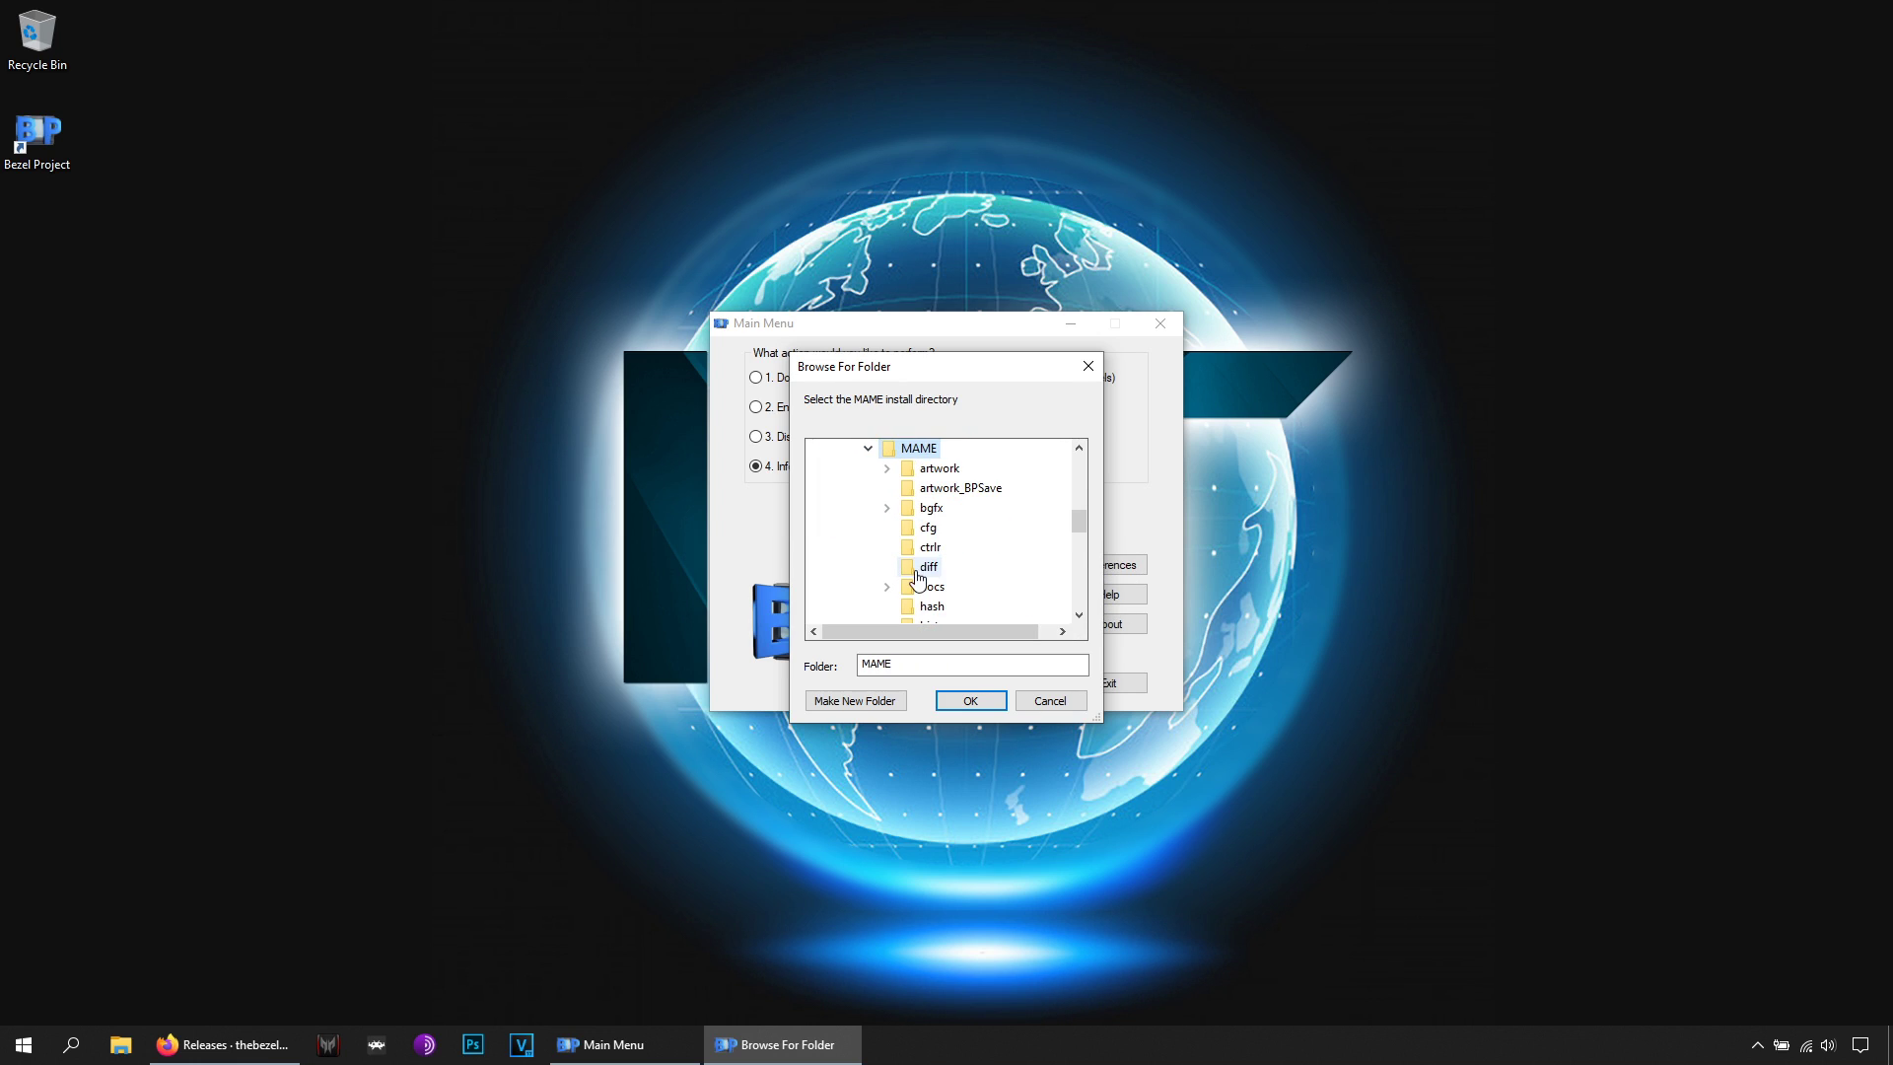
{"action": "left_click", "coordinate": [981, 703]}
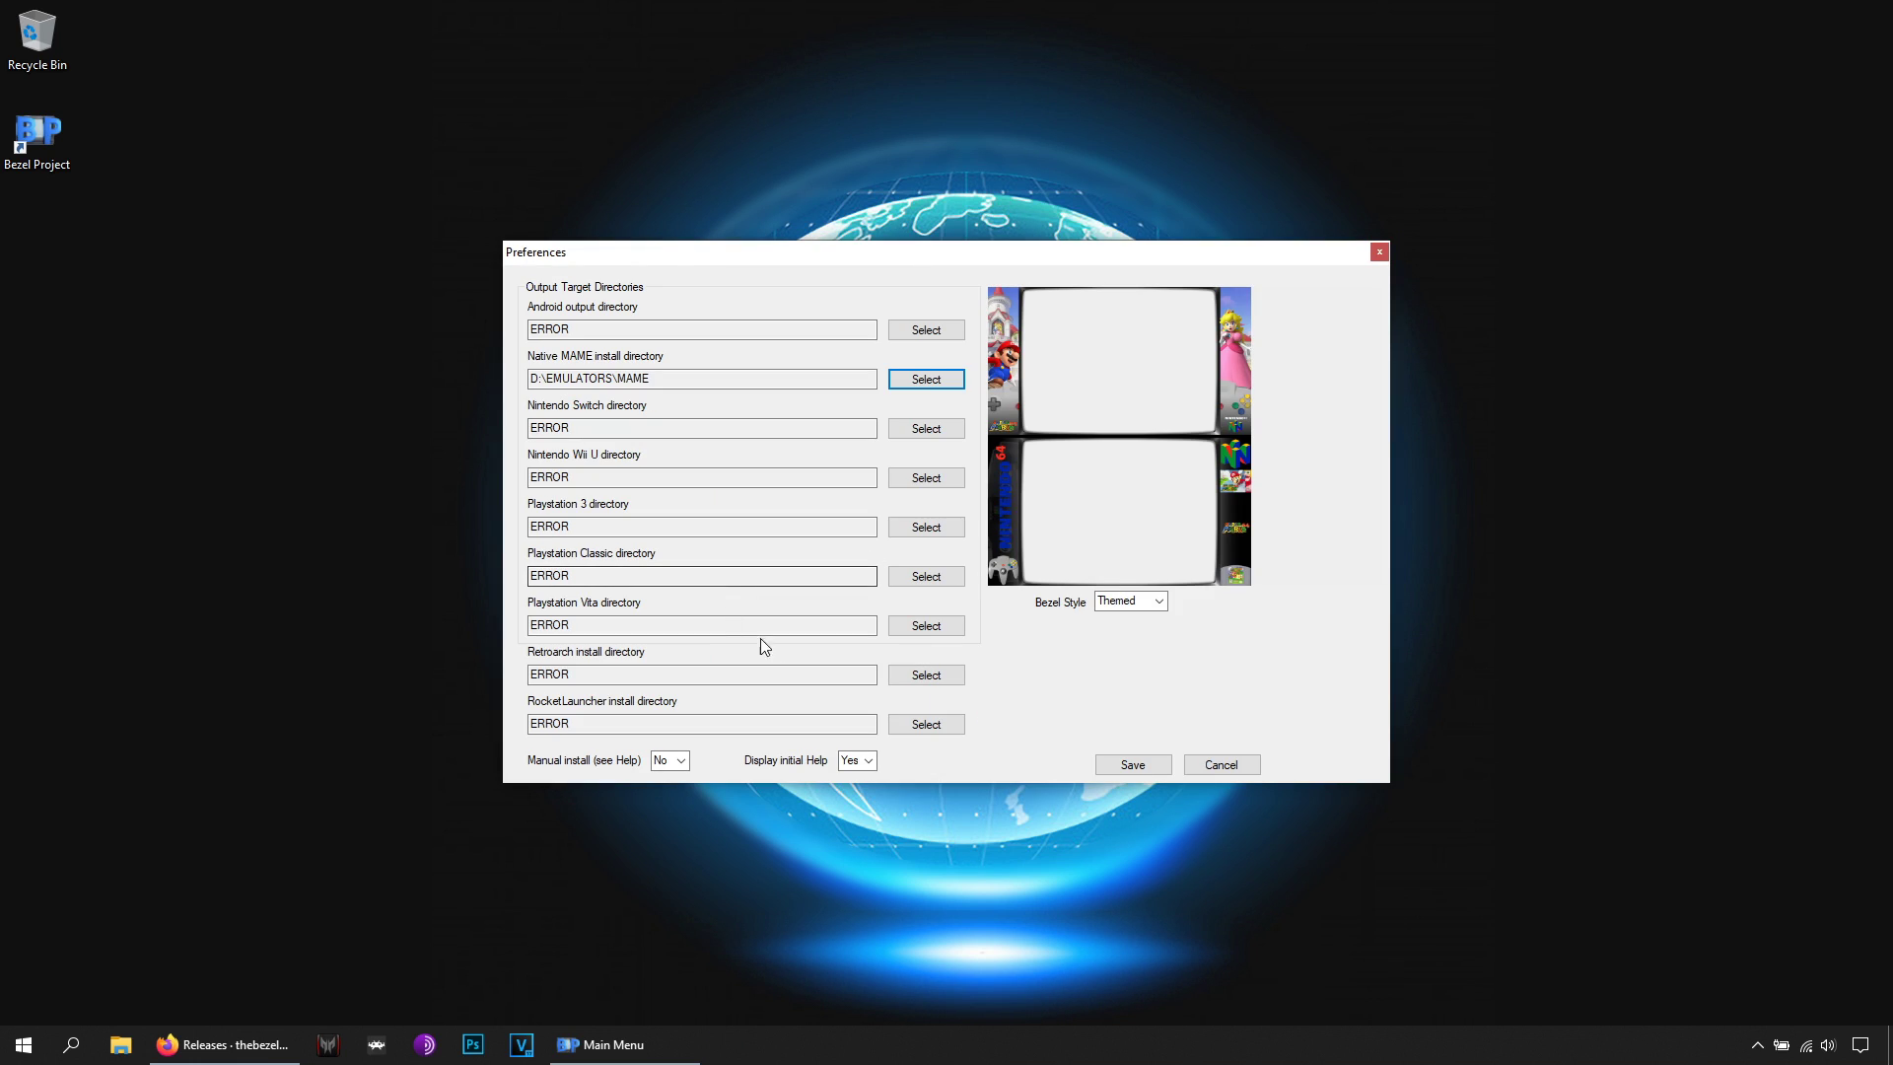
Set the Retroarch install directory to D:\EMULATORS\RetroArch P. 1.9.0
{"action": "left_click", "coordinate": [925, 678]}
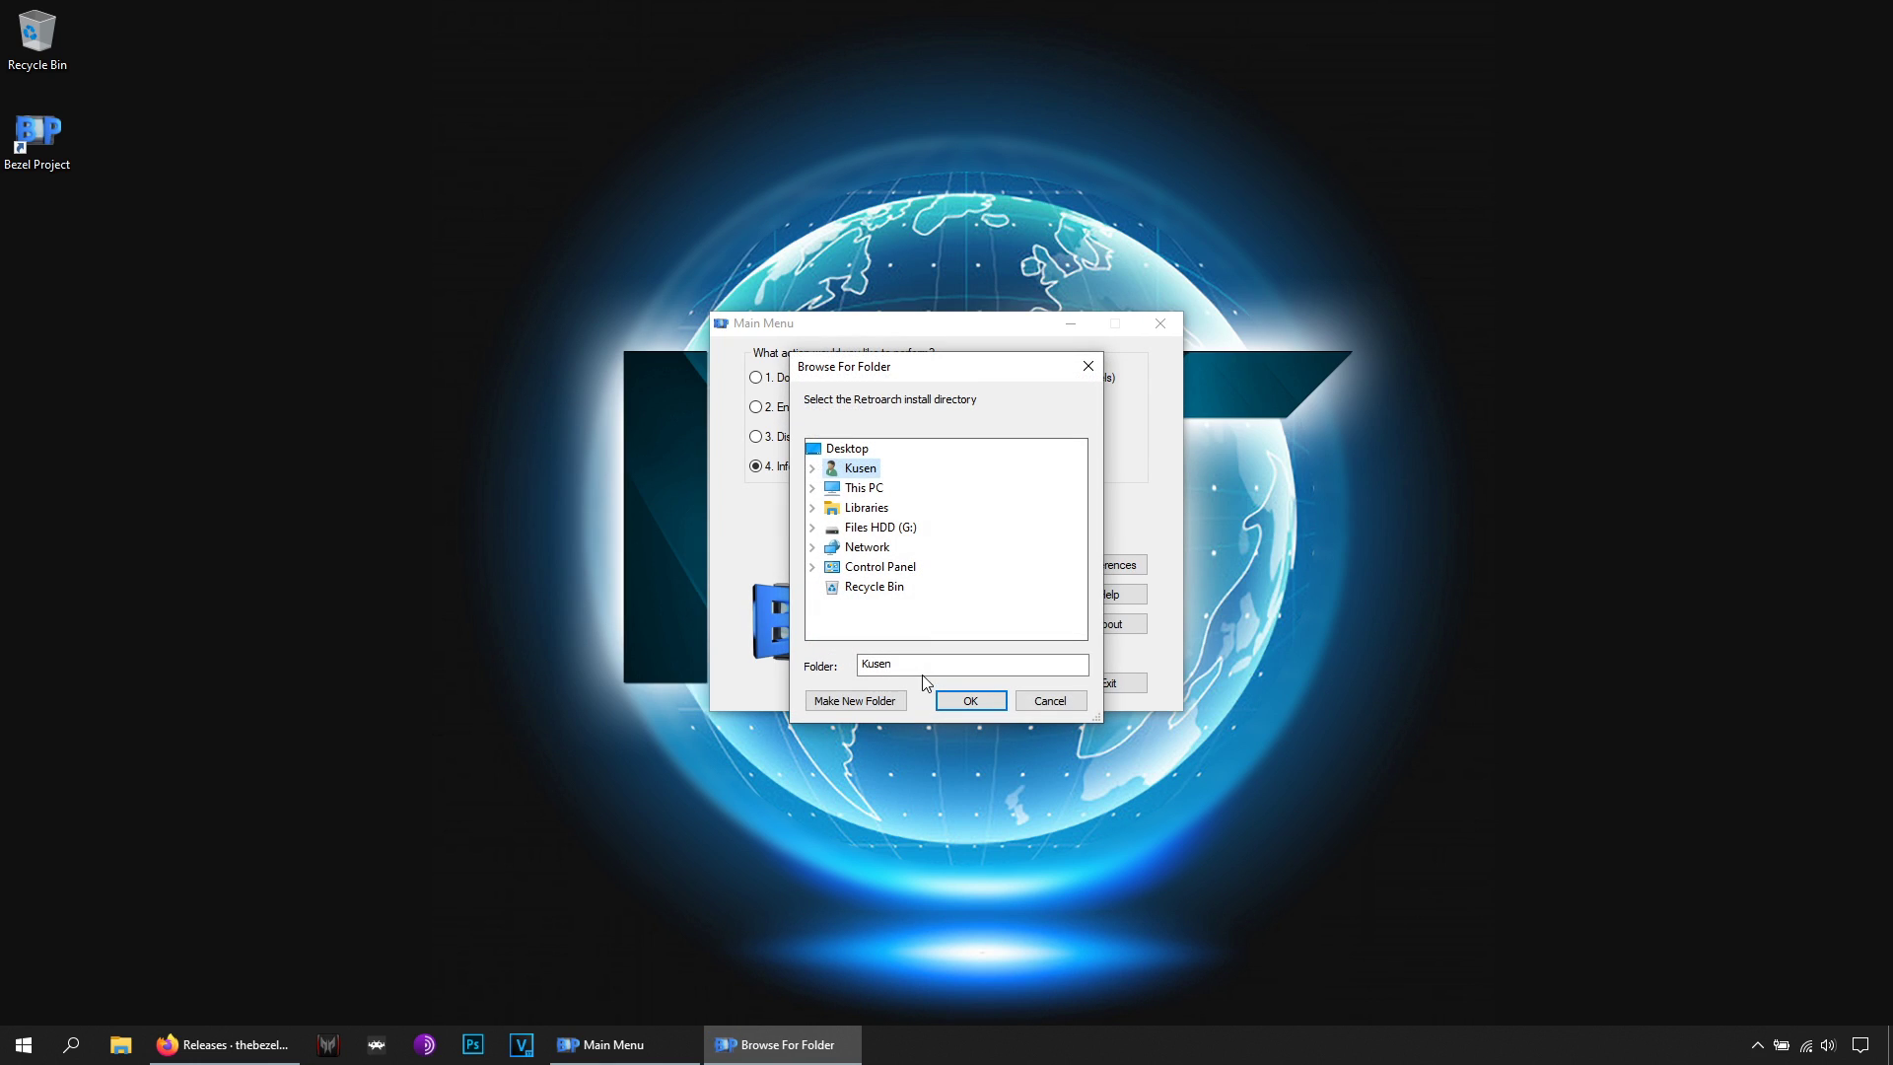
{"action": "left_click", "coordinate": [817, 499]}
{"action": "scroll", "coordinate": [894, 536], "scroll_direction": "down", "scroll_amount": 3}
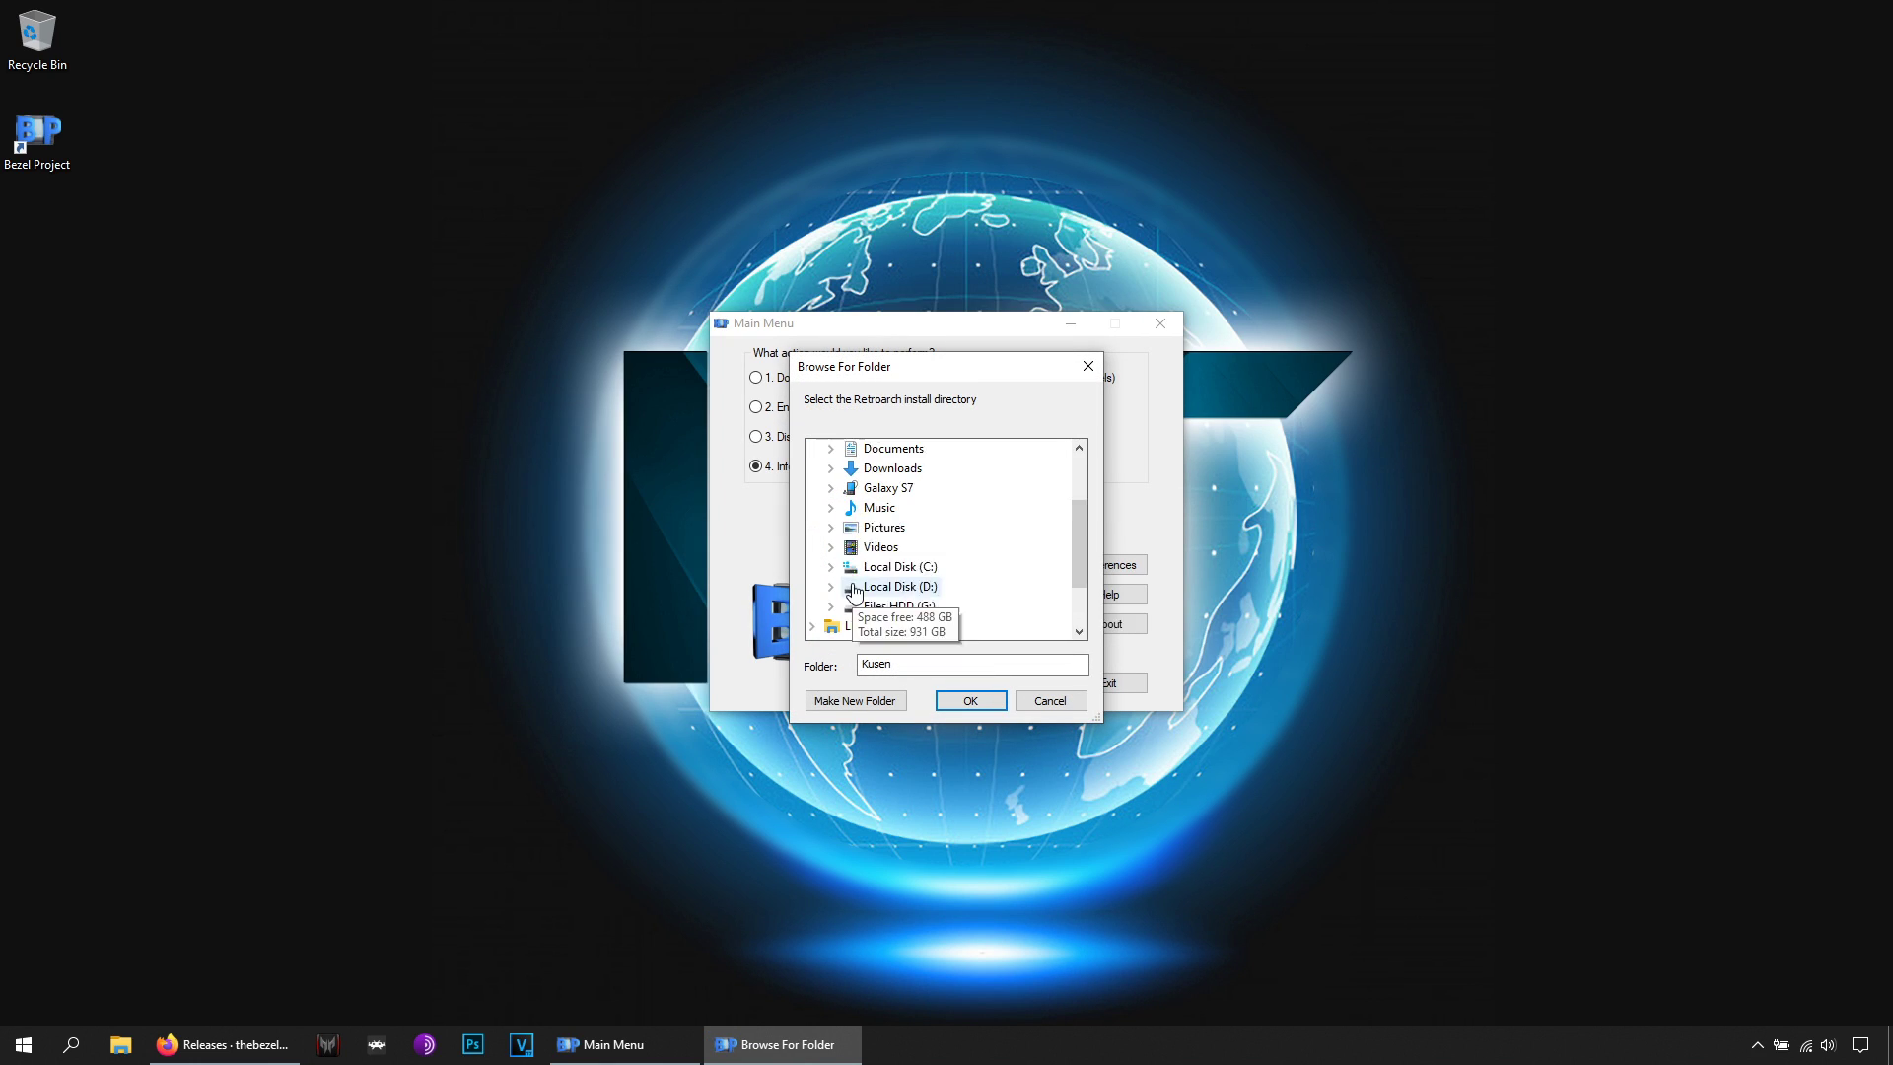
{"action": "left_click", "coordinate": [830, 516]}
{"action": "left_click", "coordinate": [850, 528]}
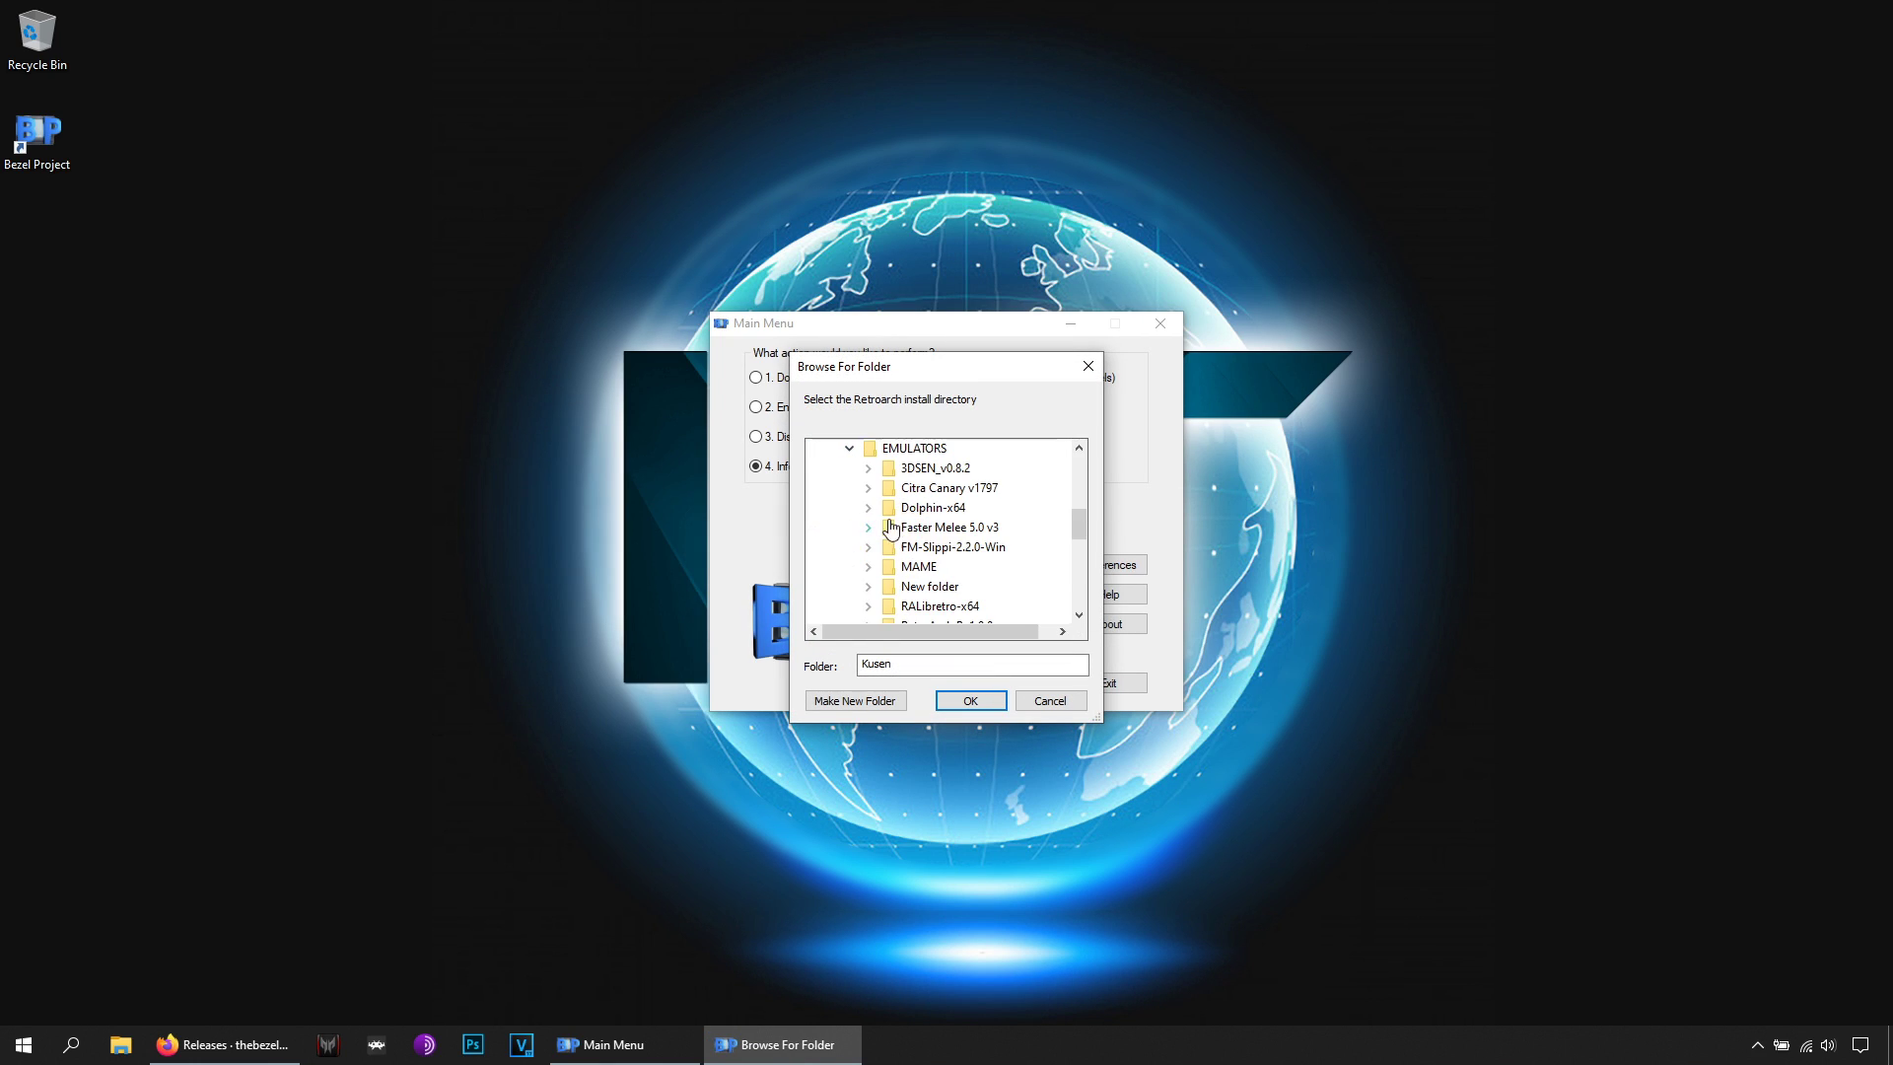
{"action": "scroll", "coordinate": [991, 586], "scroll_direction": "down", "scroll_amount": 1}
{"action": "left_click", "coordinate": [974, 570]}
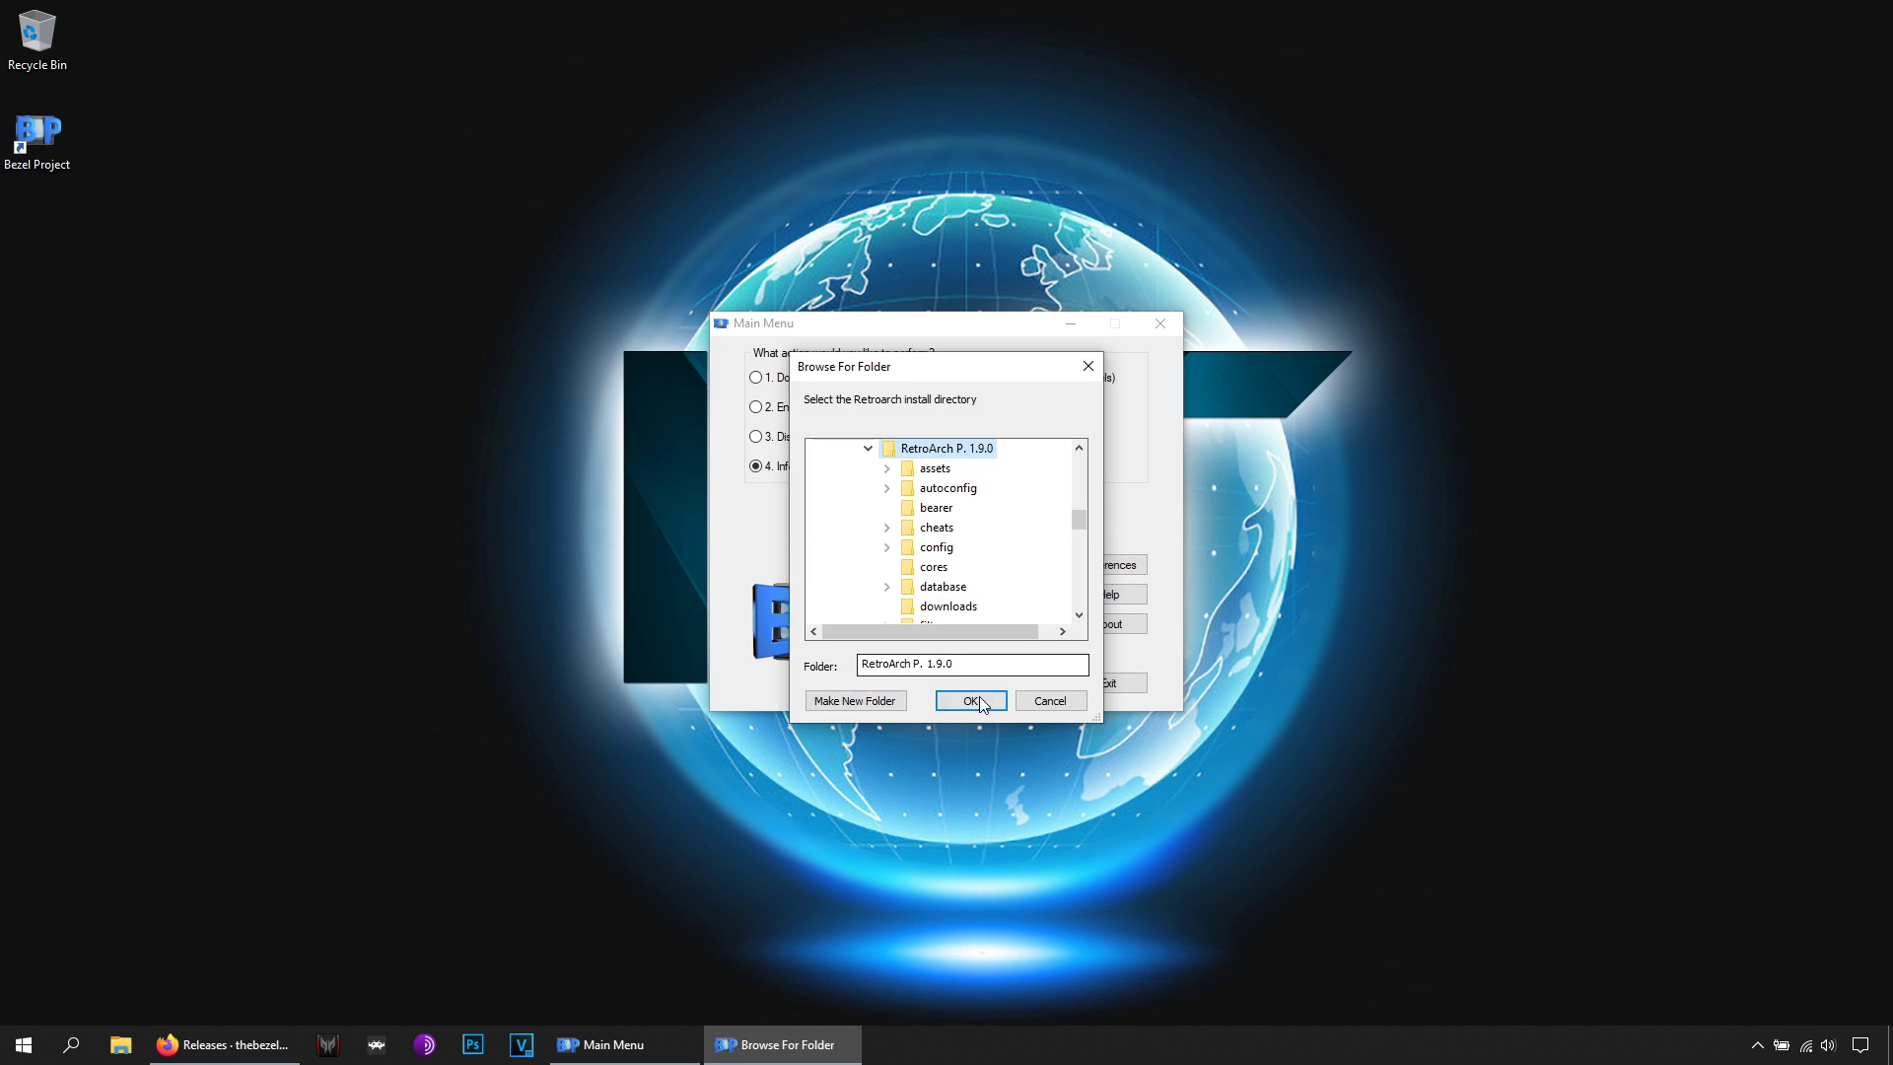
{"action": "left_click", "coordinate": [974, 700]}
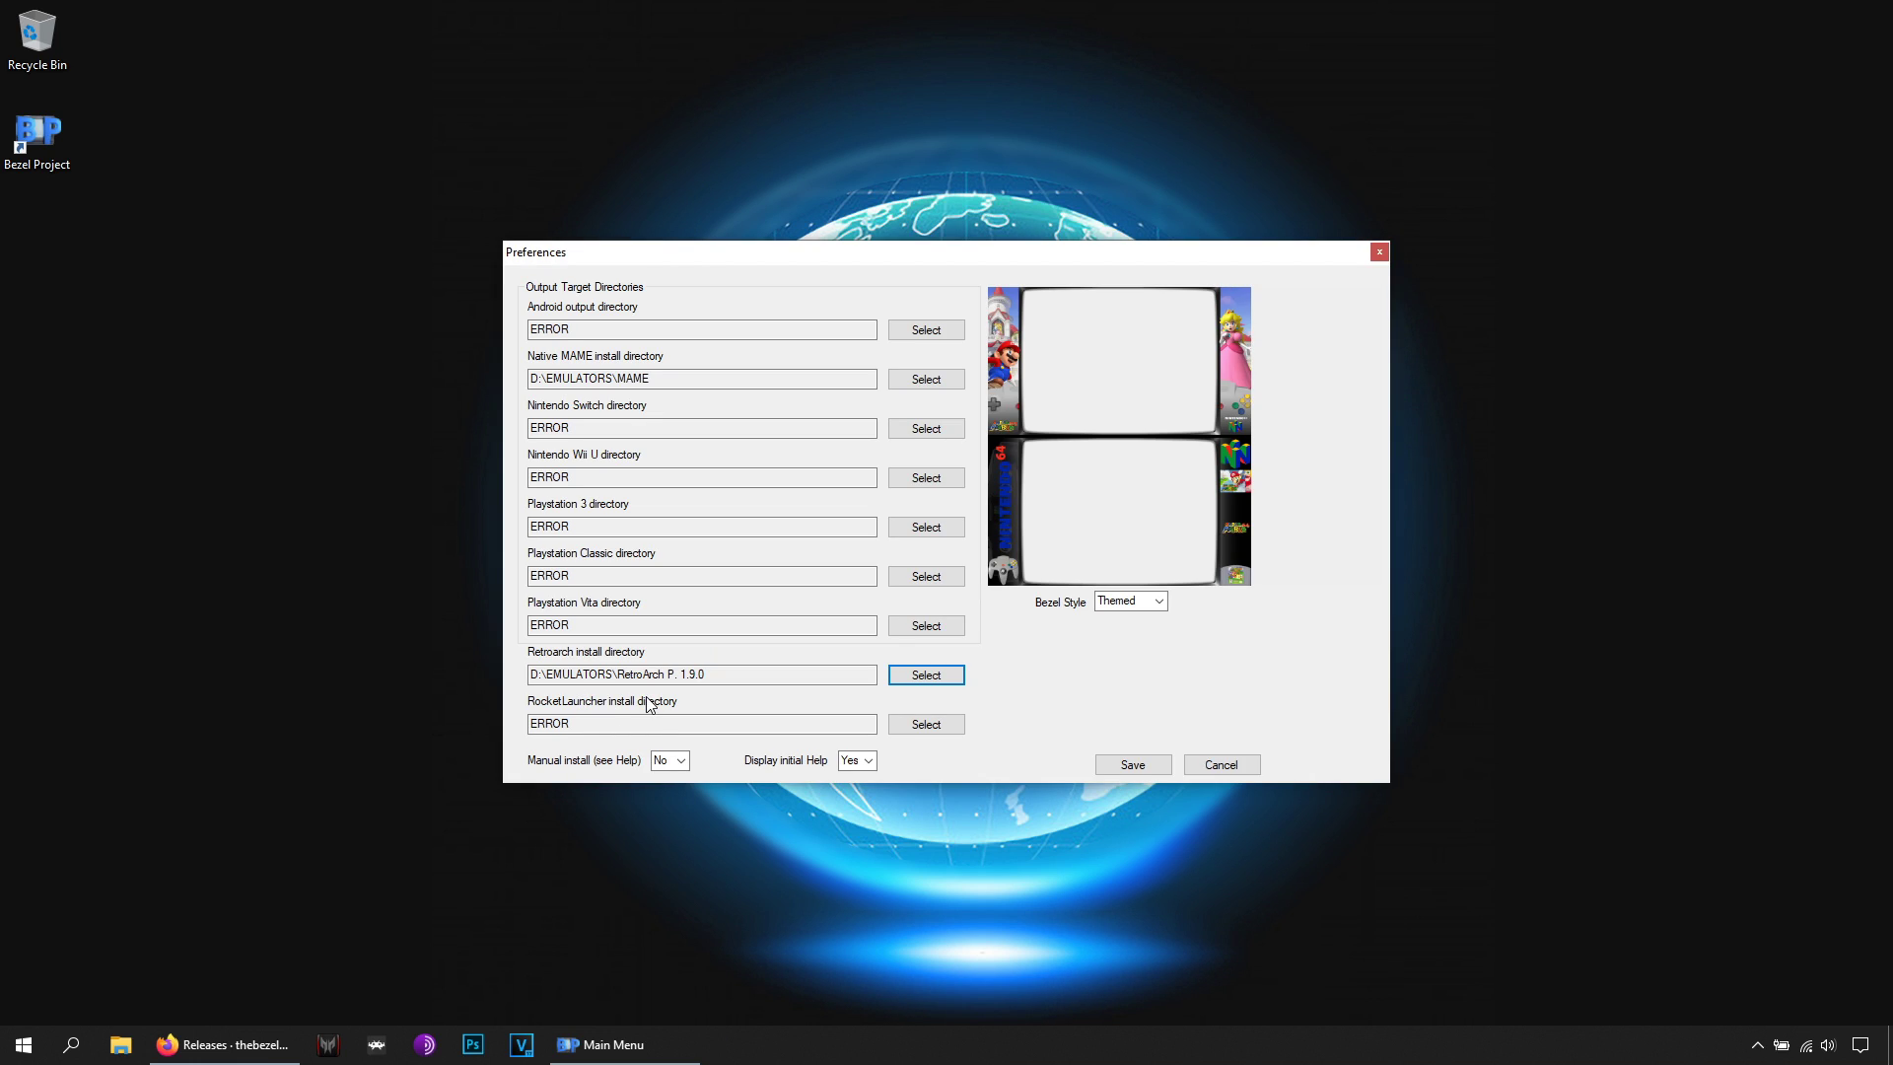
Set the RocketLauncher install directory to D:\RocketLauncher
{"action": "left_click", "coordinate": [927, 723]}
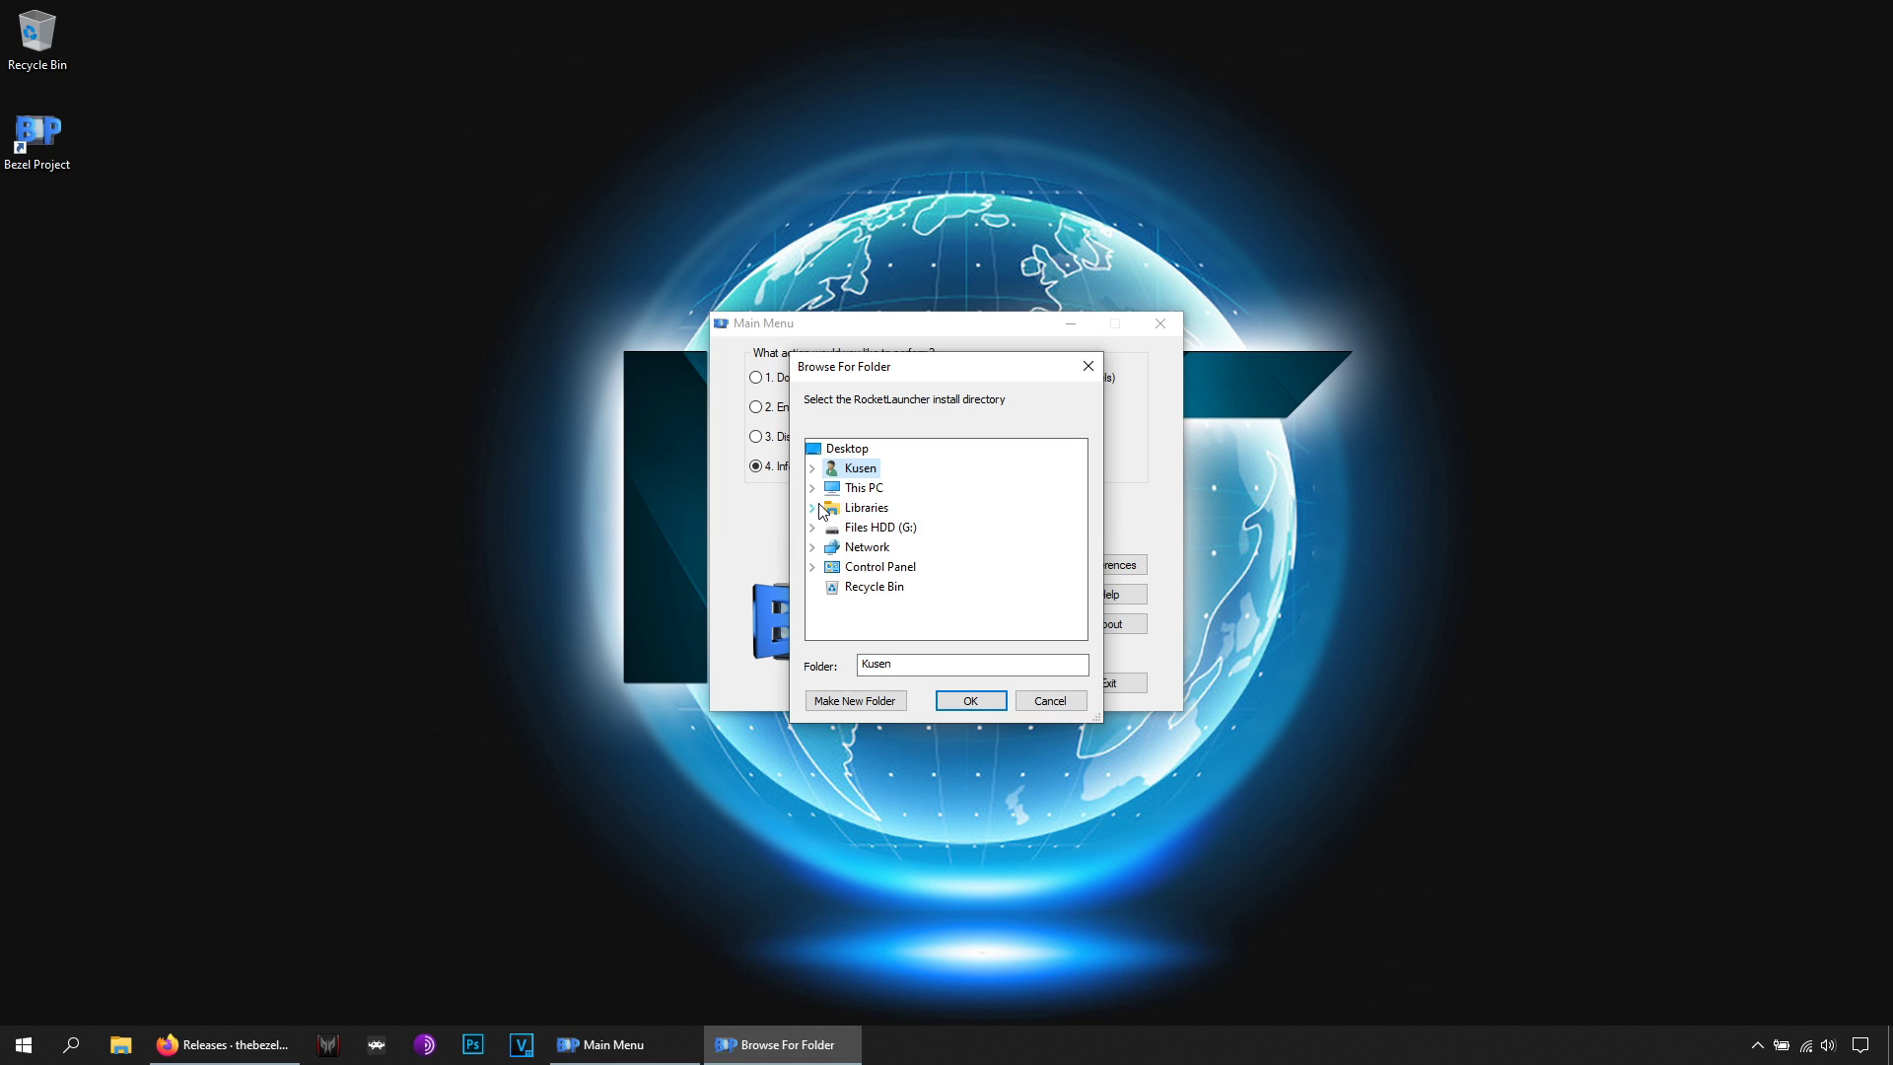
{"action": "left_click", "coordinate": [814, 488]}
{"action": "scroll", "coordinate": [863, 592], "scroll_direction": "down", "scroll_amount": 2}
{"action": "left_click", "coordinate": [830, 546]}
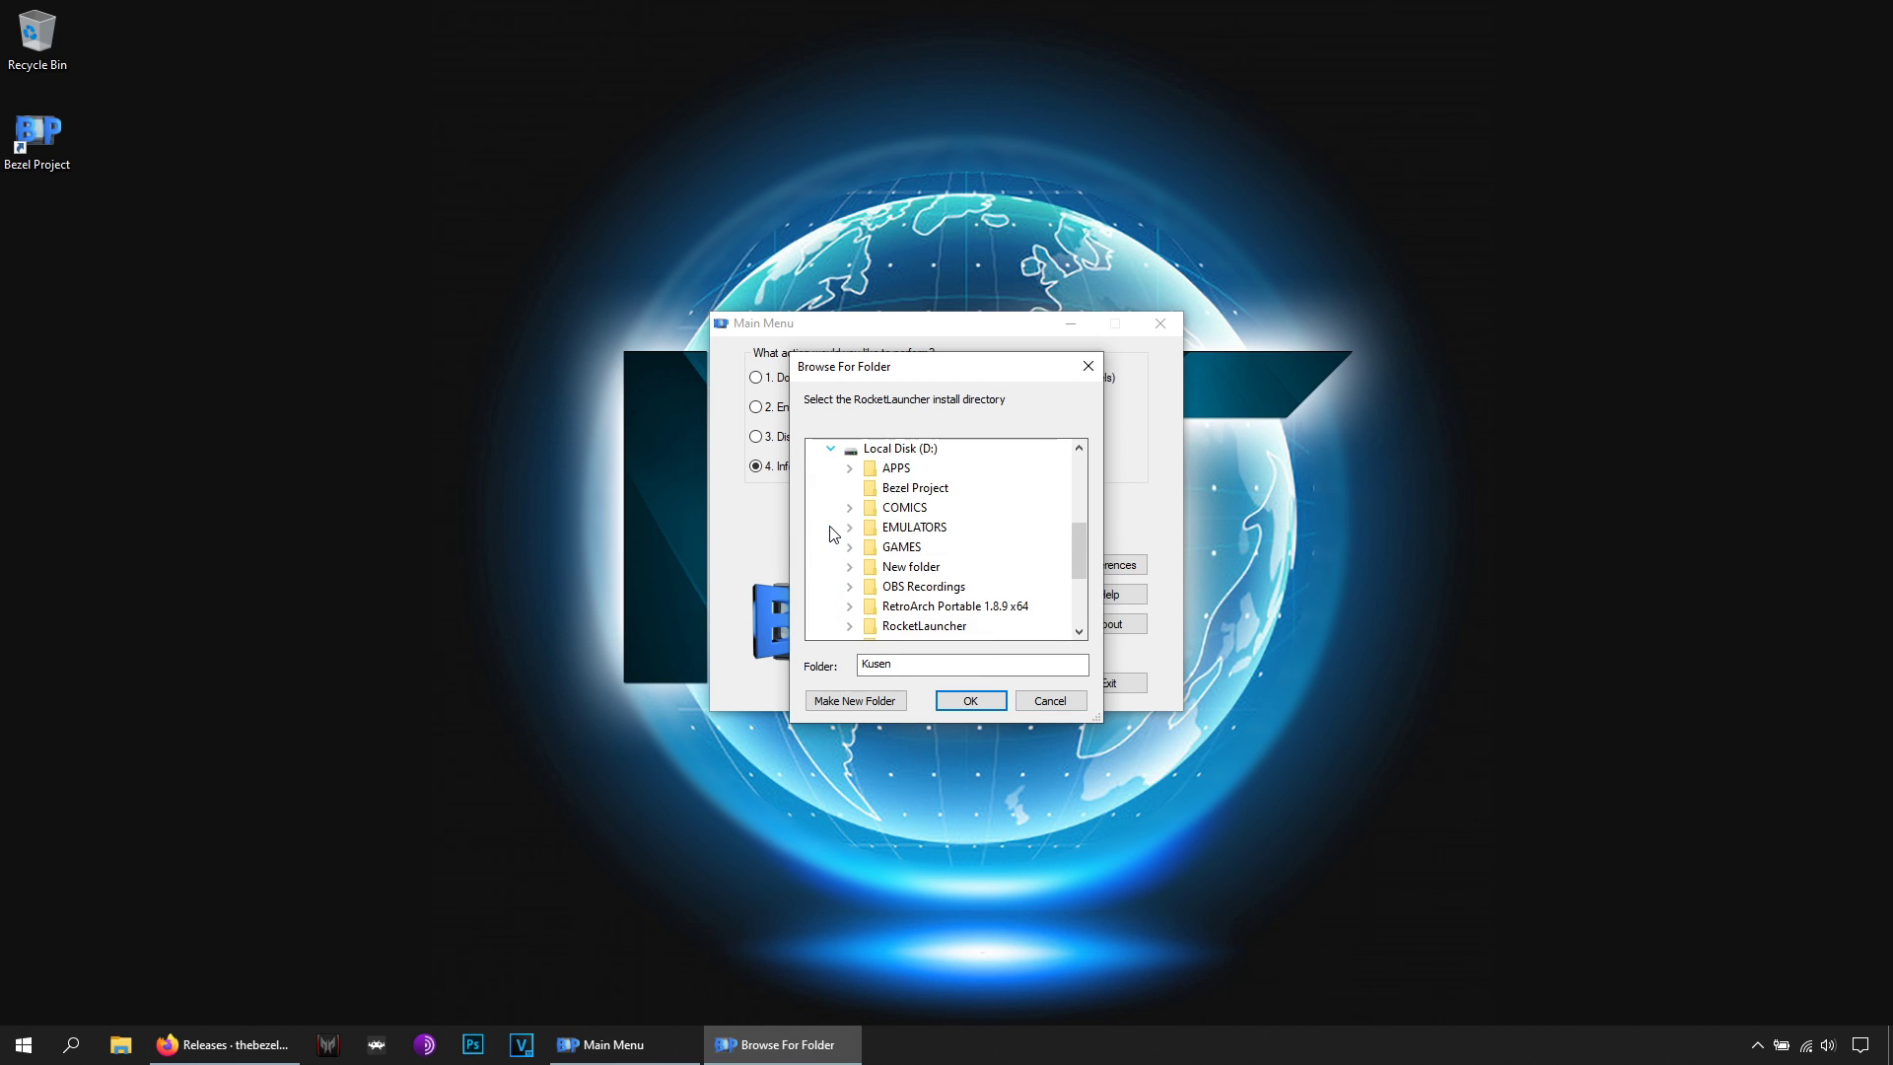
{"action": "scroll", "coordinate": [838, 532], "scroll_direction": "down", "scroll_amount": 1}
{"action": "left_click", "coordinate": [923, 566]}
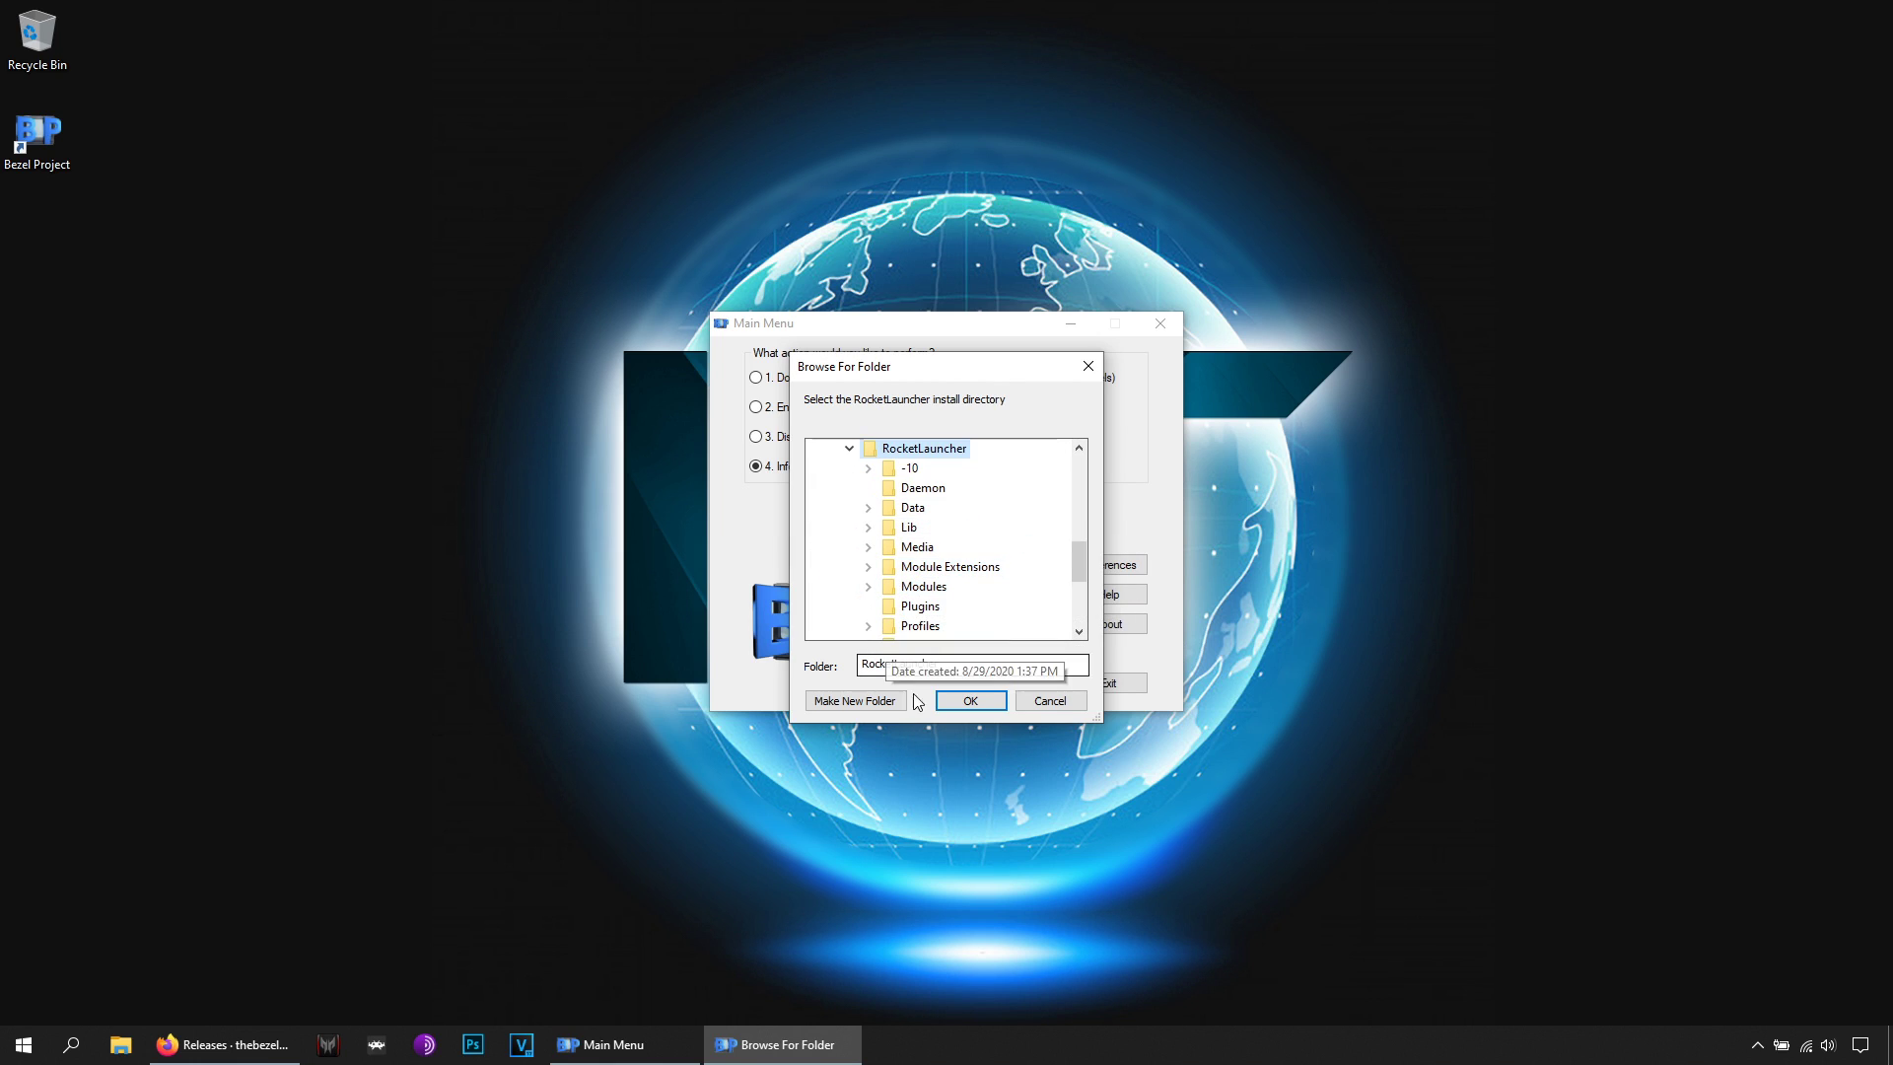
{"action": "left_click", "coordinate": [969, 700]}
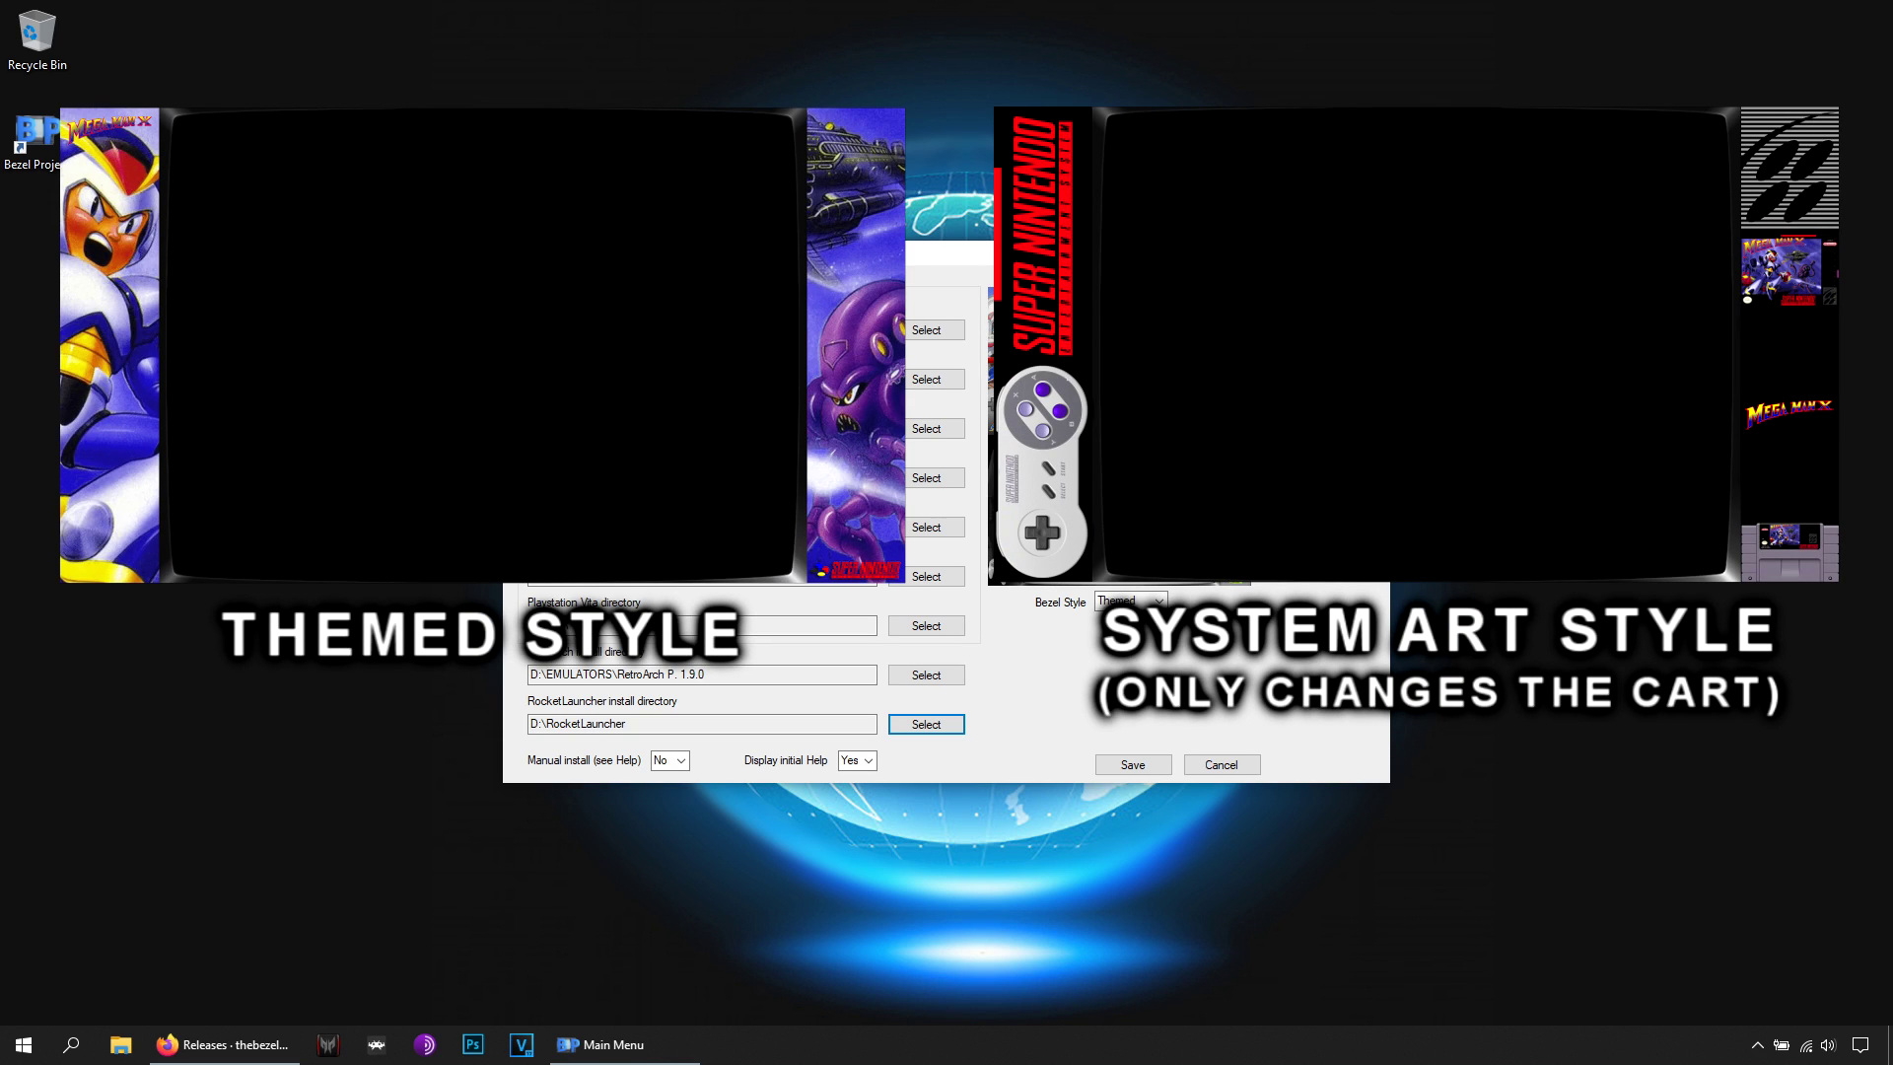
Set the bezel style to System Art and save the preferences
{"action": "left_click", "coordinate": [1130, 600]}
{"action": "left_click", "coordinate": [1124, 634]}
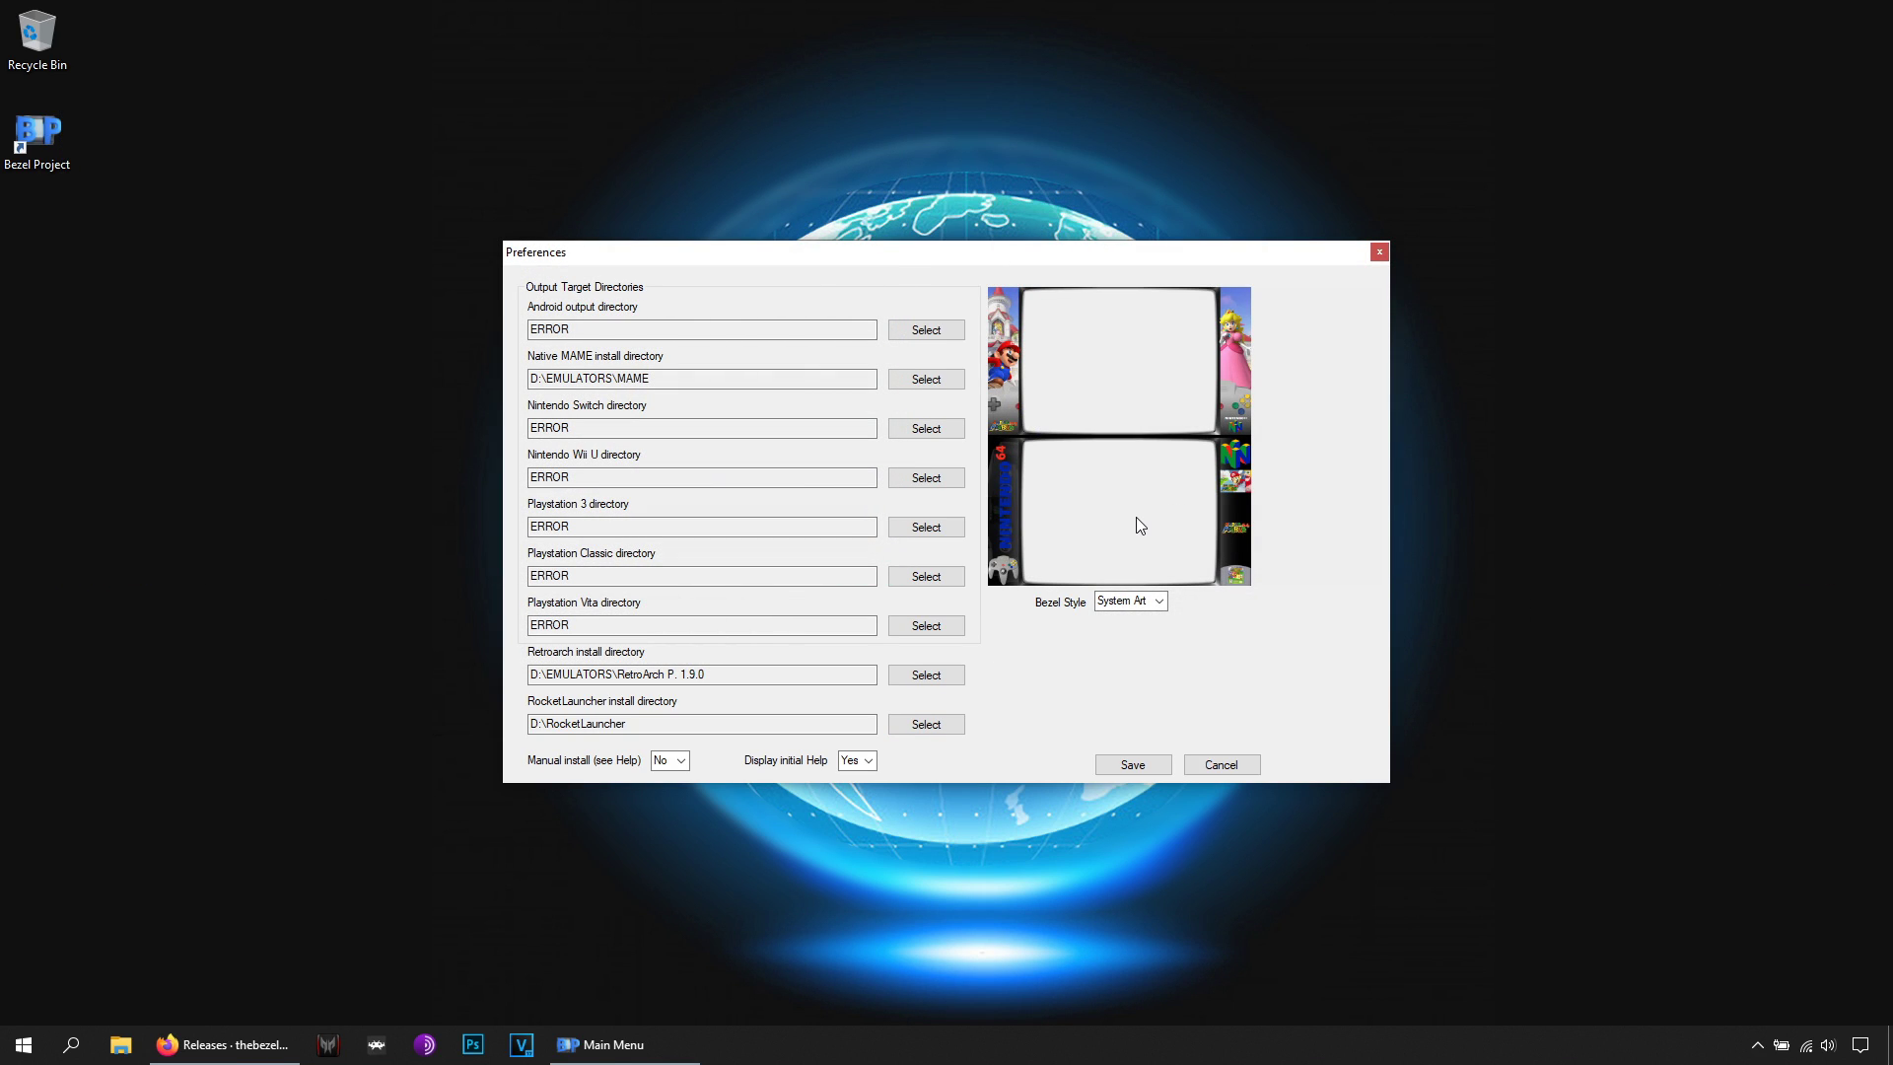
{"action": "left_click", "coordinate": [1160, 764]}
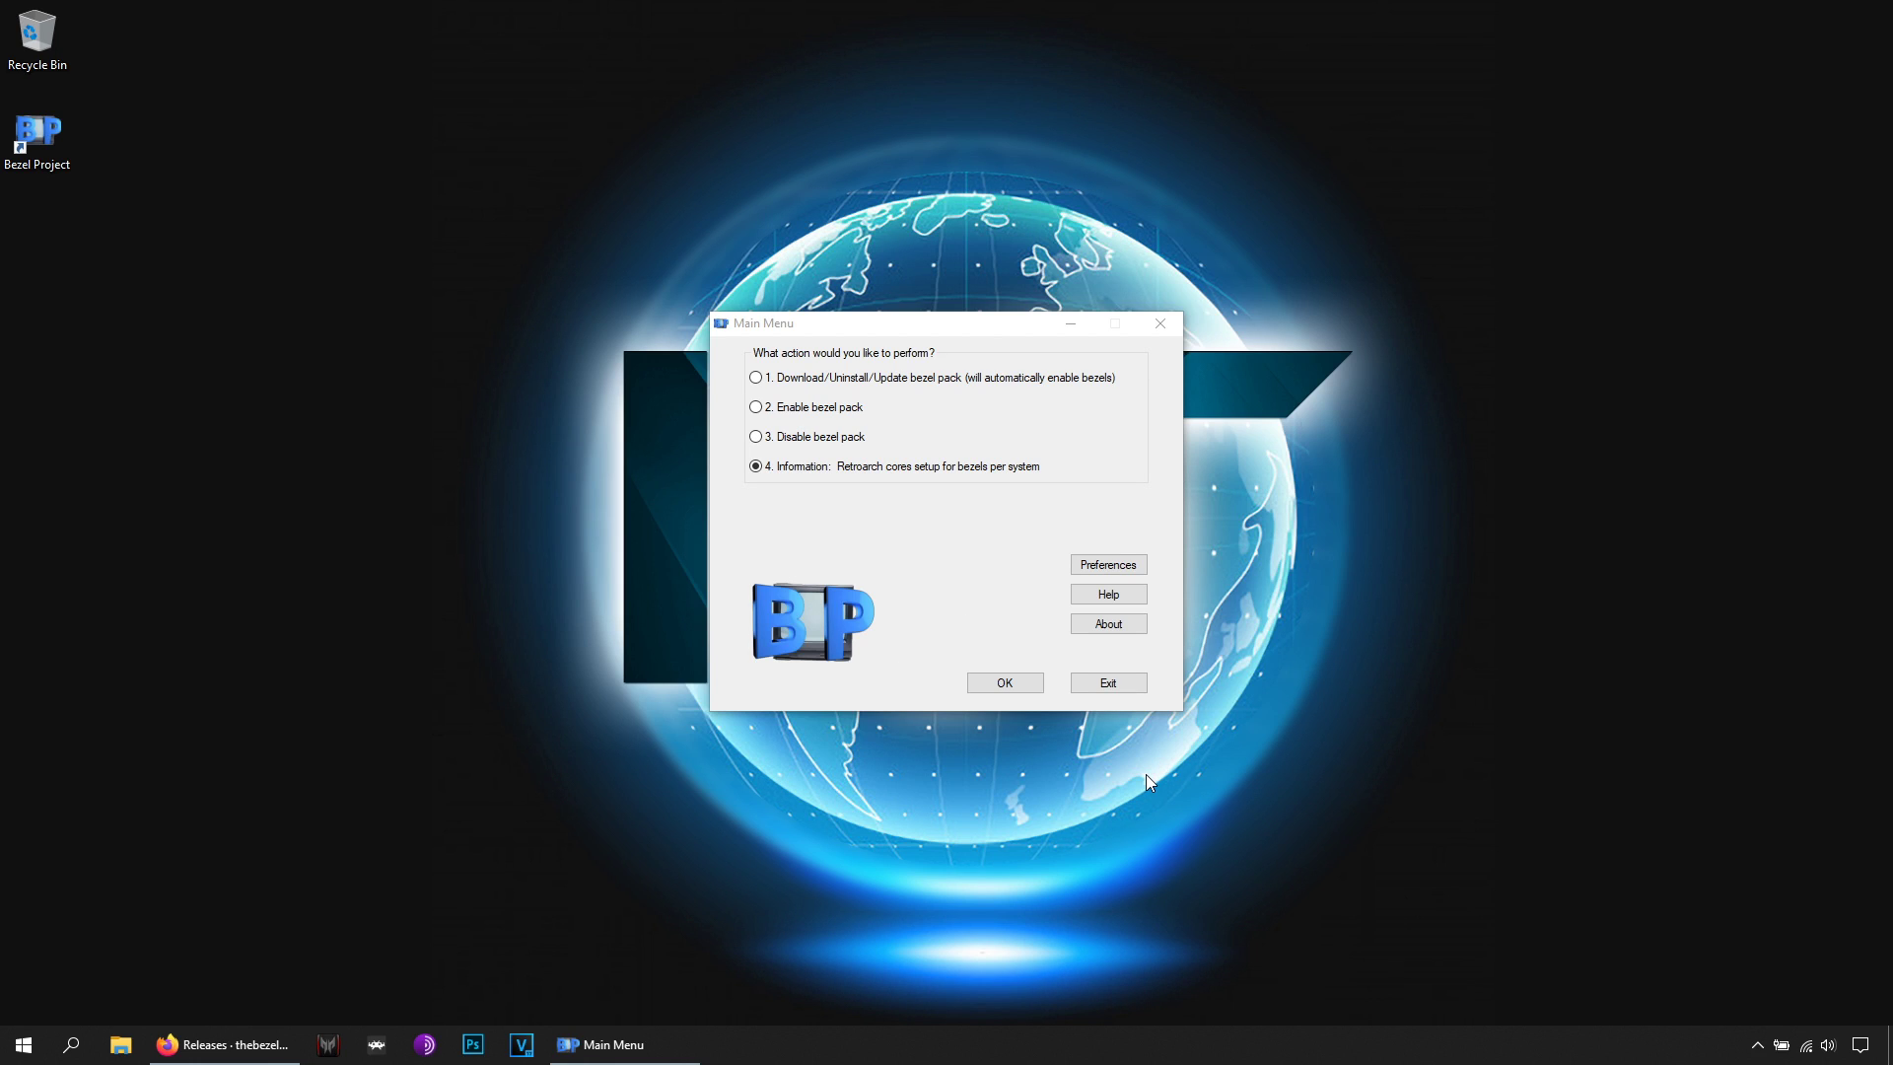
Choose the Download/Uninstall/Update bezel pack action for Retroarch and run Update install script
{"action": "left_click", "coordinate": [756, 379]}
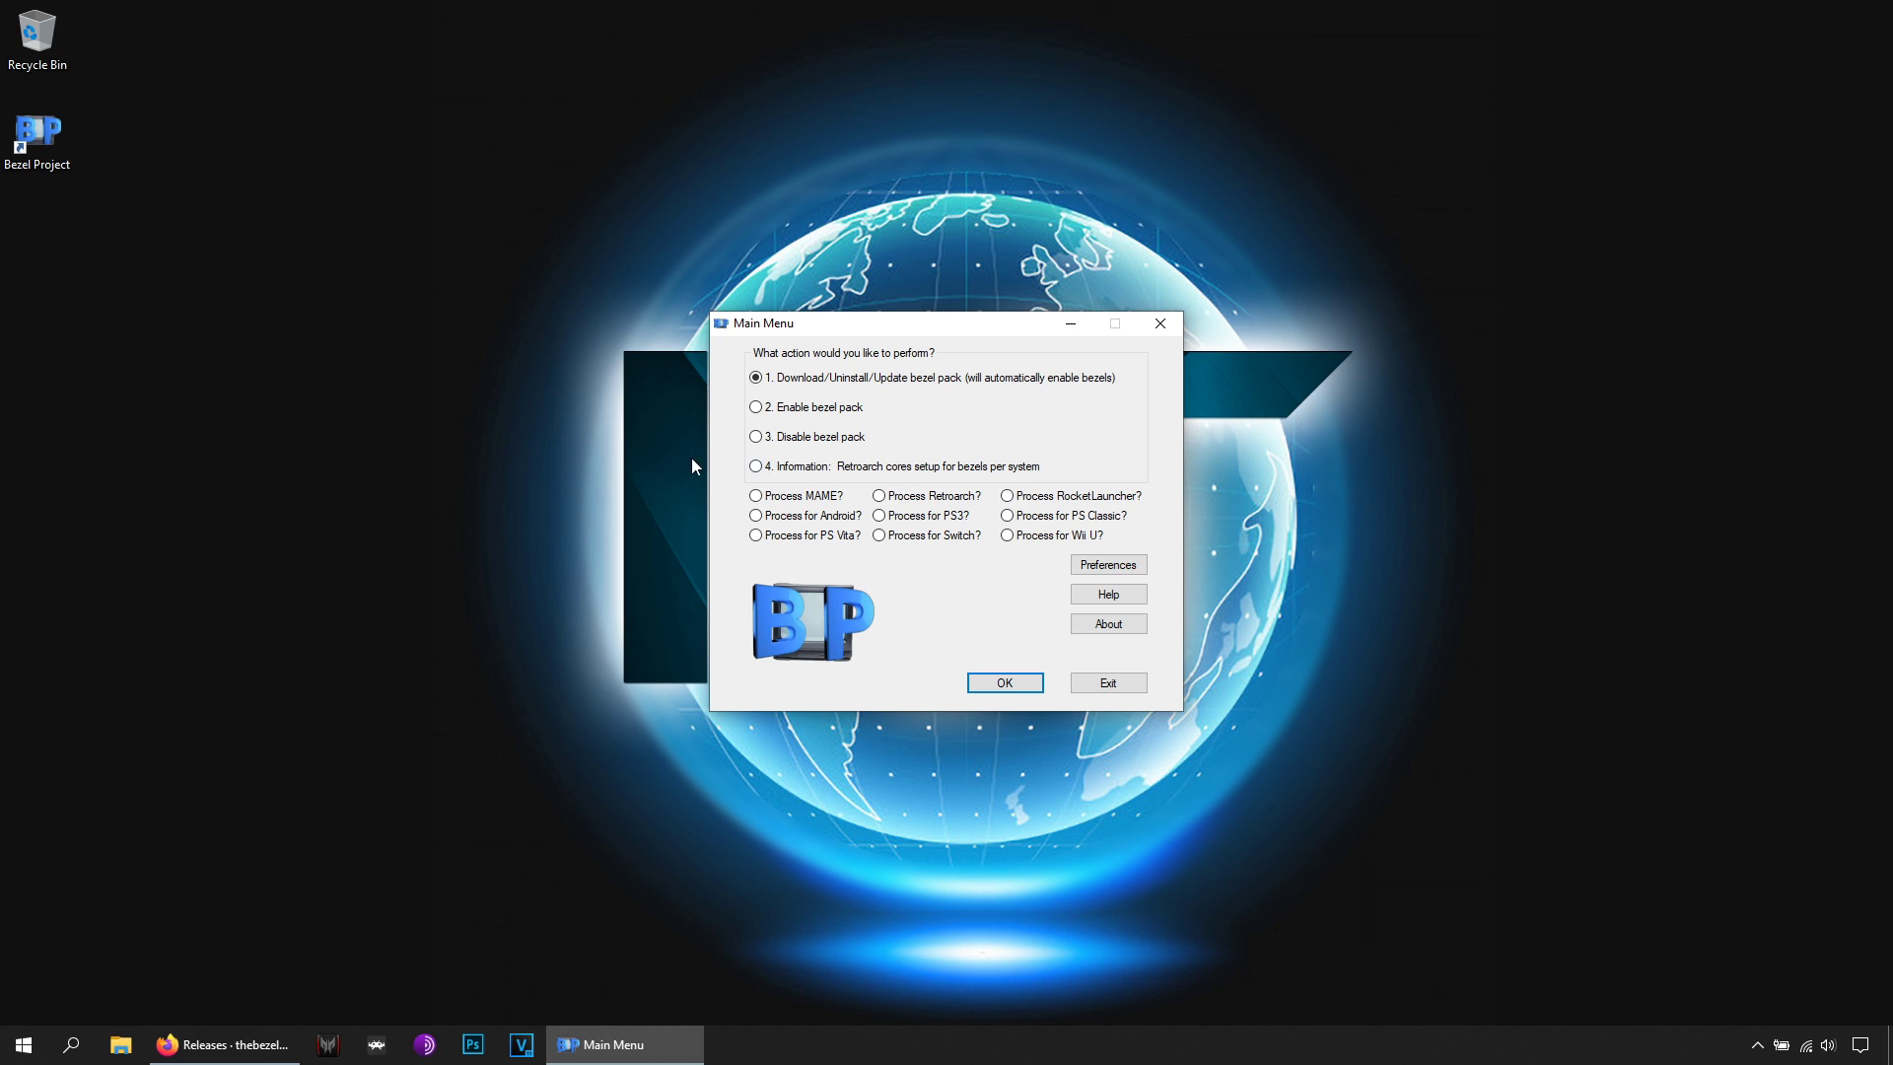
{"action": "left_click", "coordinate": [880, 497]}
{"action": "left_click", "coordinate": [1027, 693]}
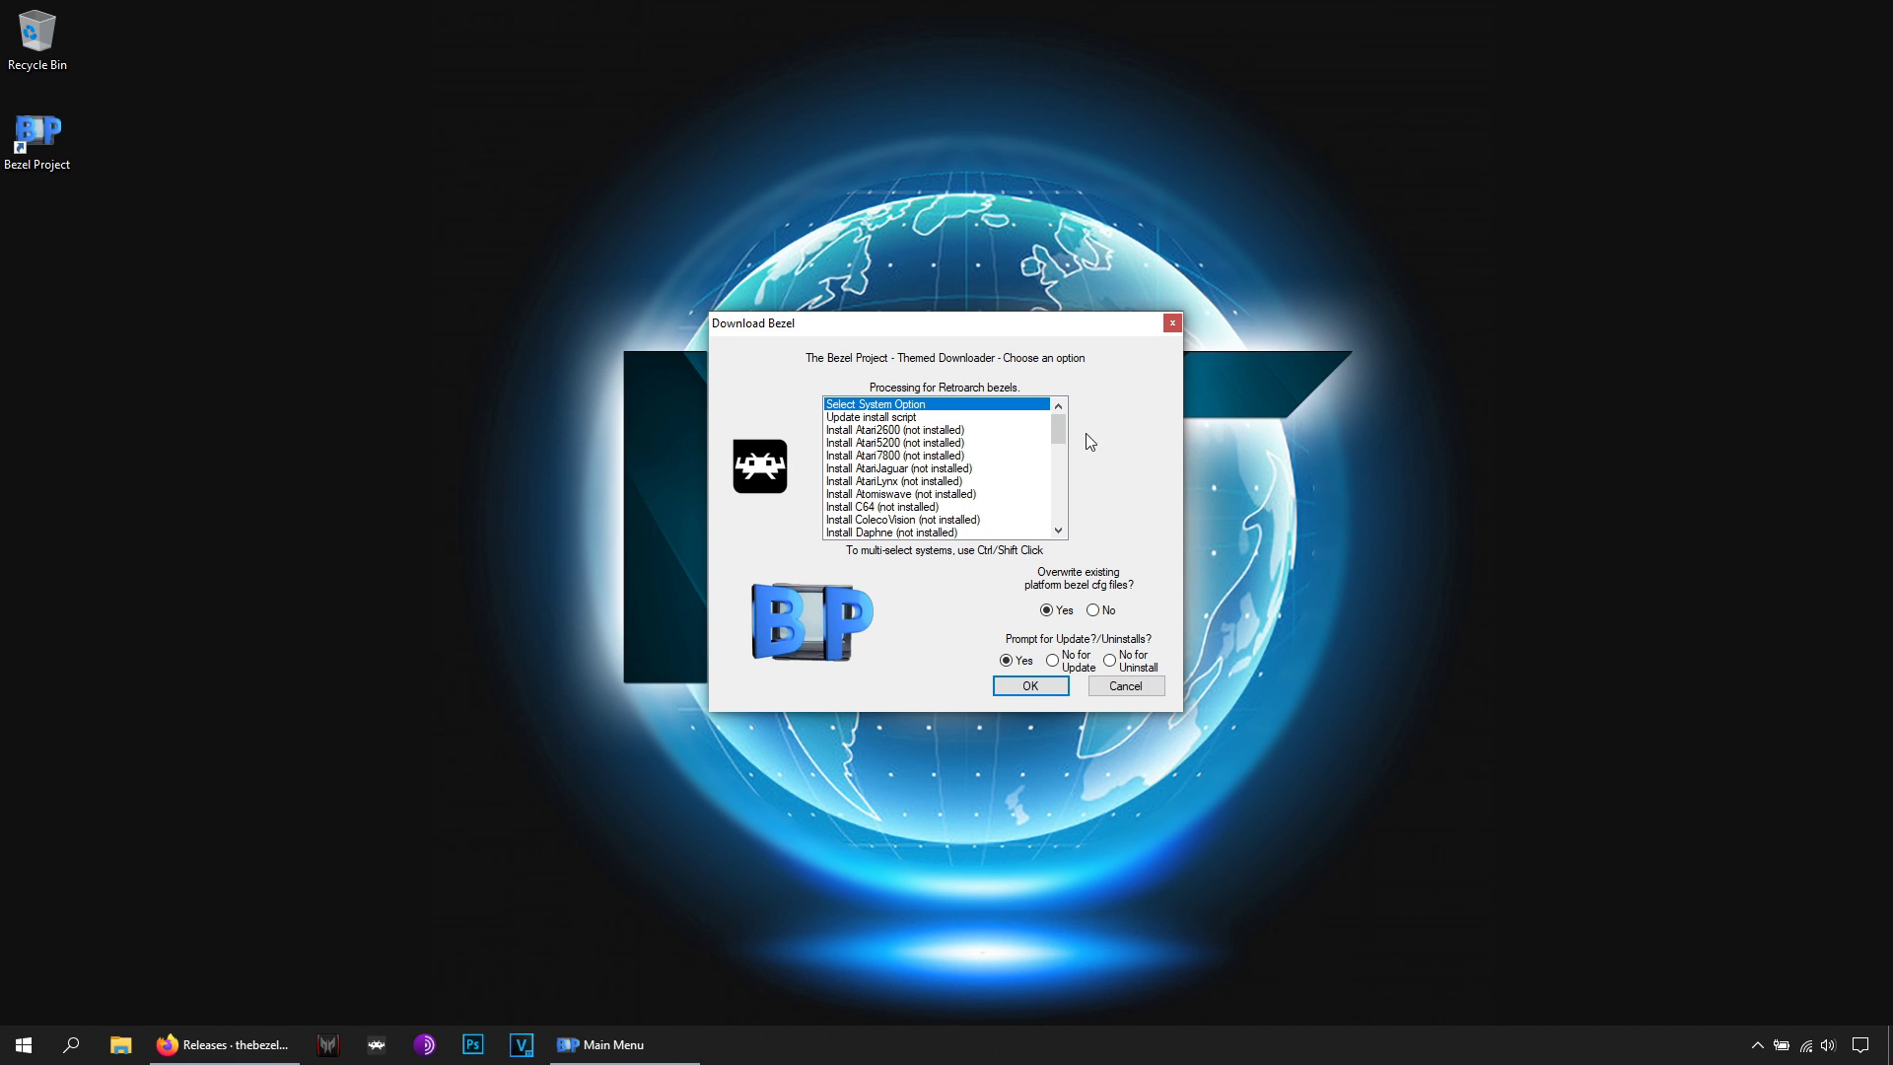
{"action": "left_click", "coordinate": [857, 415]}
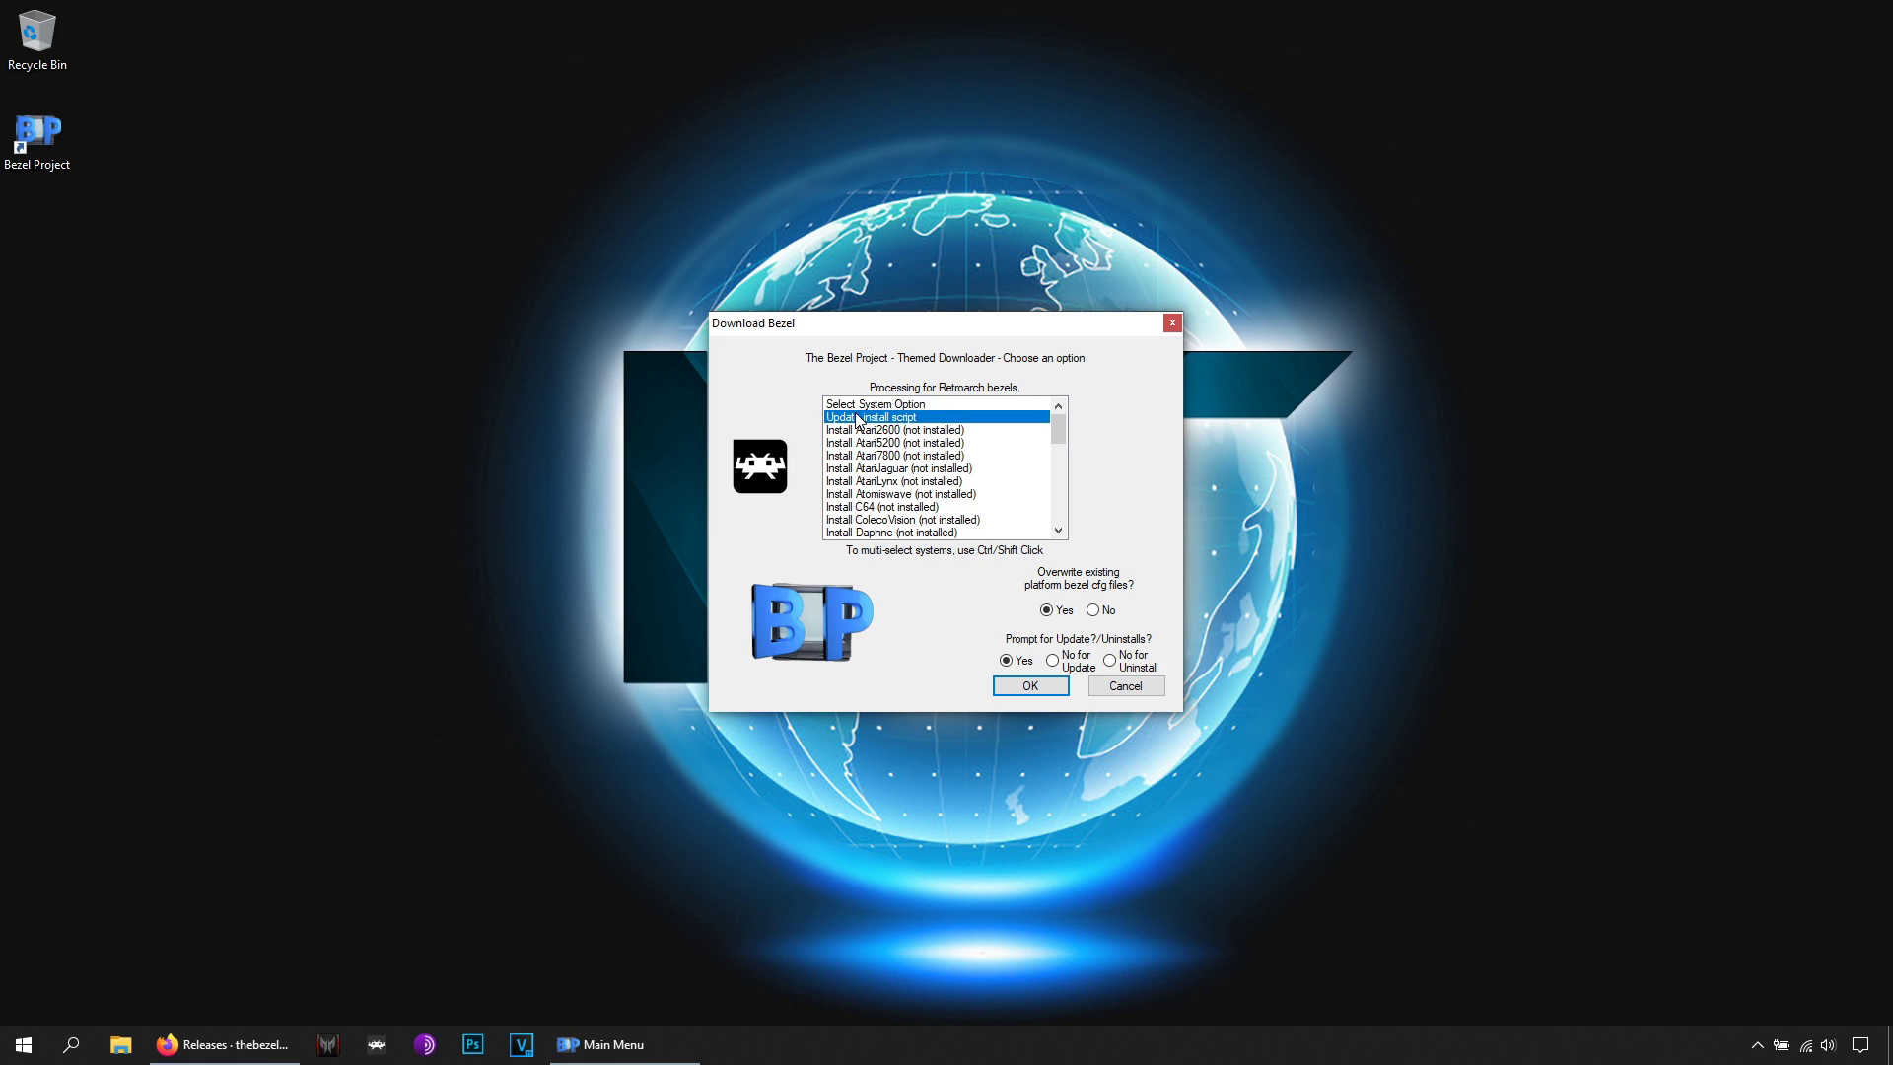
{"action": "left_click", "coordinate": [1030, 686]}
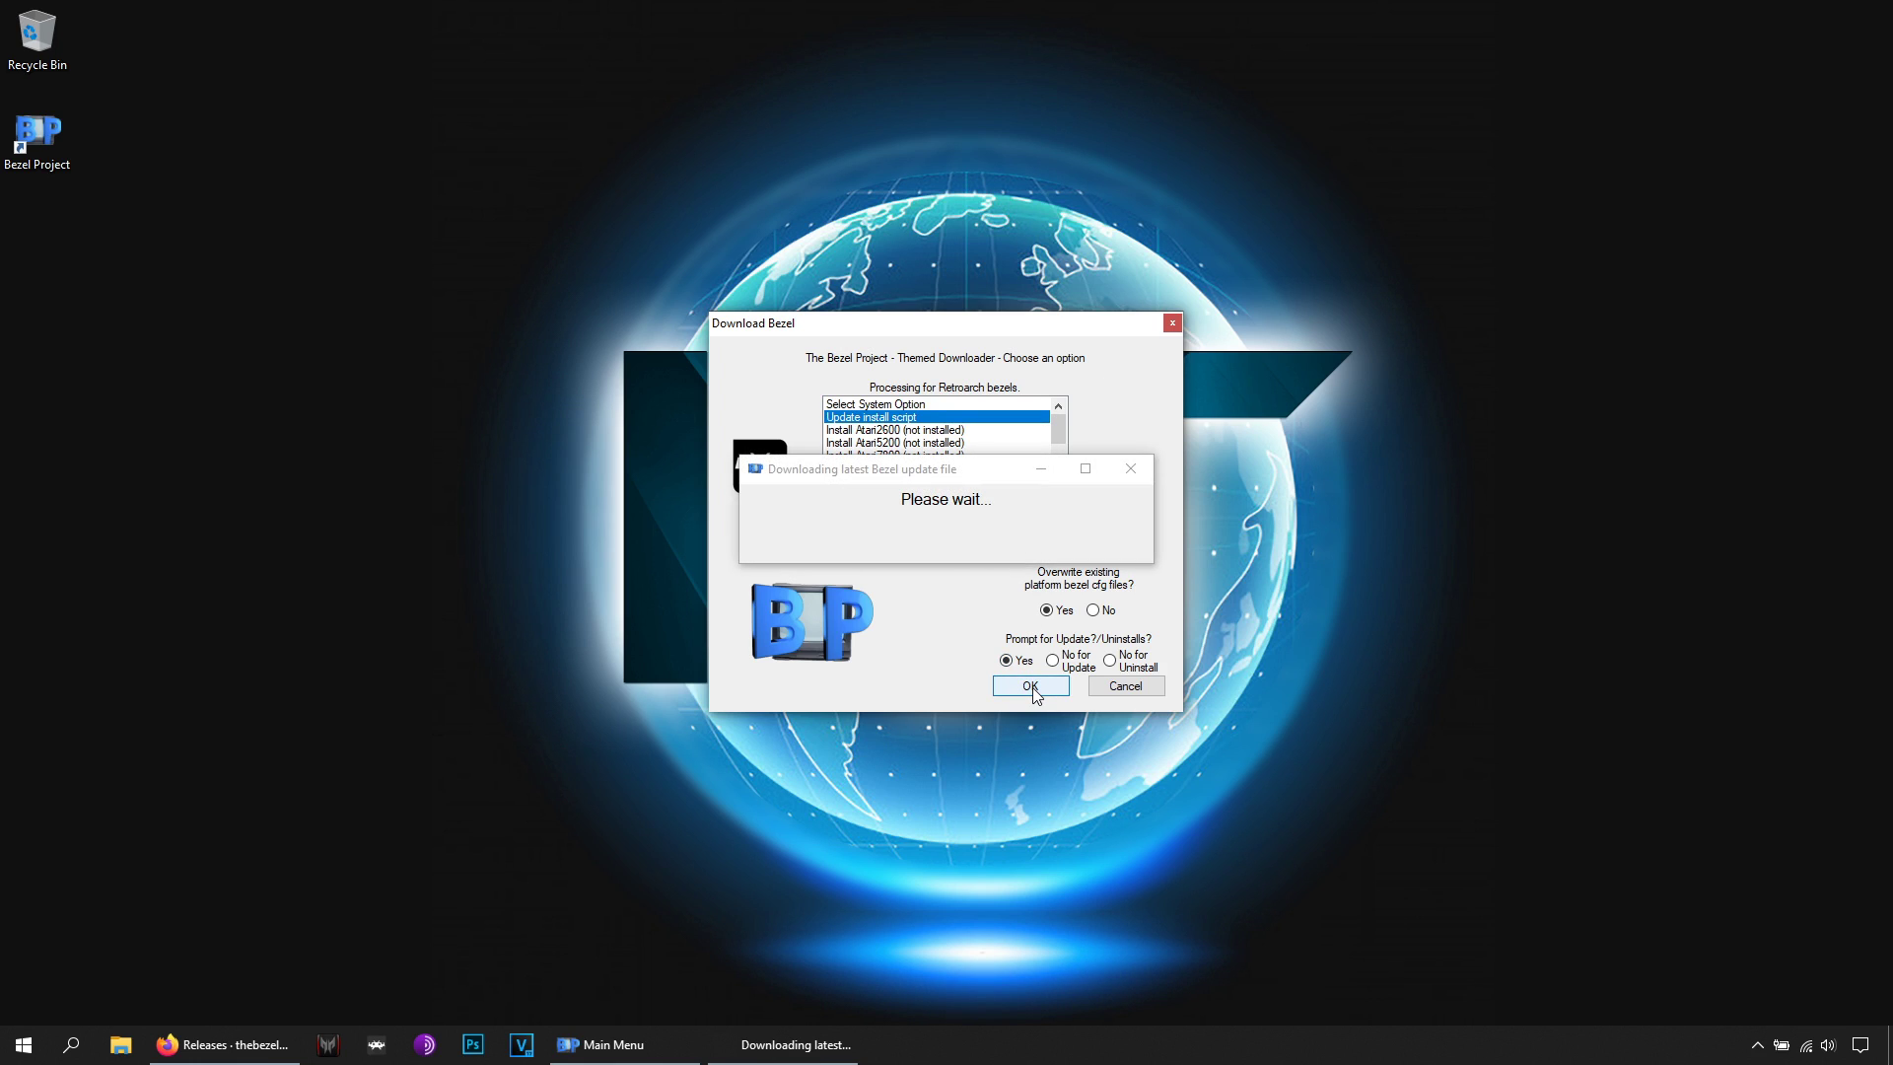
Select the Install N64 system option for Retroarch and run the bezel pack installation
{"action": "left_click", "coordinate": [1053, 584]}
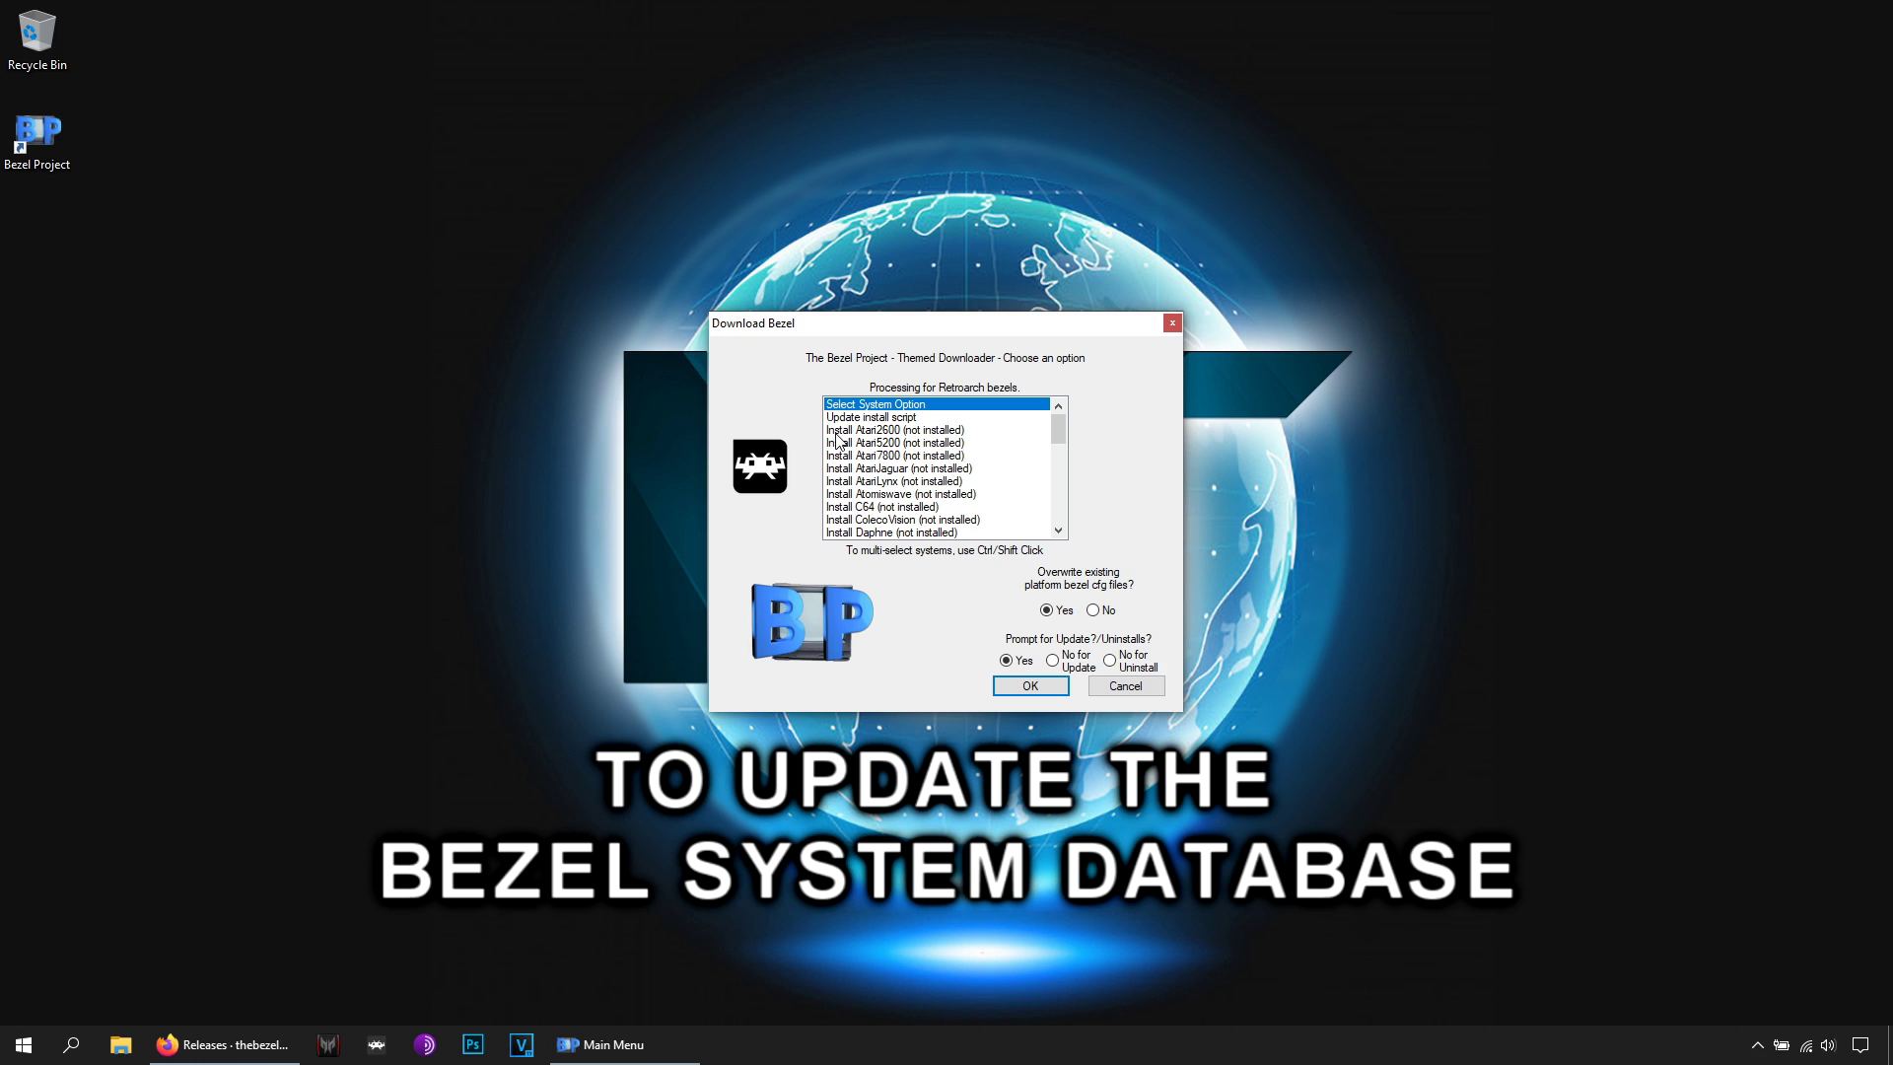
{"action": "left_click_drag", "start_coordinate": [1050, 418], "coordinate": [1072, 463]}
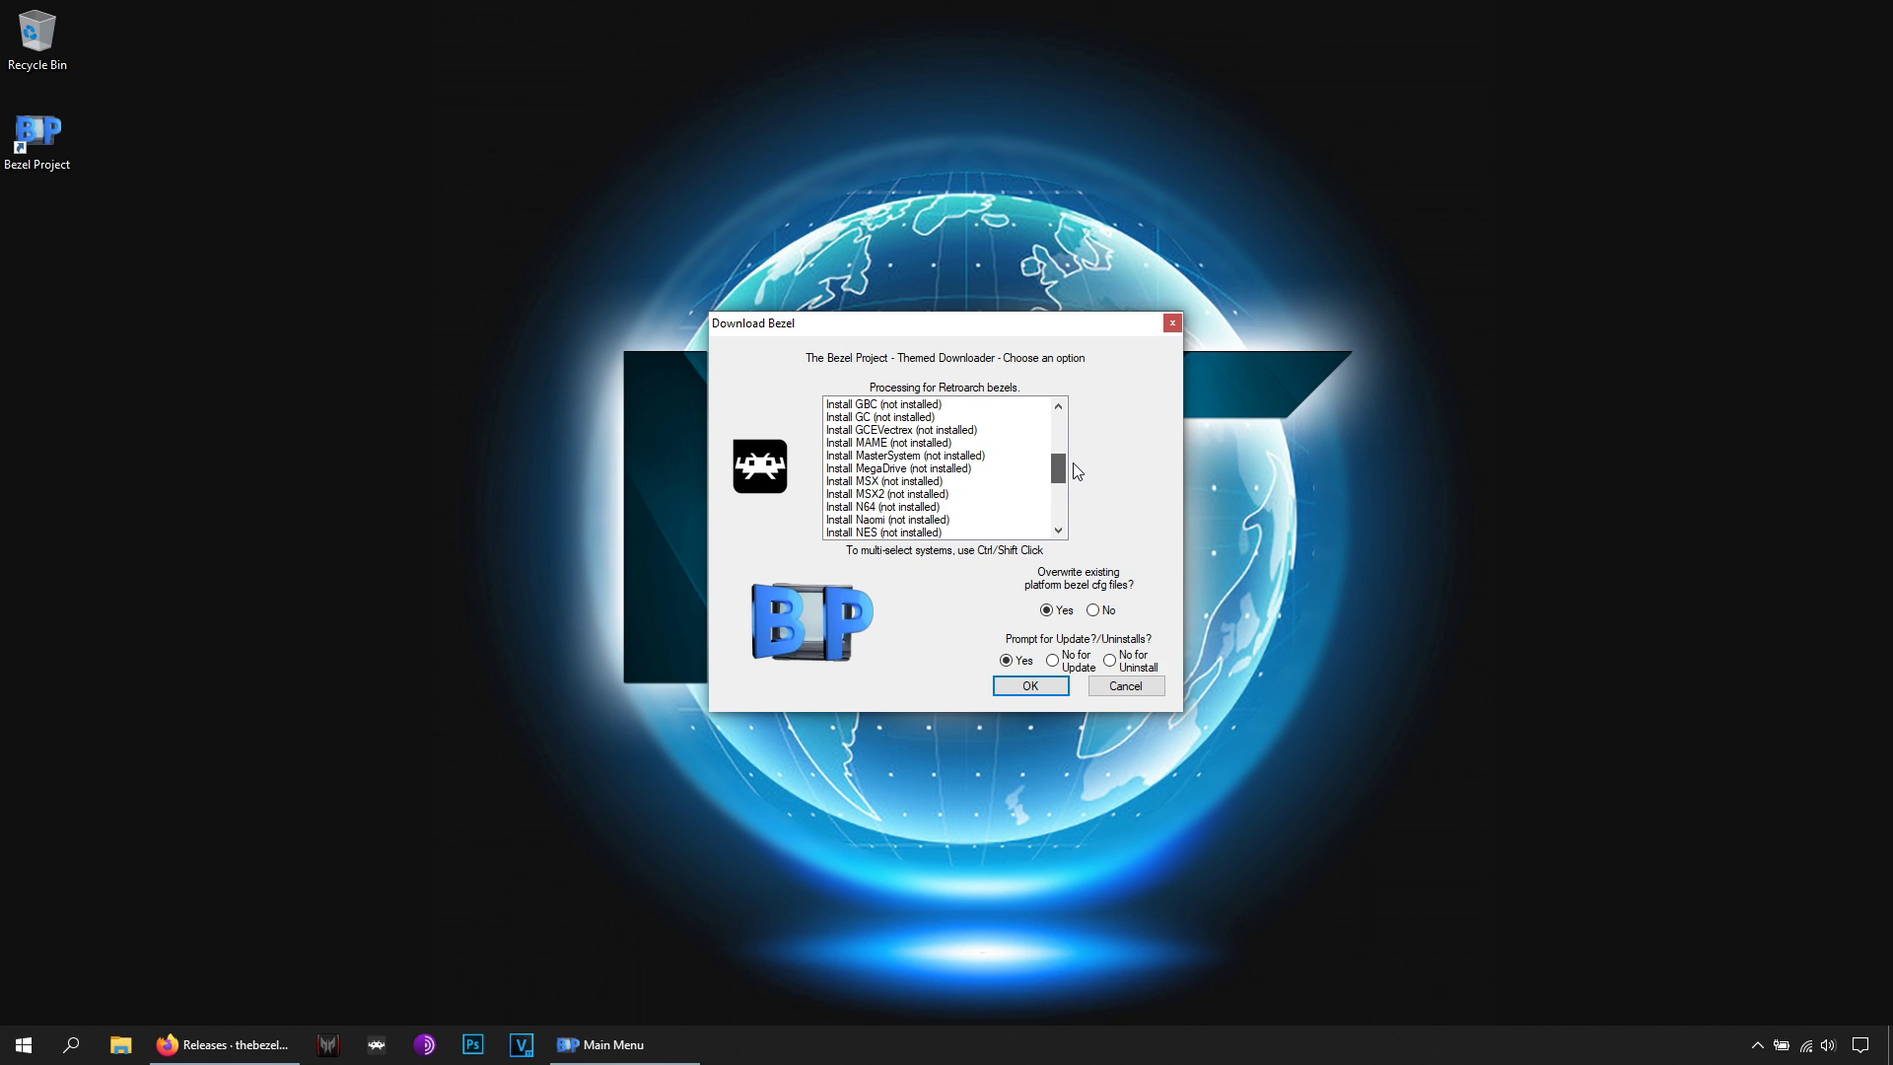
{"action": "left_click", "coordinate": [887, 507]}
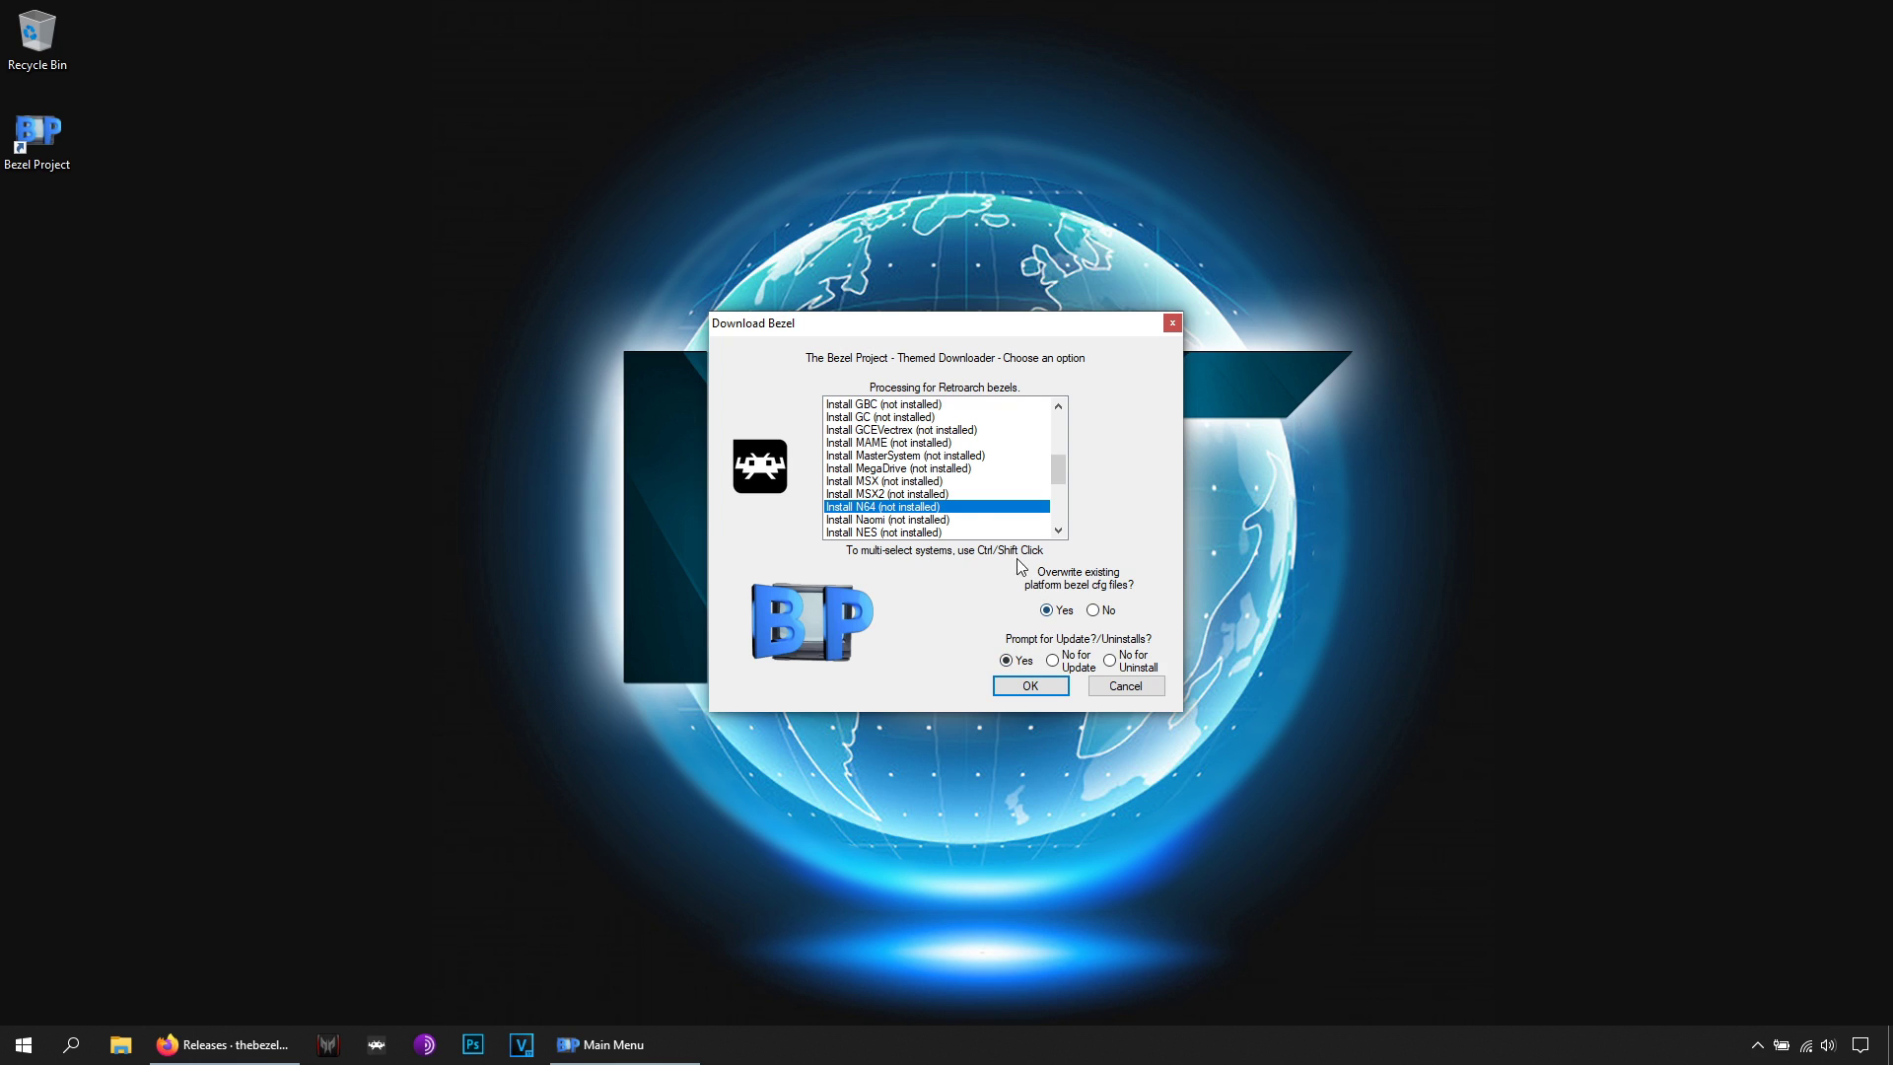
{"action": "left_click", "coordinate": [1035, 690]}
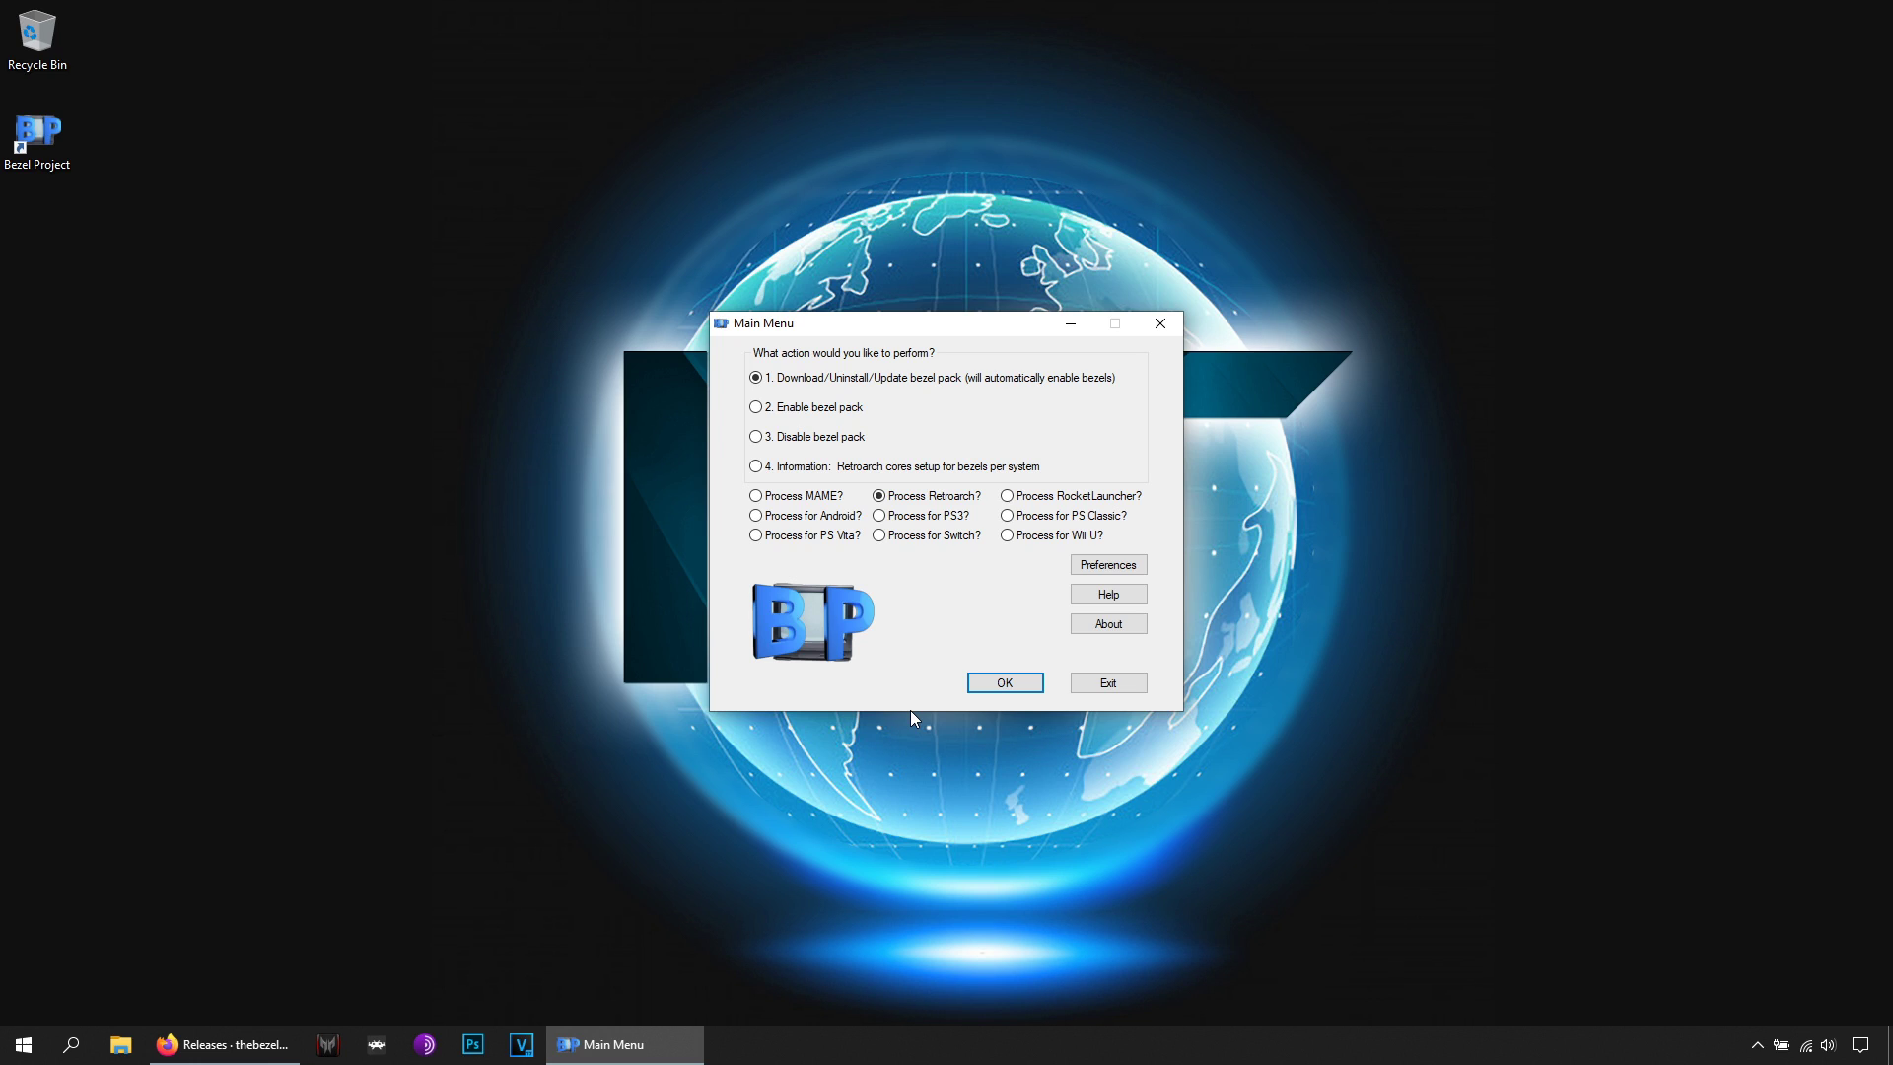
Switch to File Explorer and open D:\RocketLauncher\Media\bezels to view the RocketLauncher bezel folder
{"action": "left_click", "coordinate": [120, 1044]}
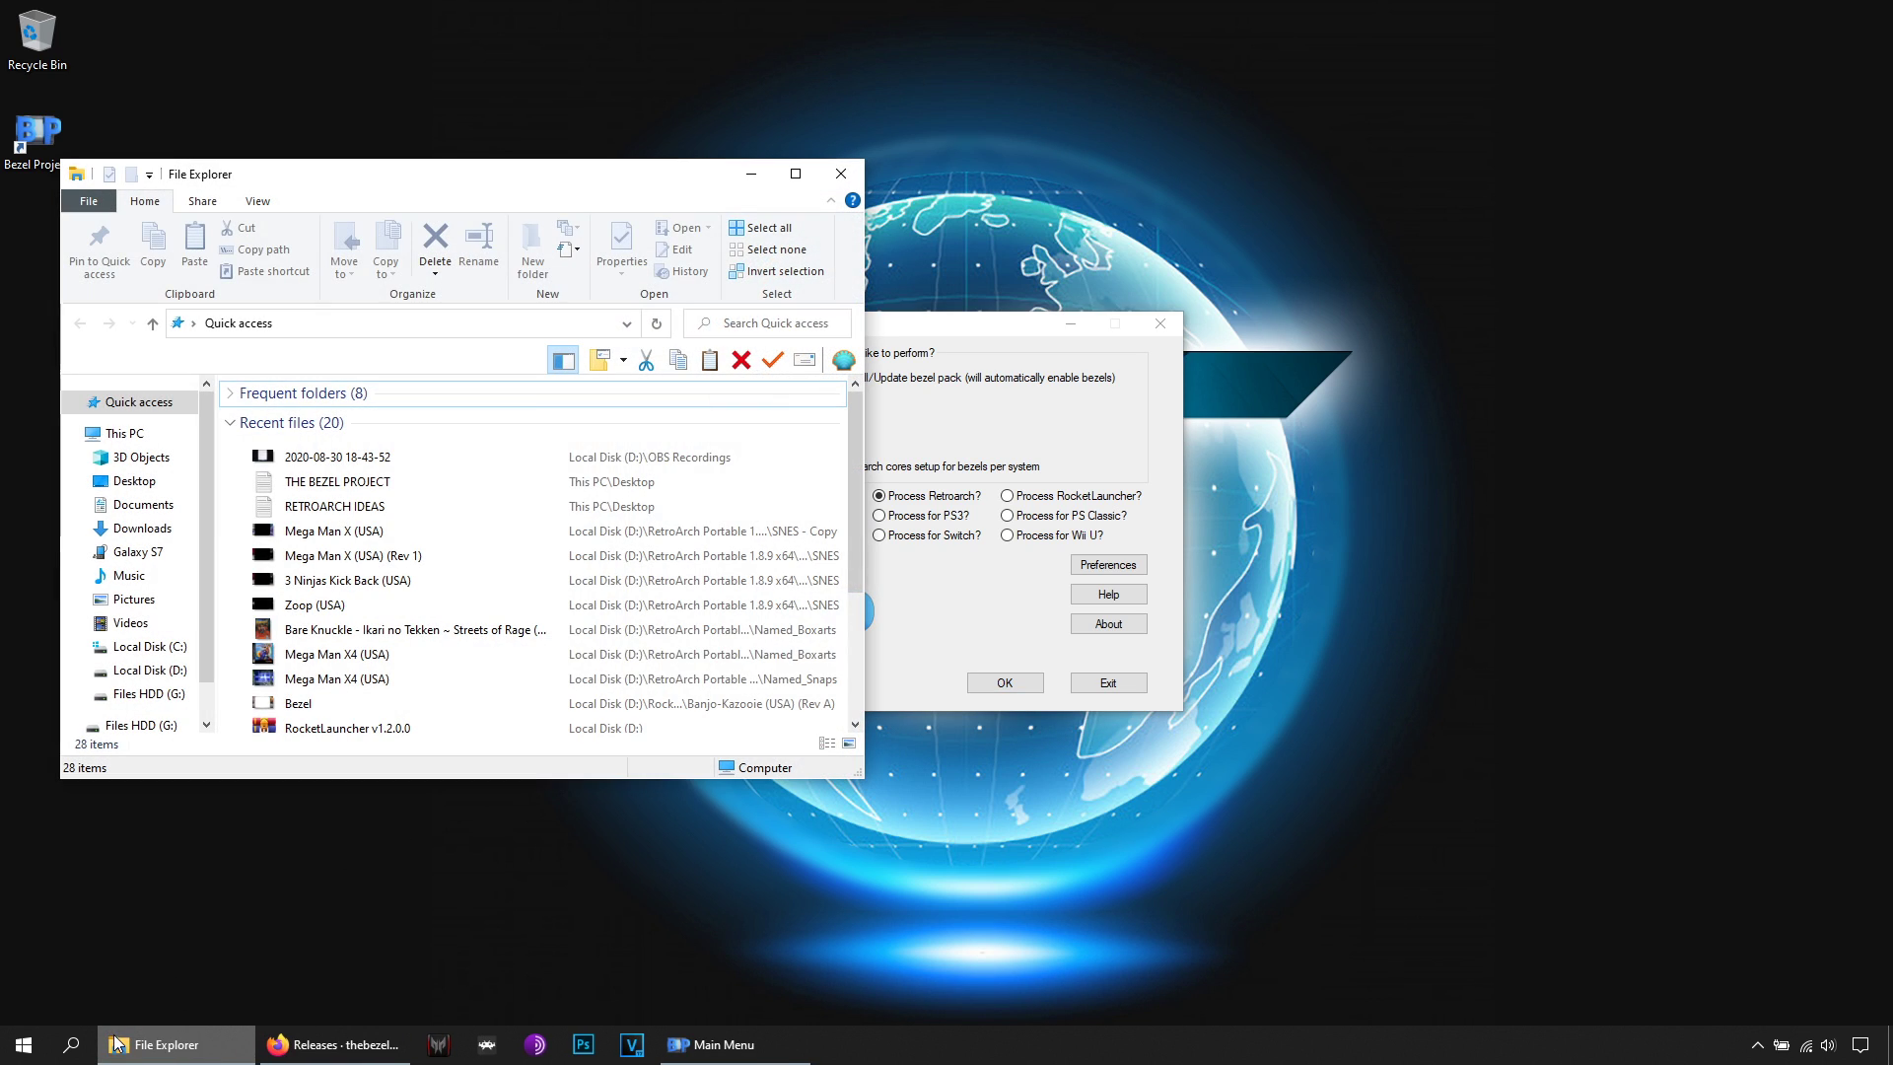
{"action": "left_click_drag", "start_coordinate": [307, 173], "coordinate": [718, 151]}
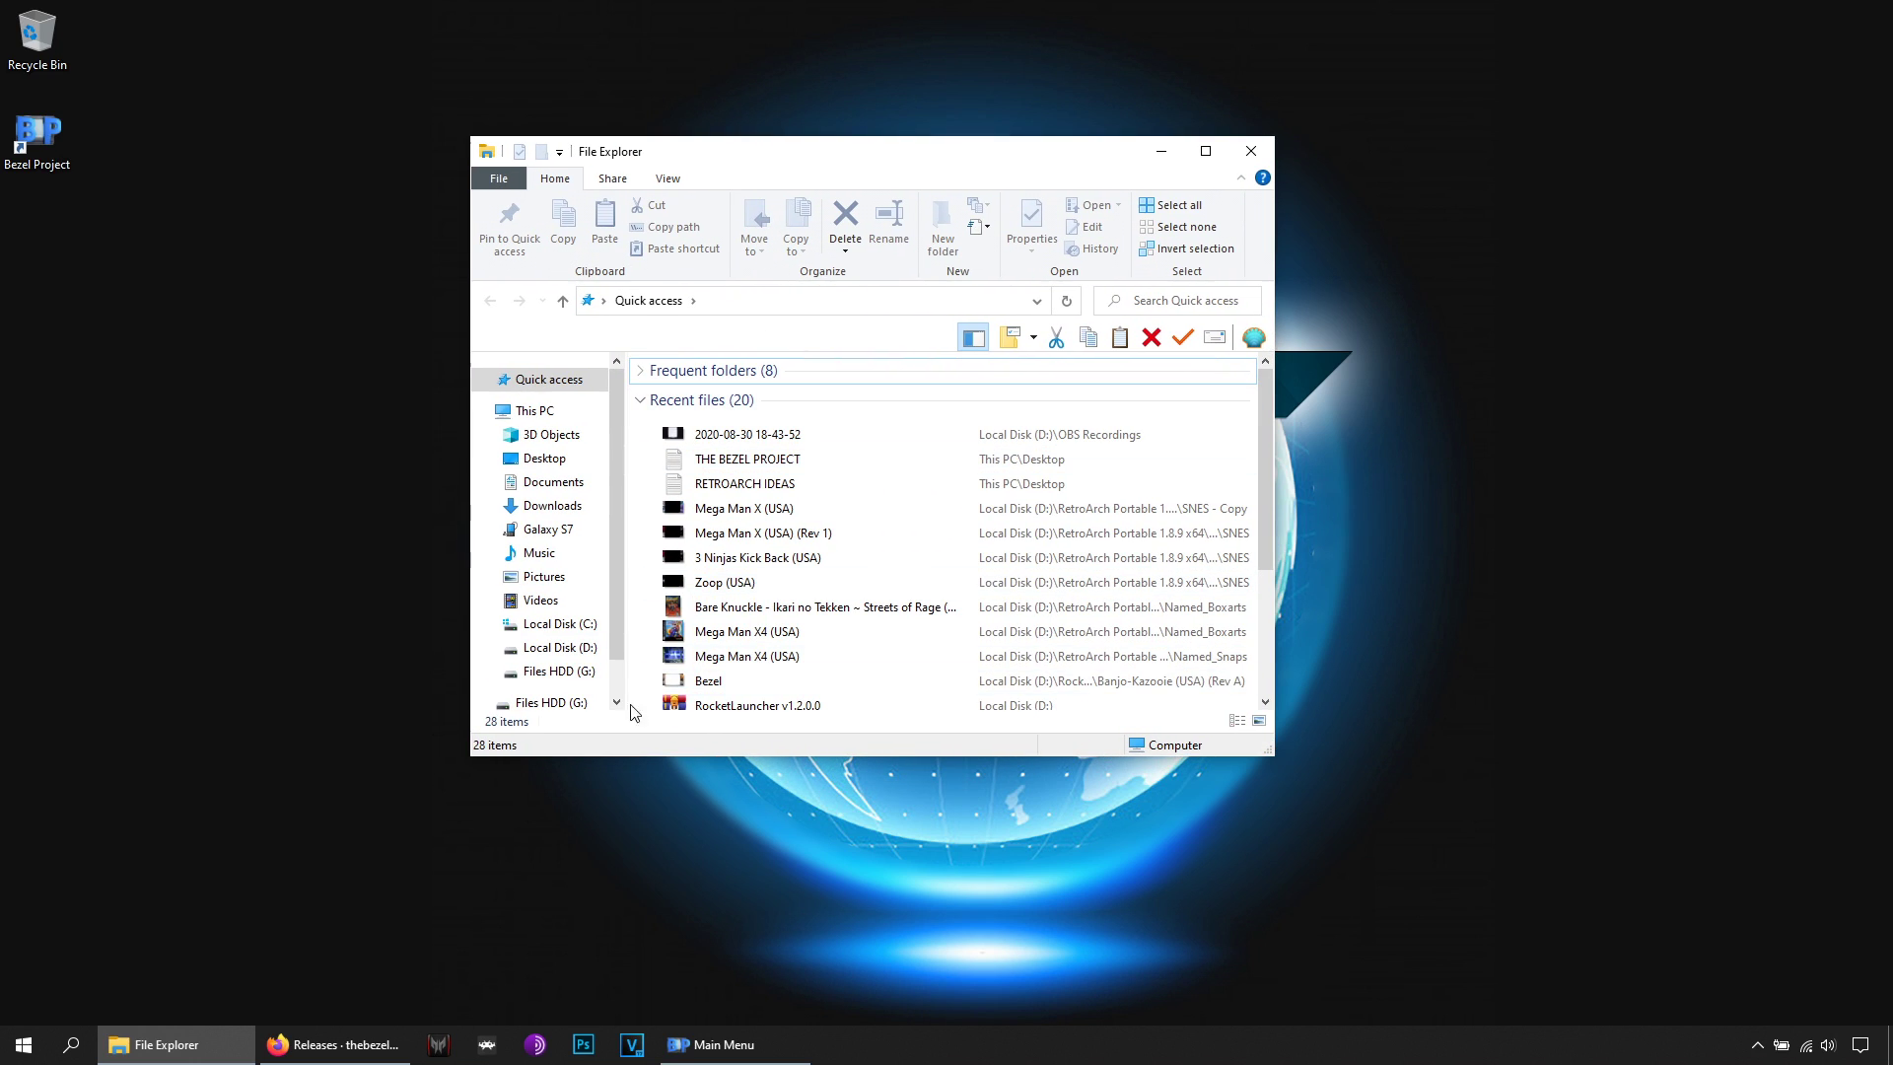
{"action": "left_click", "coordinate": [558, 648]}
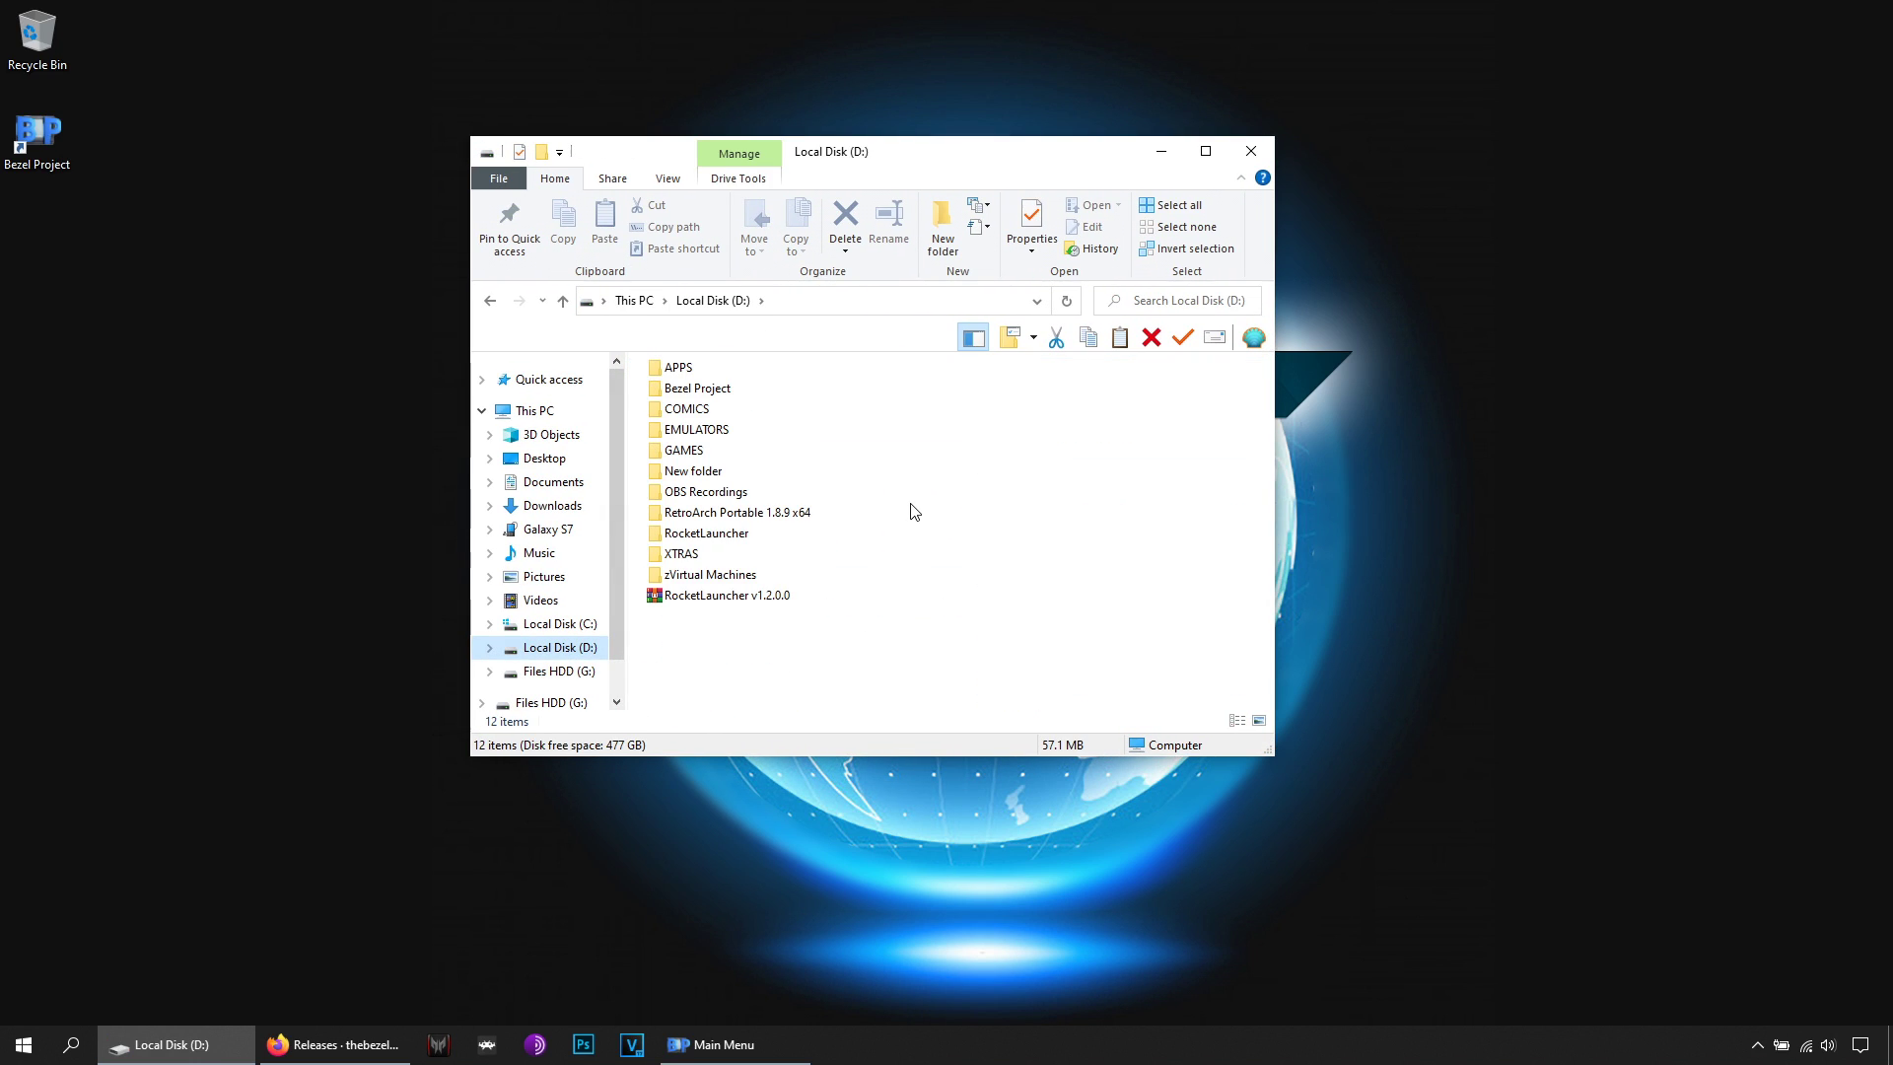
{"action": "double_click", "coordinate": [705, 534]}
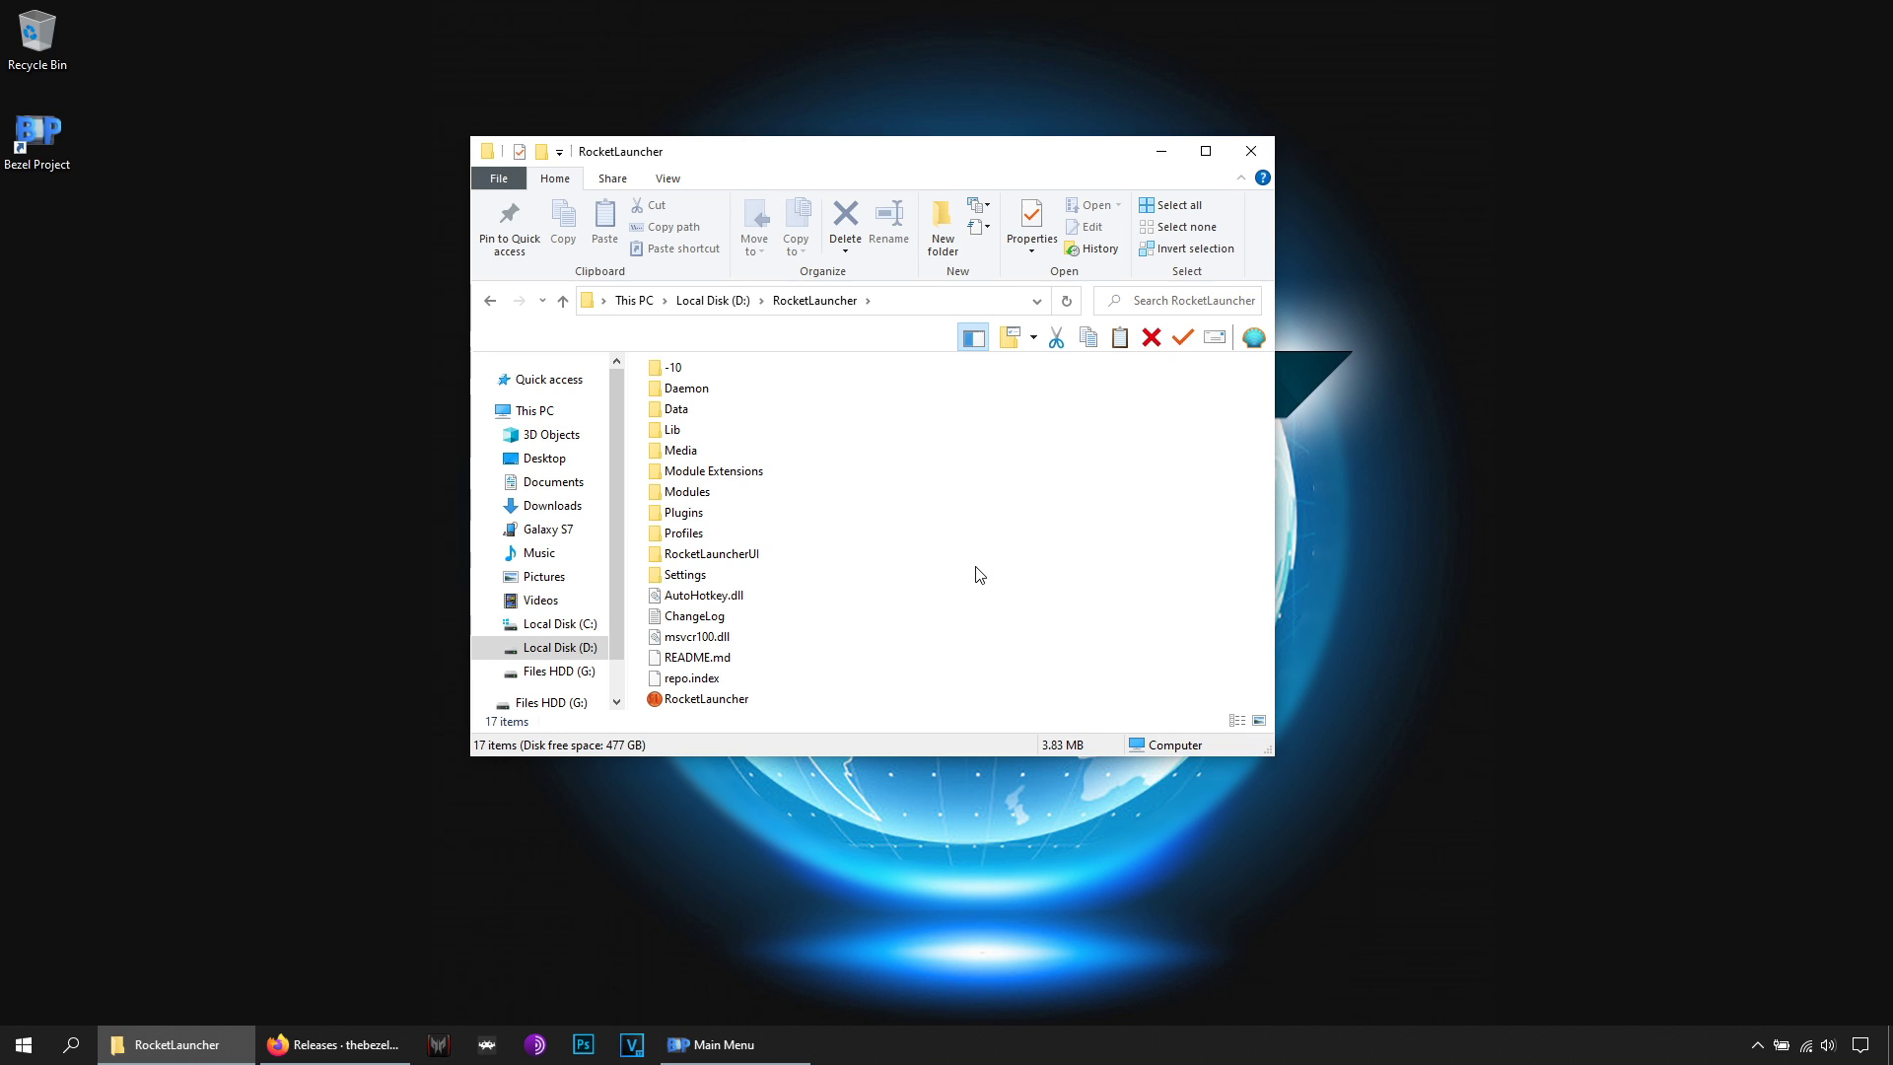
{"action": "left_click", "coordinate": [682, 454]}
{"action": "double_click", "coordinate": [682, 453]}
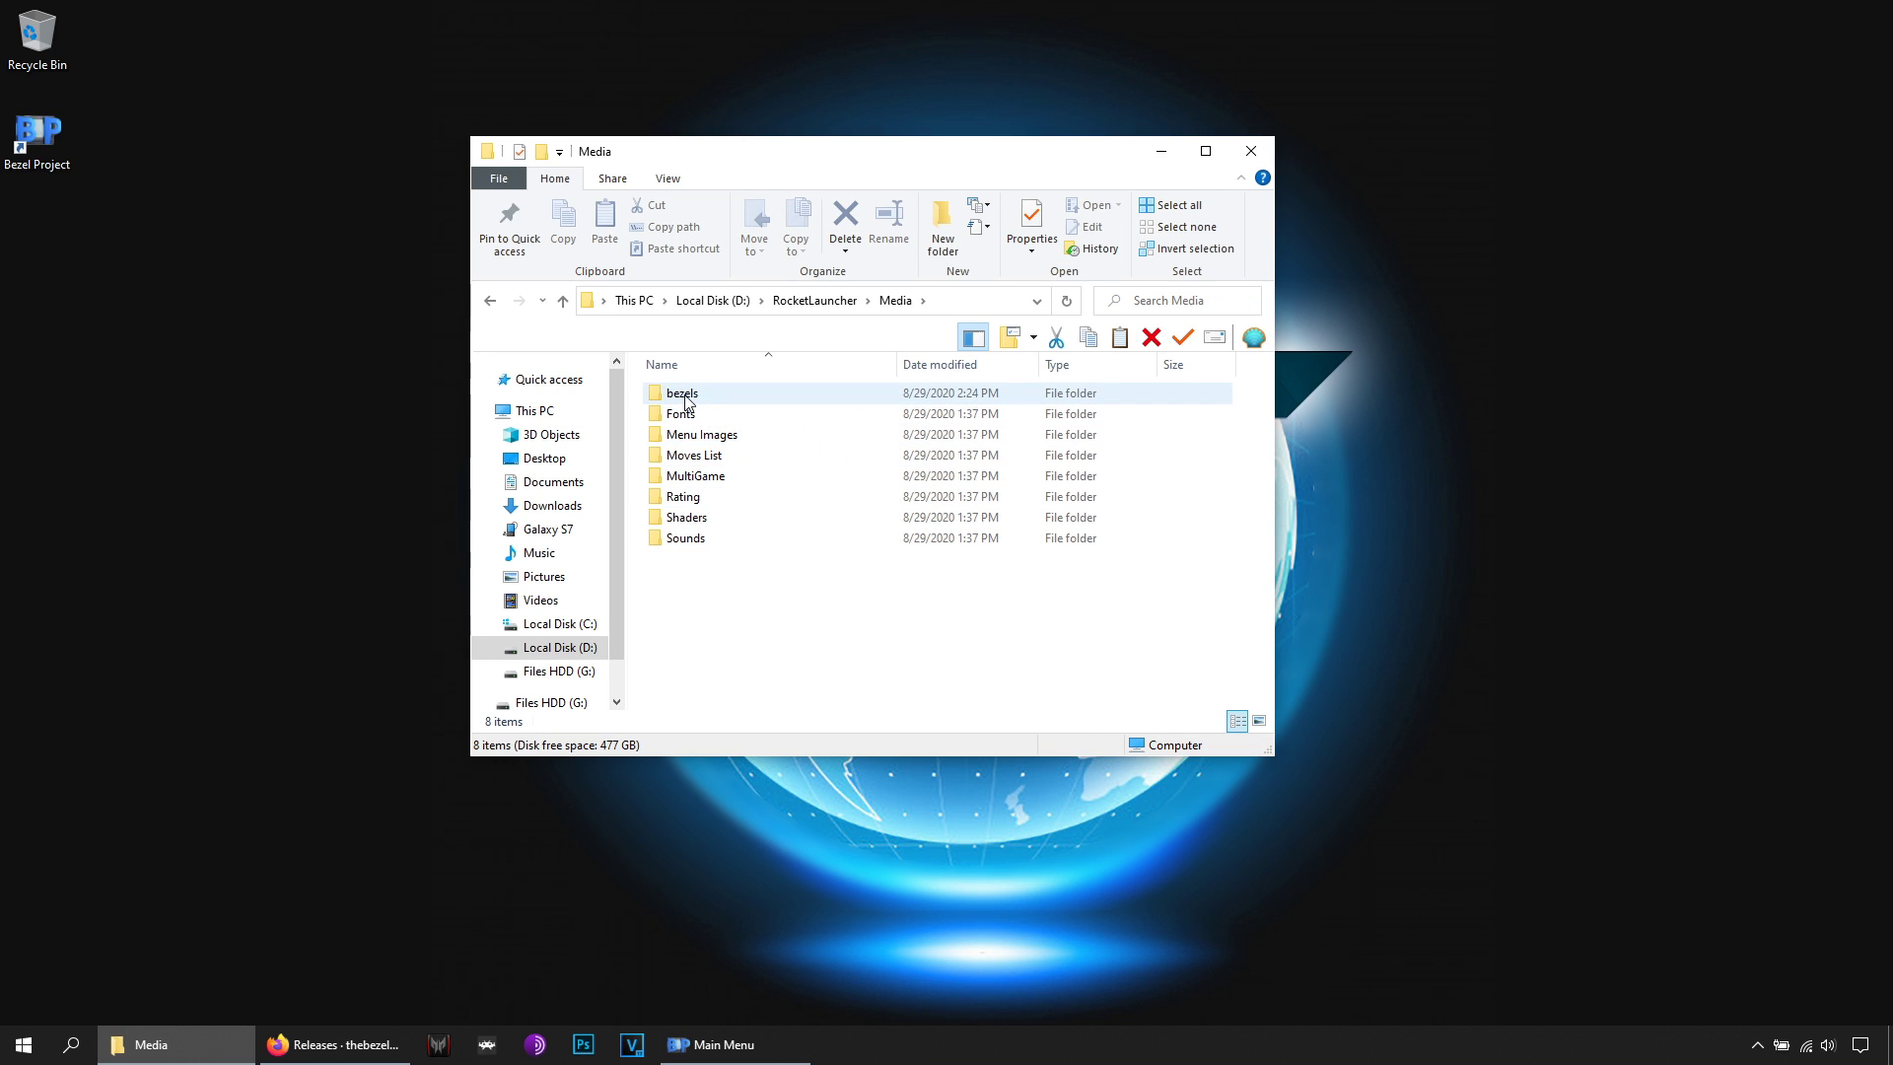
{"action": "key", "text": "b"}
{"action": "key", "text": "Return"}
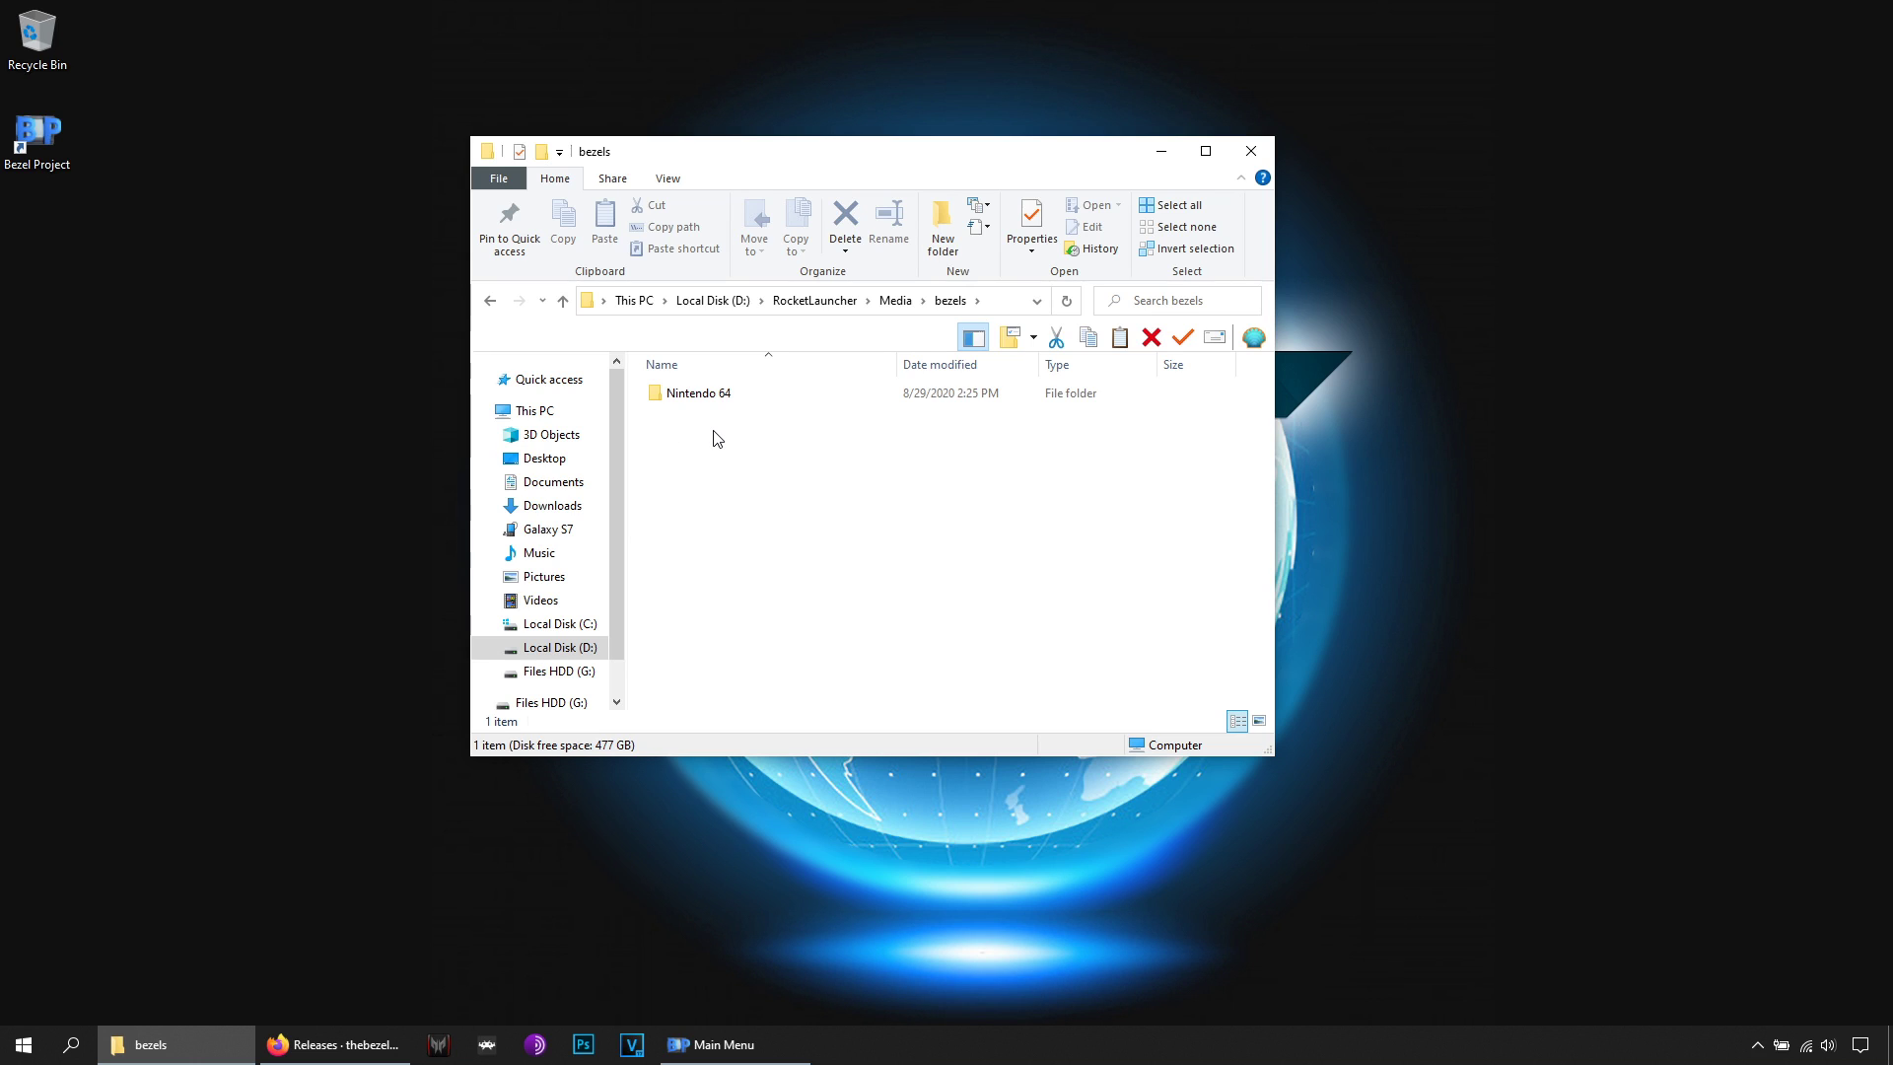
Open D:\EMULATORS\MAME\artwork and look through the MAME bezel folders to the end of the list
{"action": "key", "text": "BackSpace"}
{"action": "key", "text": "BackSpace"}
{"action": "key", "text": "BackSpace"}
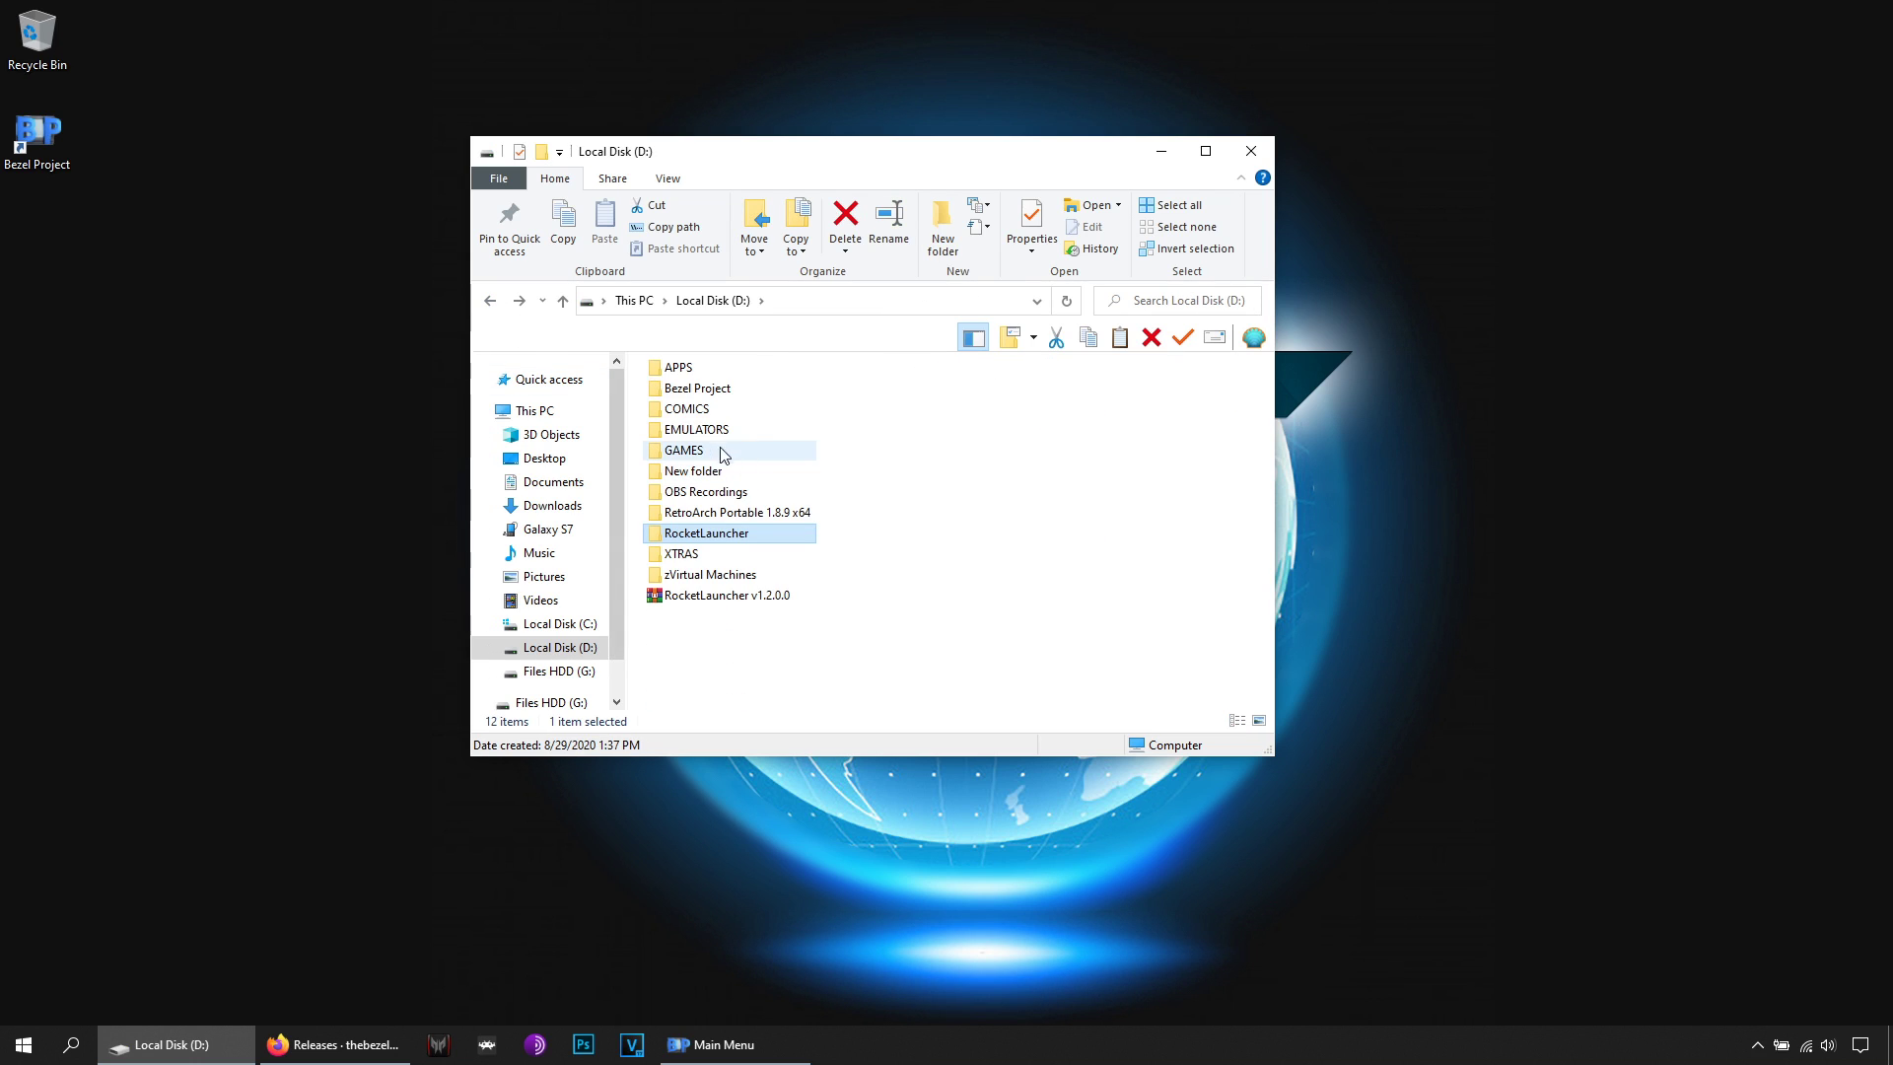
{"action": "double_click", "coordinate": [718, 431]}
{"action": "double_click", "coordinate": [826, 474]}
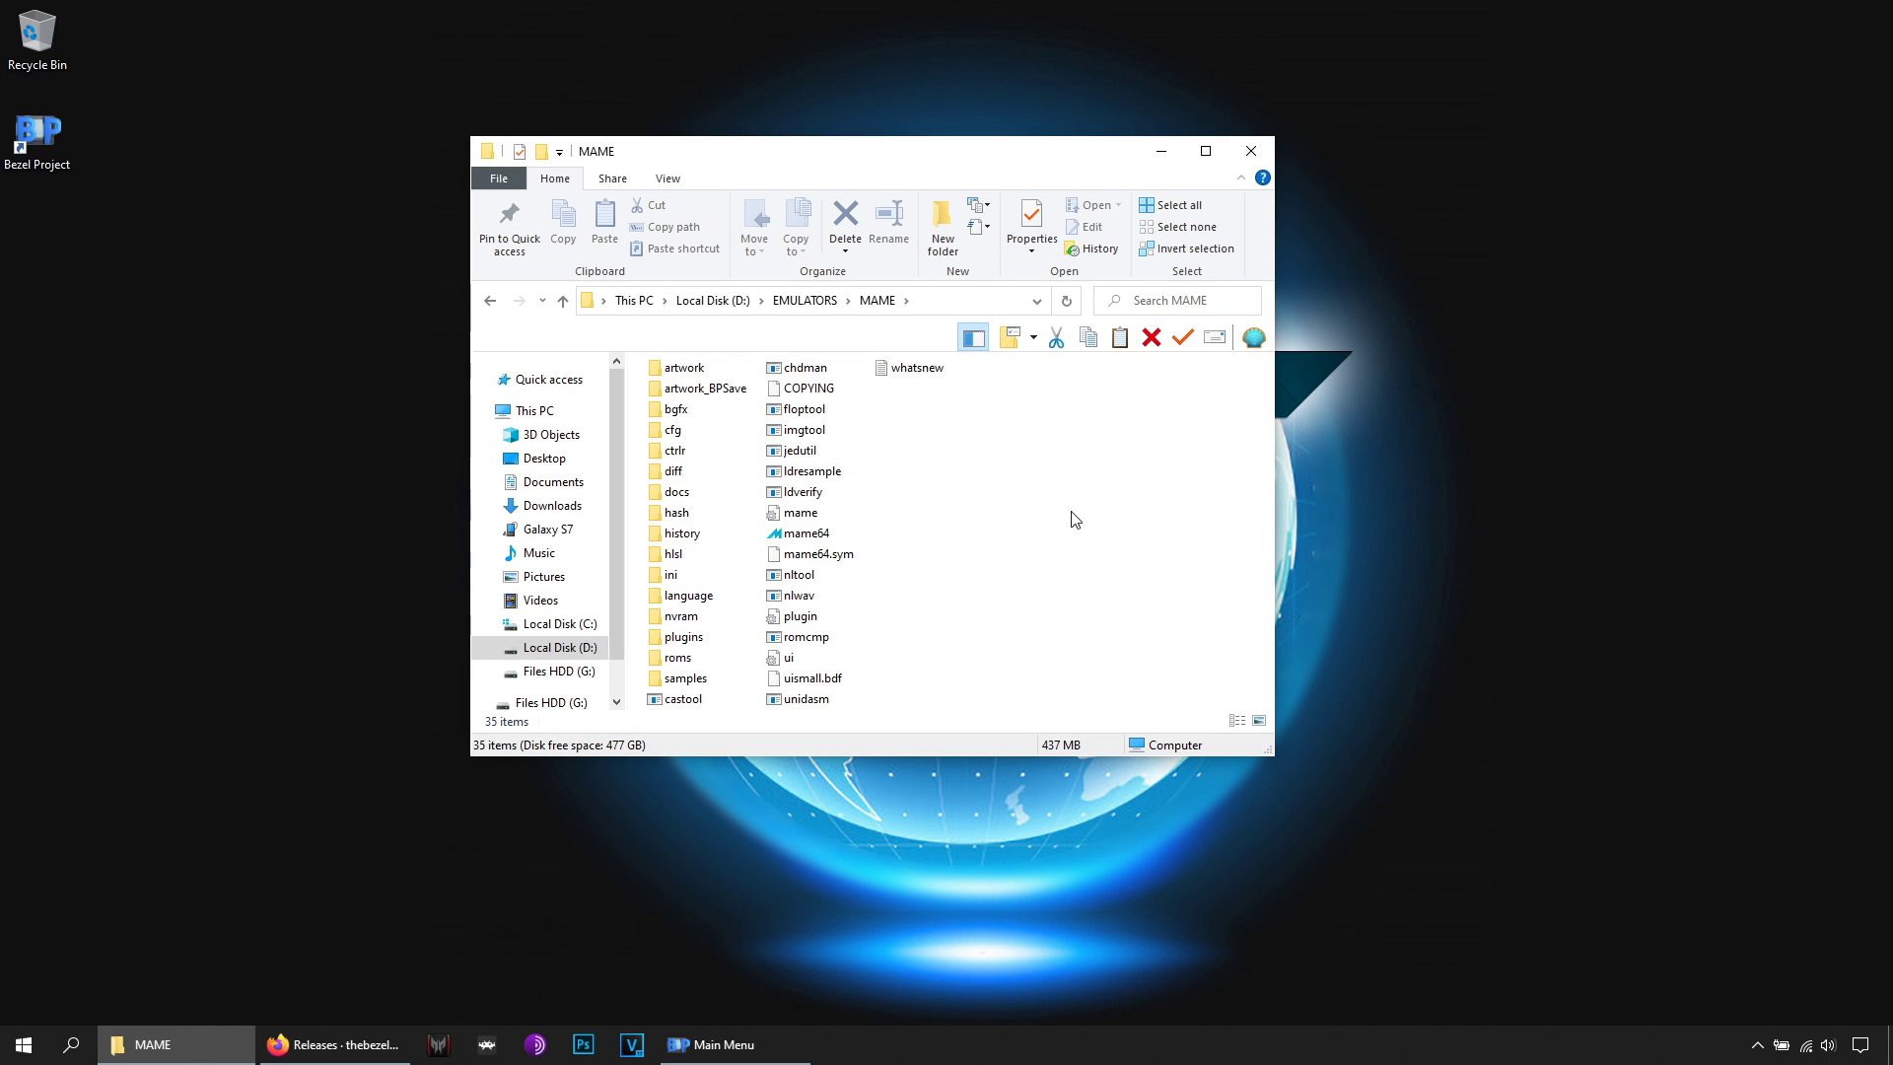
{"action": "double_click", "coordinate": [677, 373]}
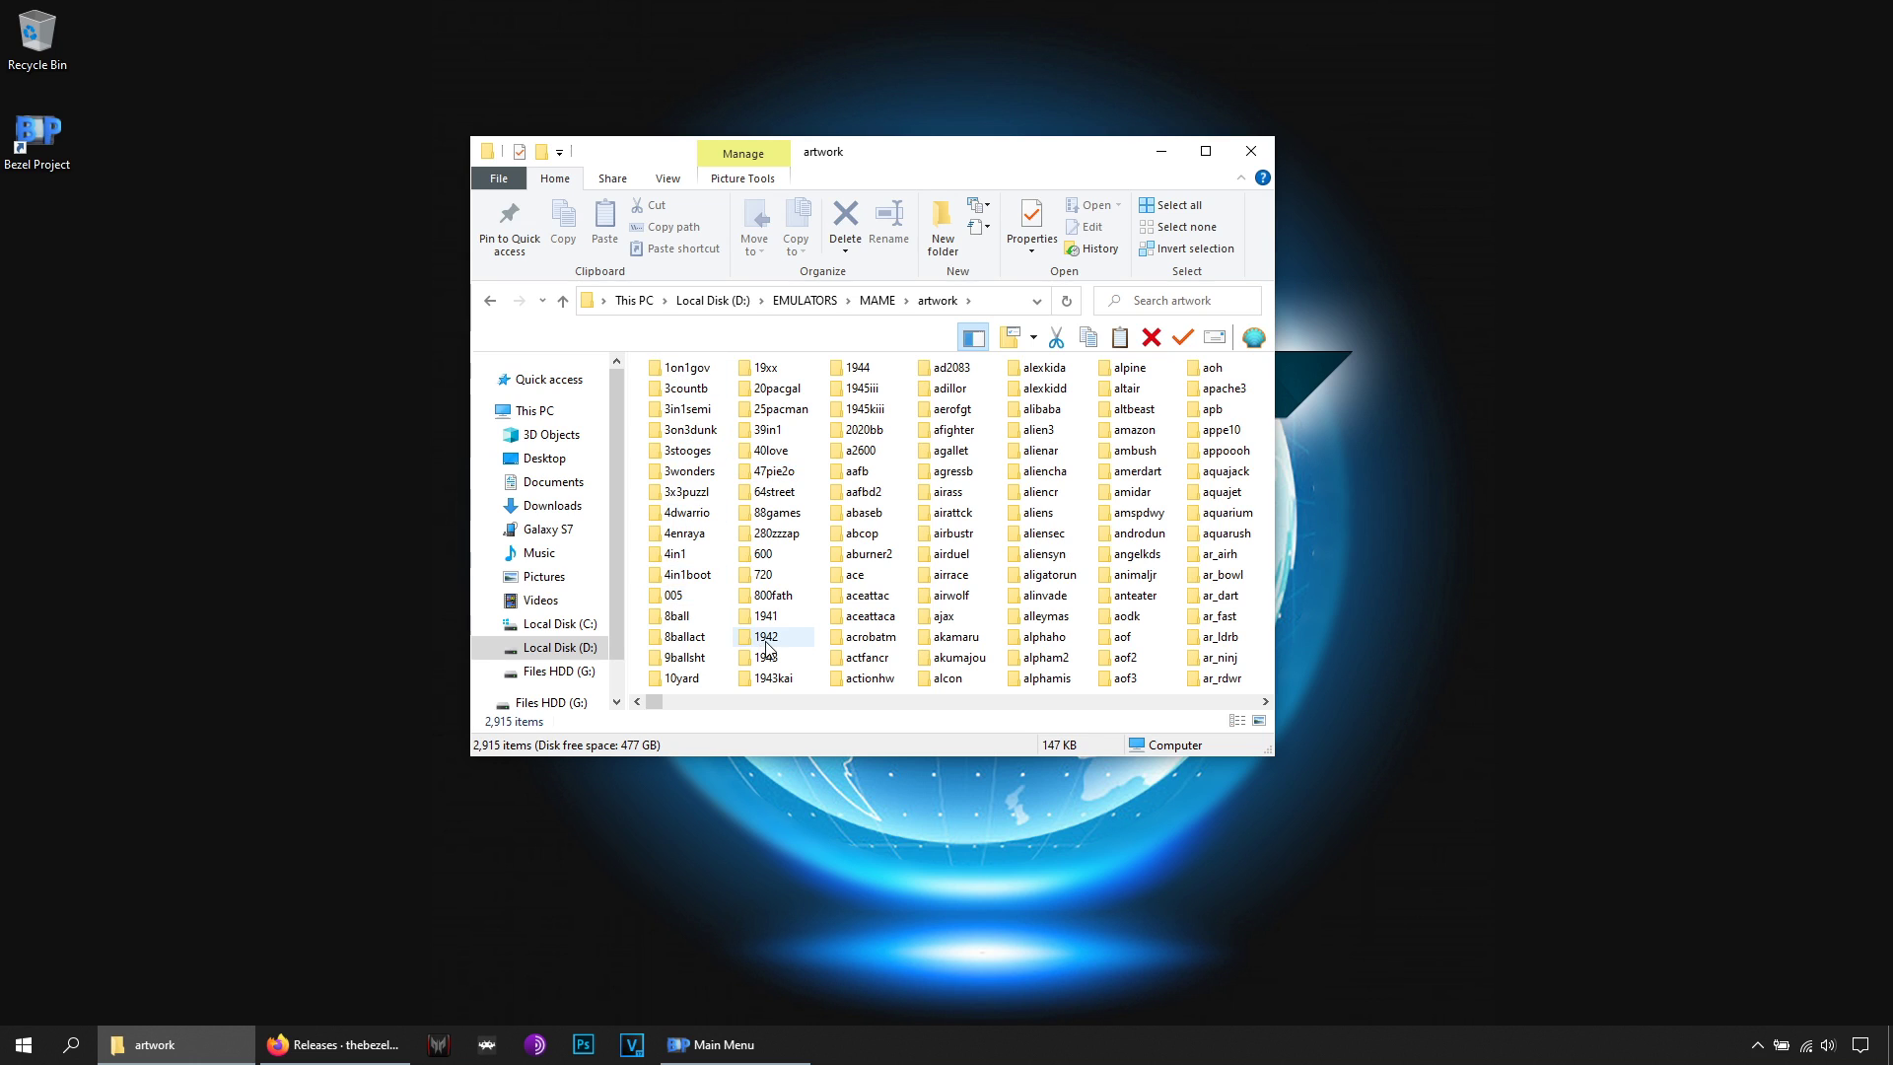
{"action": "left_click_drag", "start_coordinate": [654, 701], "coordinate": [1272, 699]}
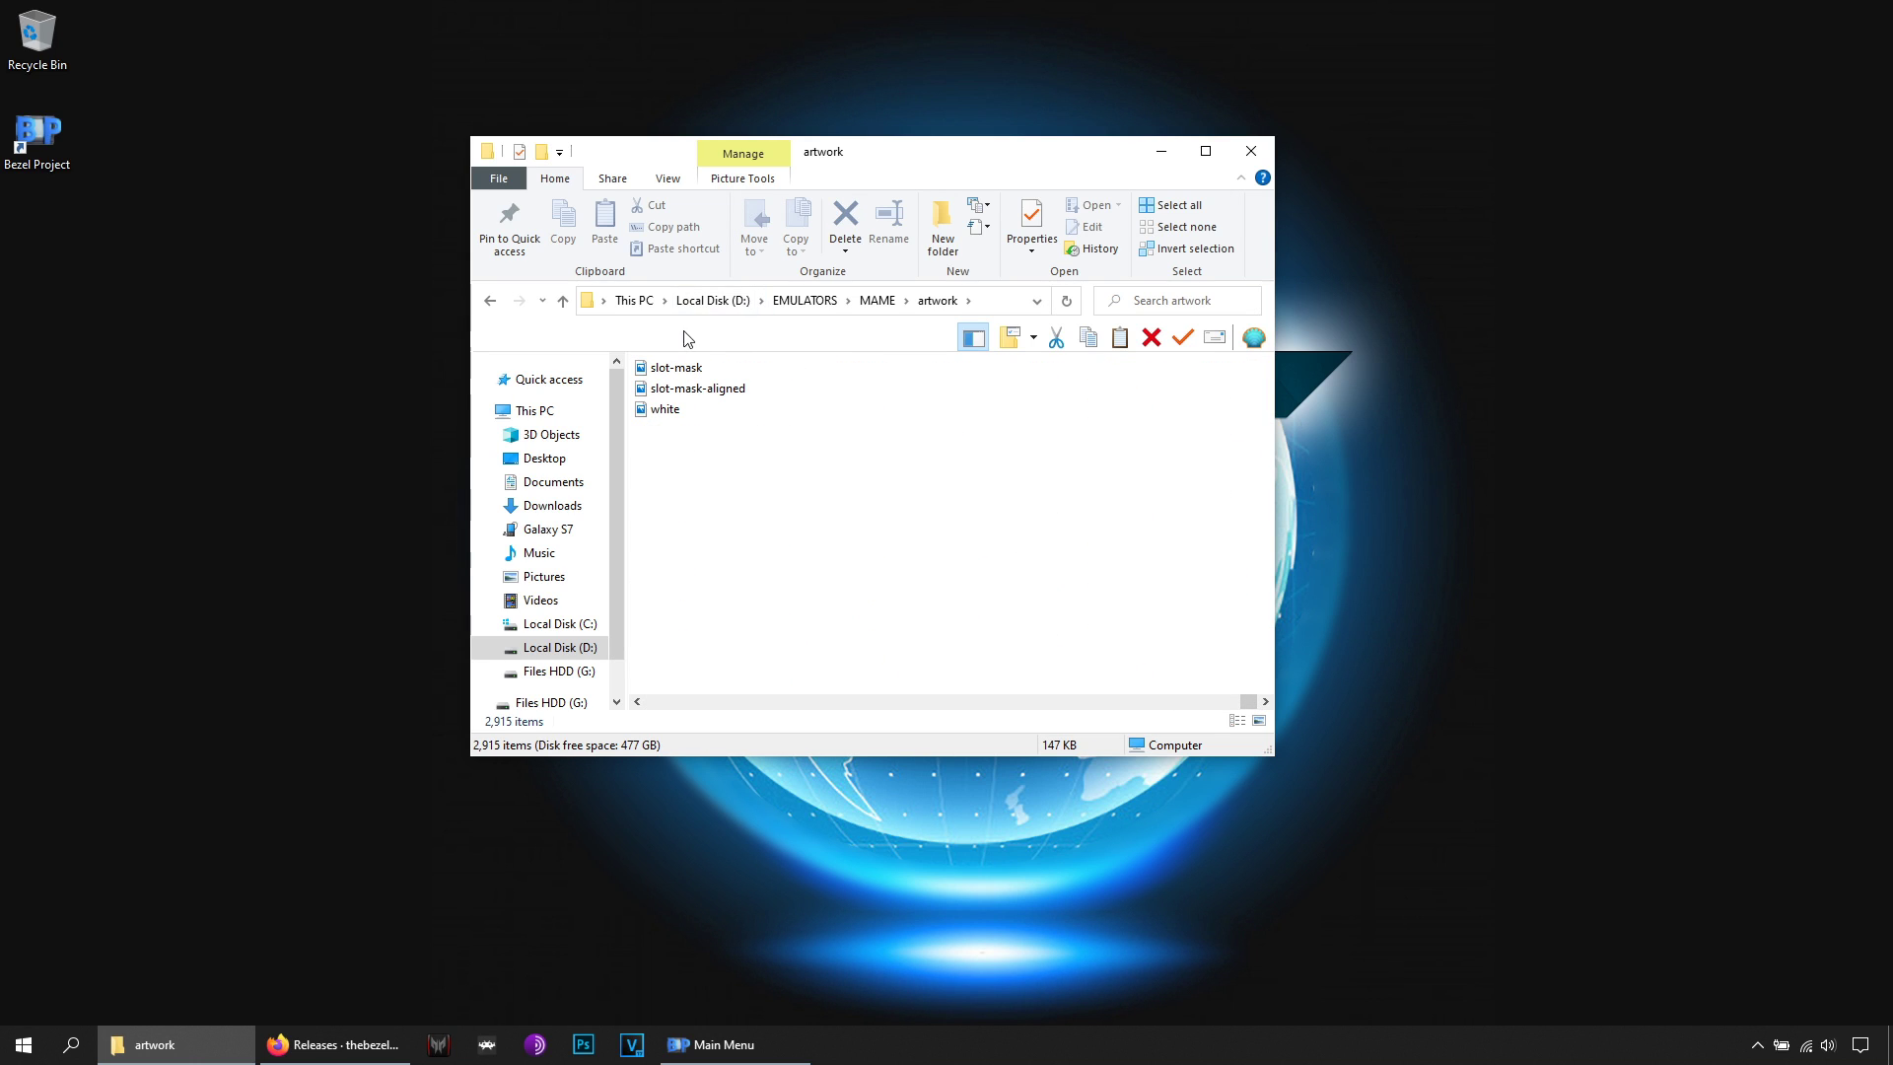
Open D:\RetroArch Portable 1.8.9 x64\overlays\GameBezels to view the RetroArch bezel folders by system
{"action": "key", "text": "BackSpace"}
{"action": "key", "text": "BackSpace"}
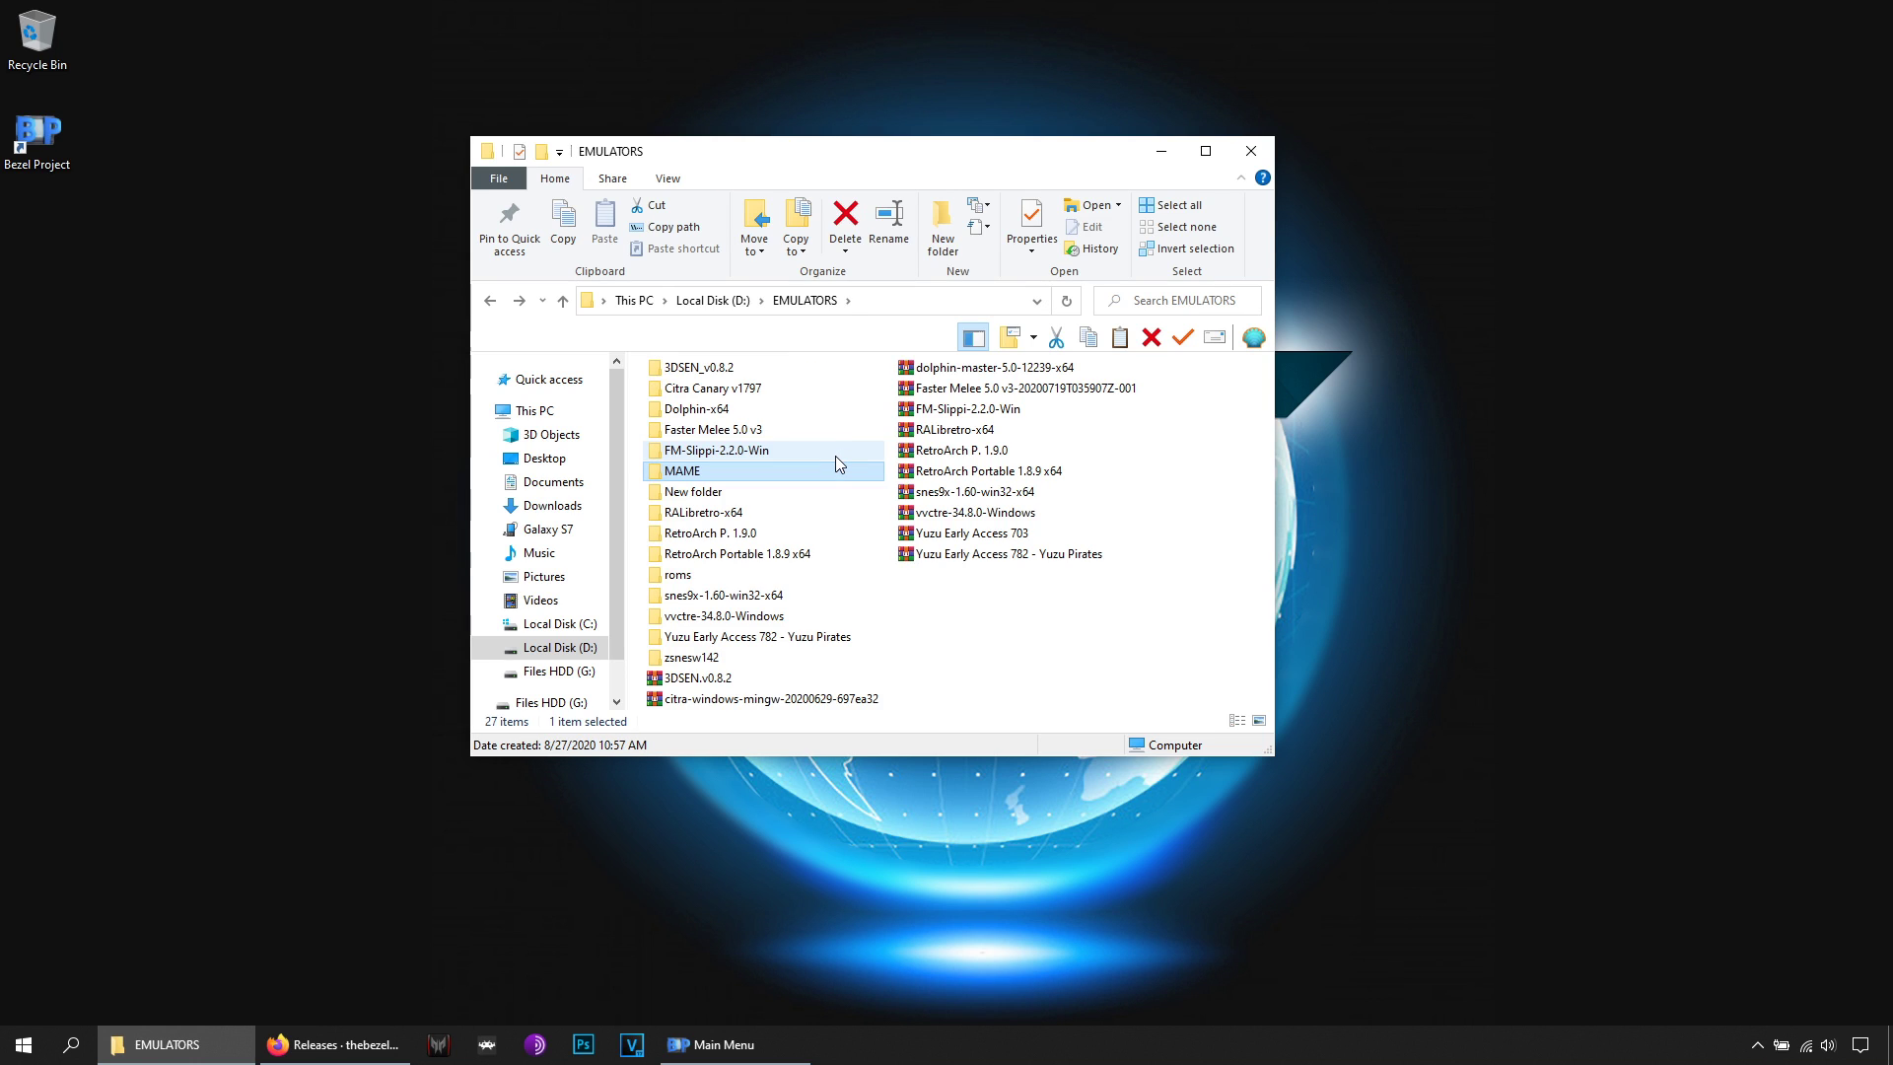
{"action": "key", "text": "BackSpace"}
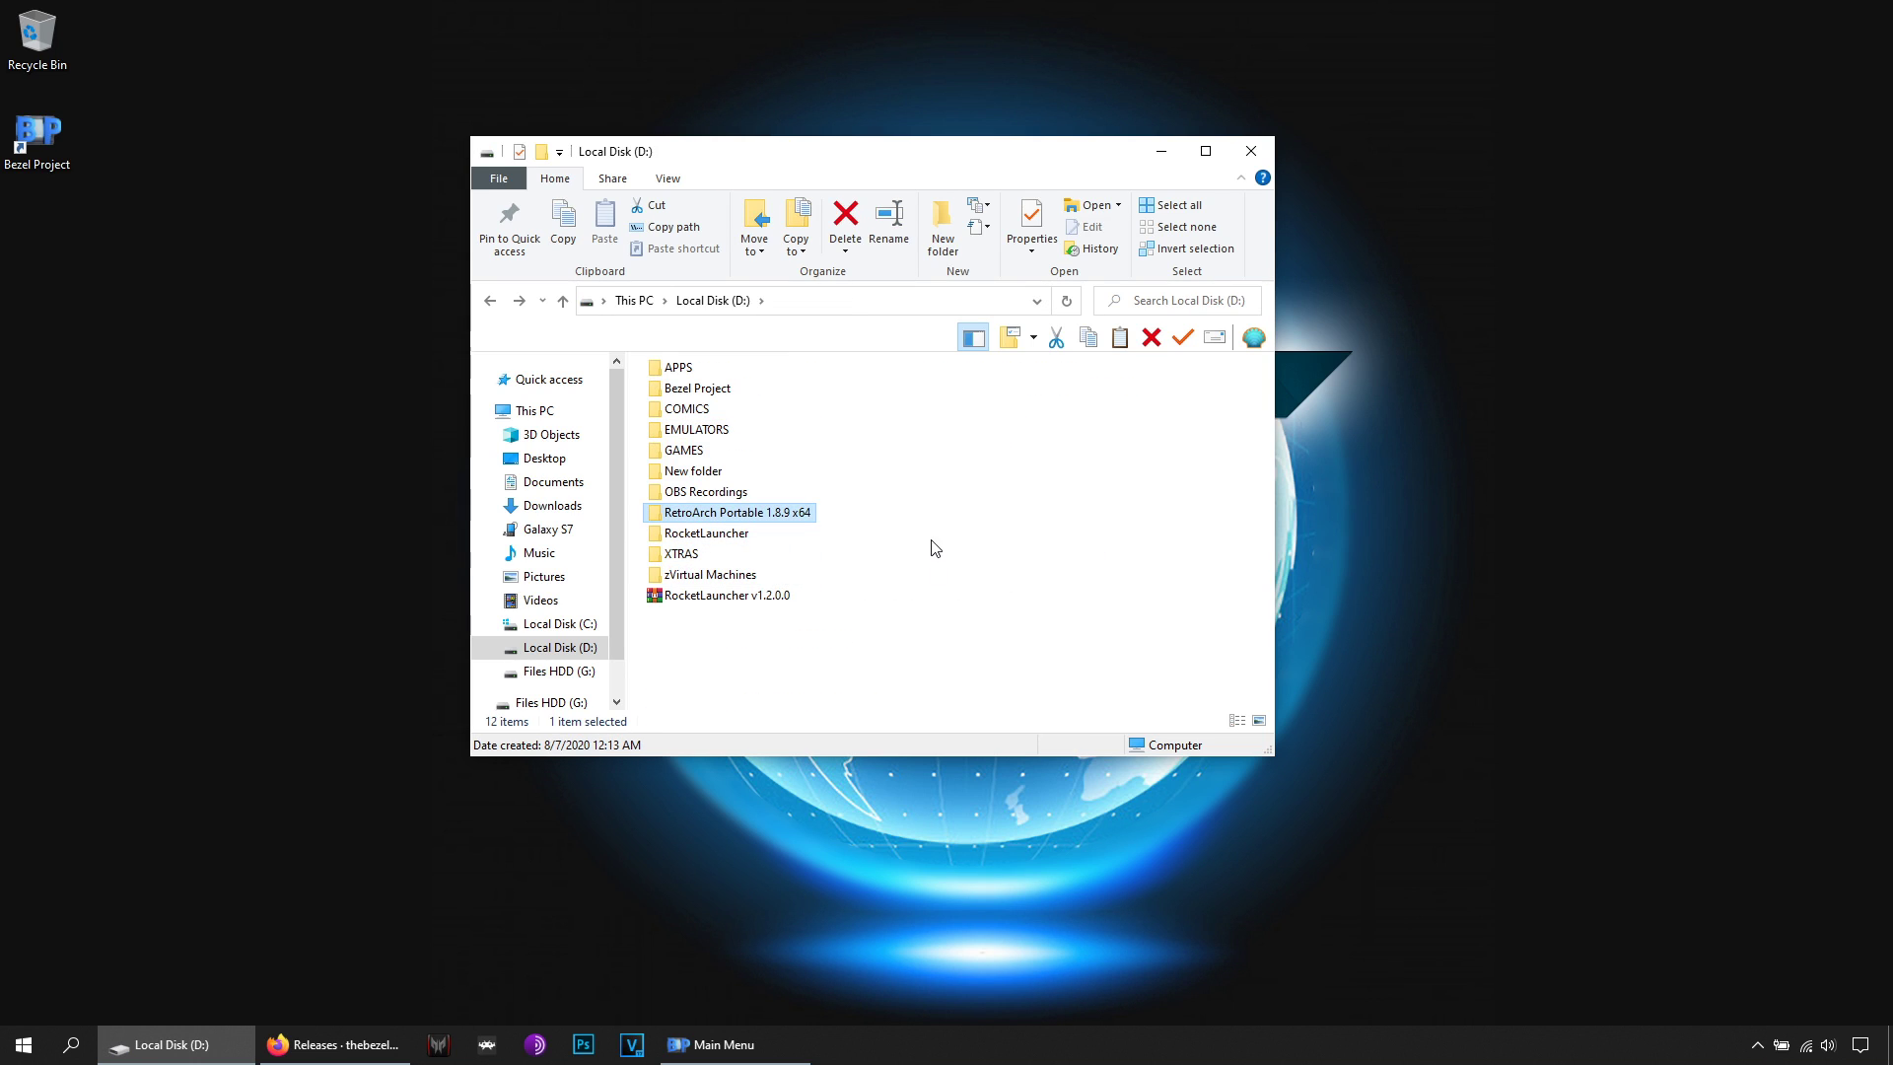
{"action": "double_click", "coordinate": [782, 513]}
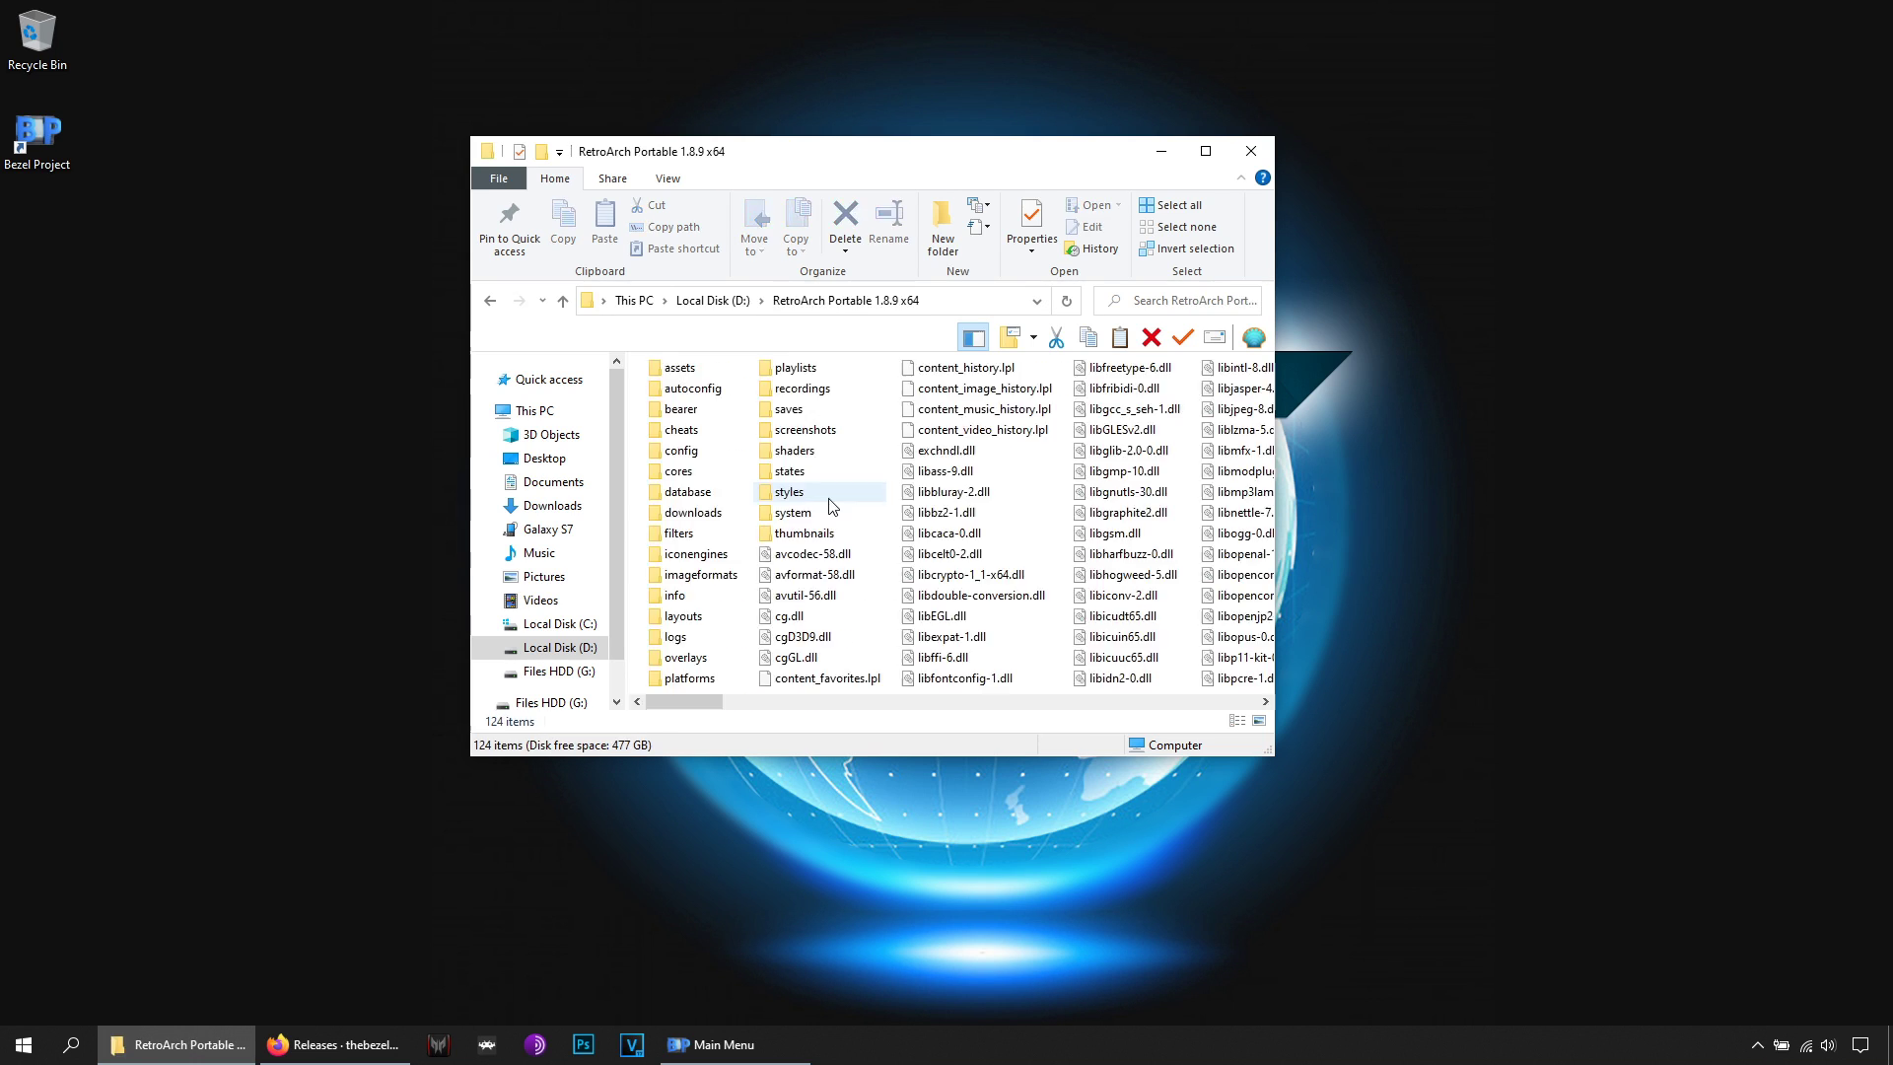
{"action": "double_click", "coordinate": [687, 658]}
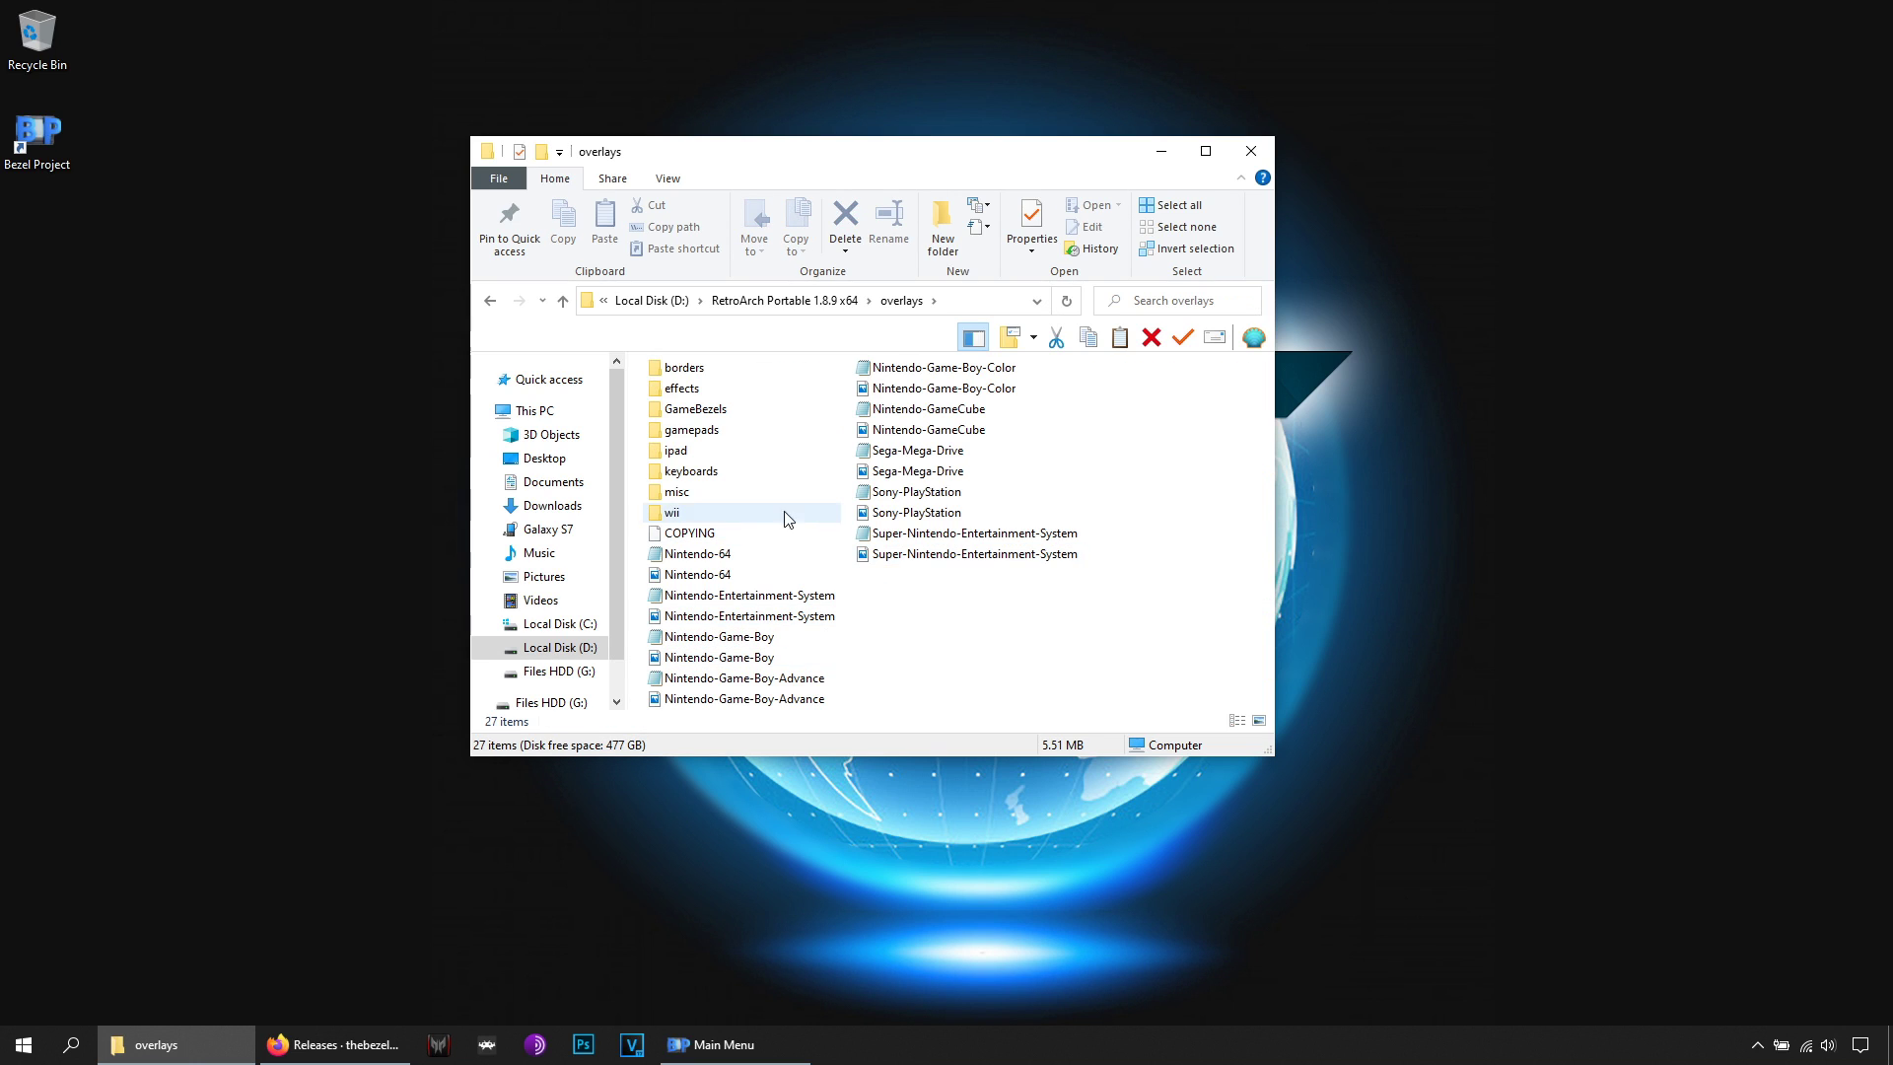
{"action": "double_click", "coordinate": [704, 411]}
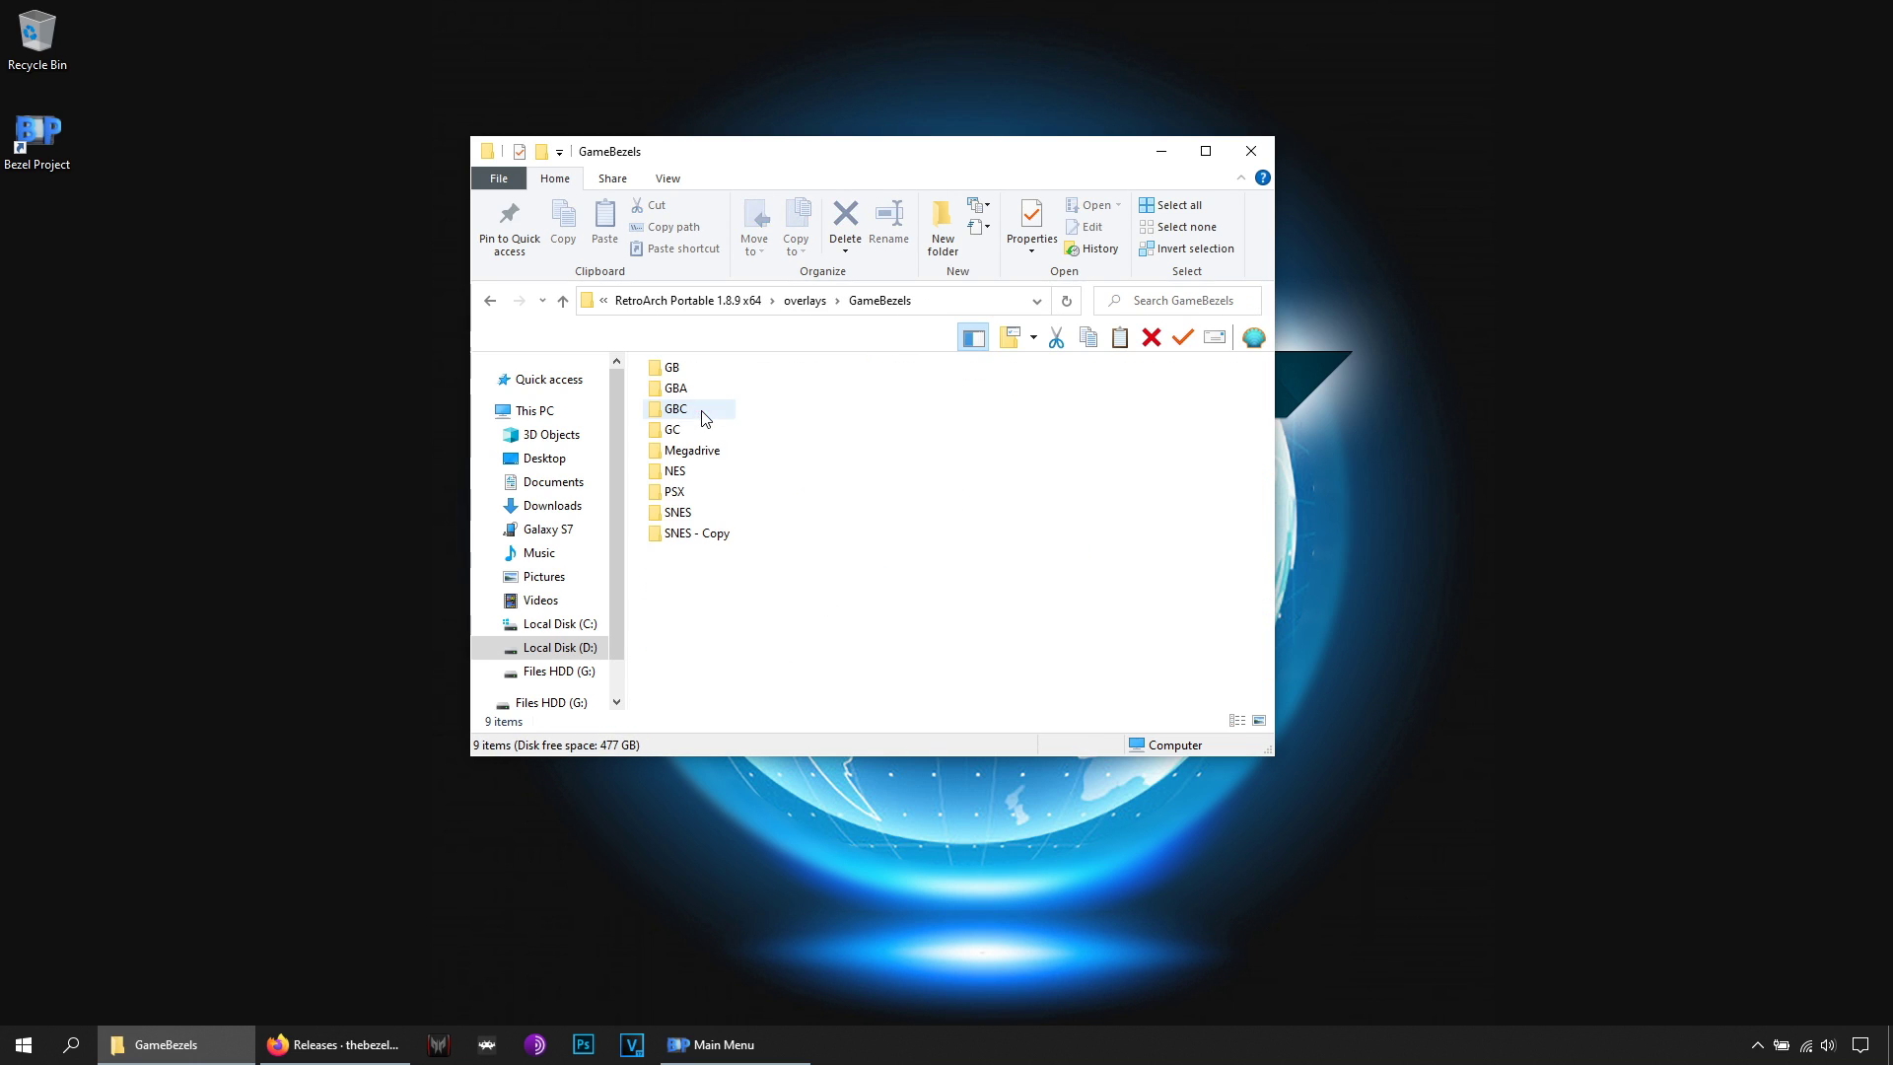